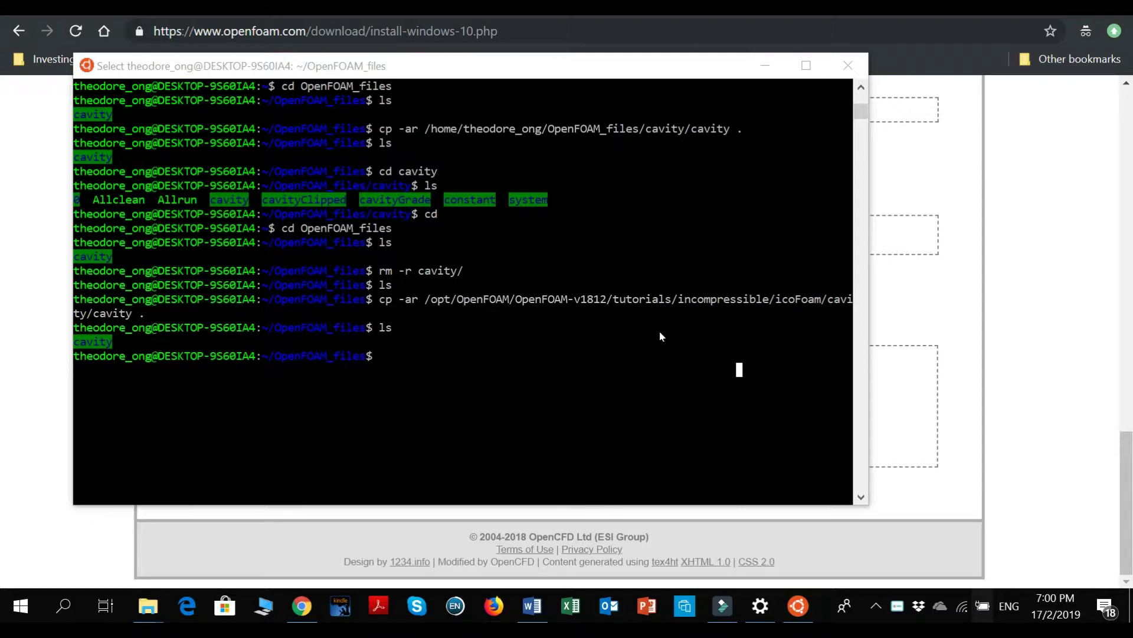
# Step: Run ls in ~/OpenFOAM_files to confirm the cavity case folder is there
pyautogui.click(661, 336)
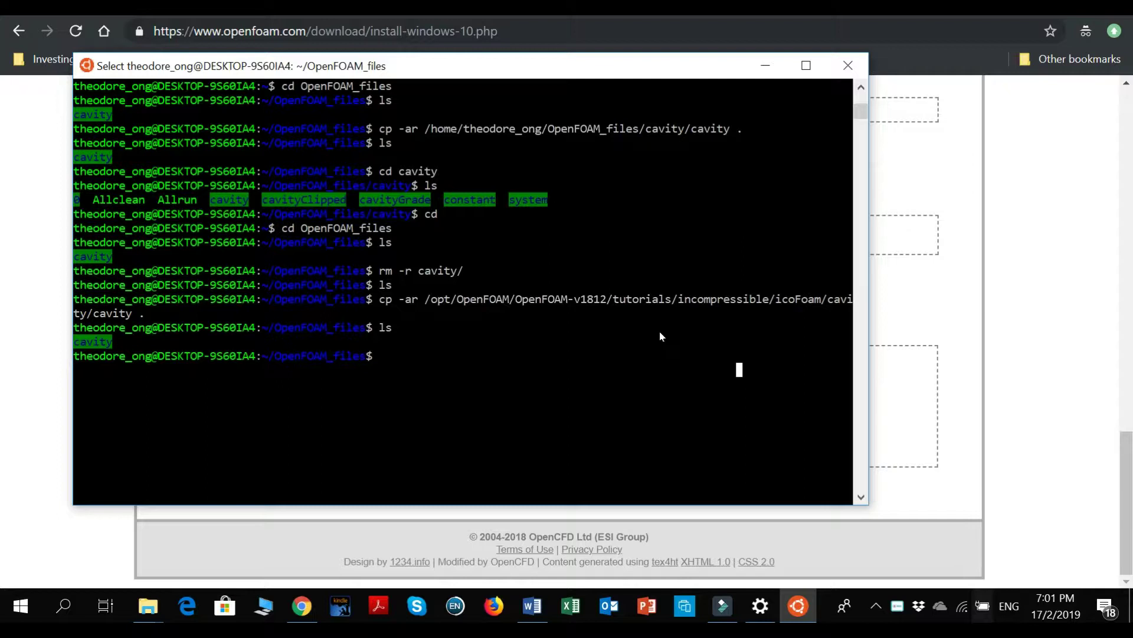
pyautogui.write('ls')
pyautogui.press('Return')
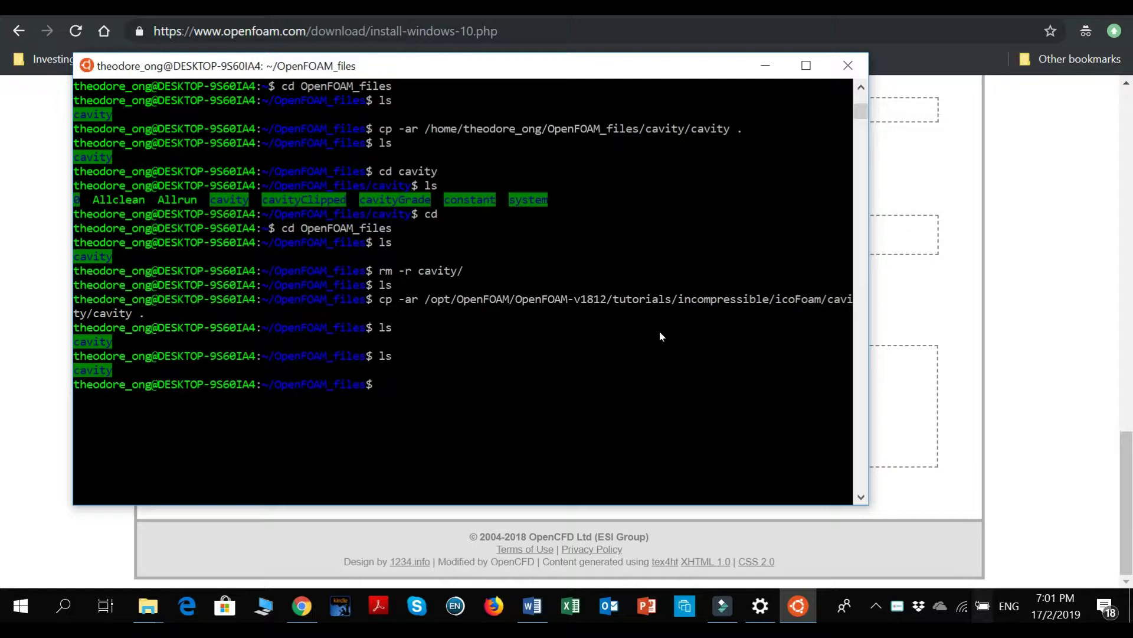
pyautogui.hotkey('alt', 'Tab')
pyautogui.hotkey('alt', 'Tab')
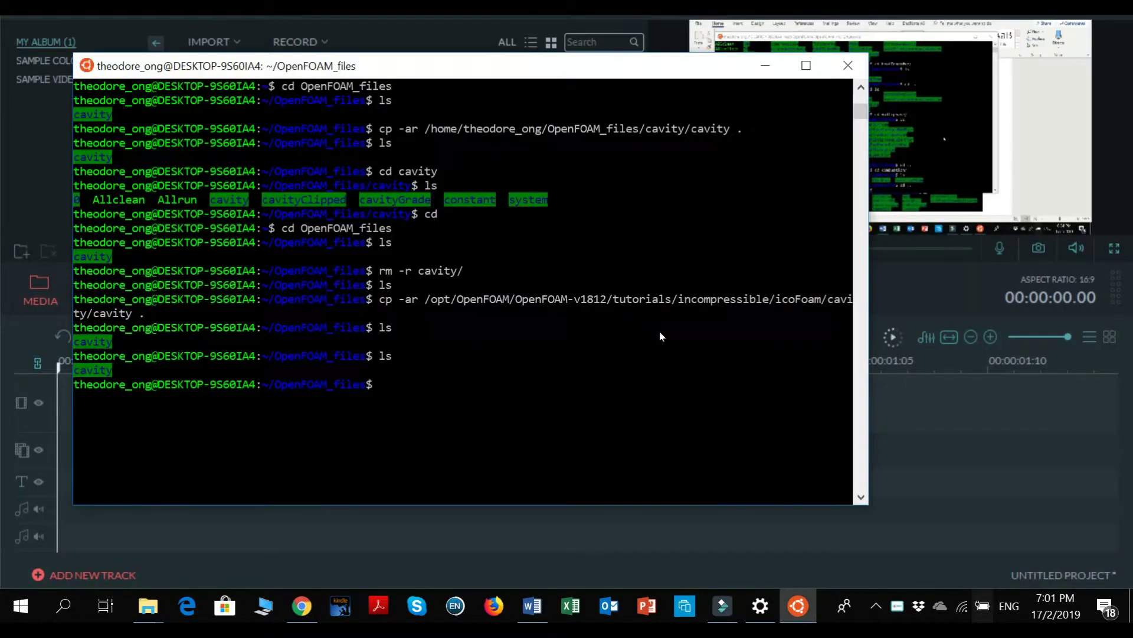
# Step: Highlight the mkdir, cd and cp -ar tutorial commands in the install page's code block
pyautogui.click(301, 606)
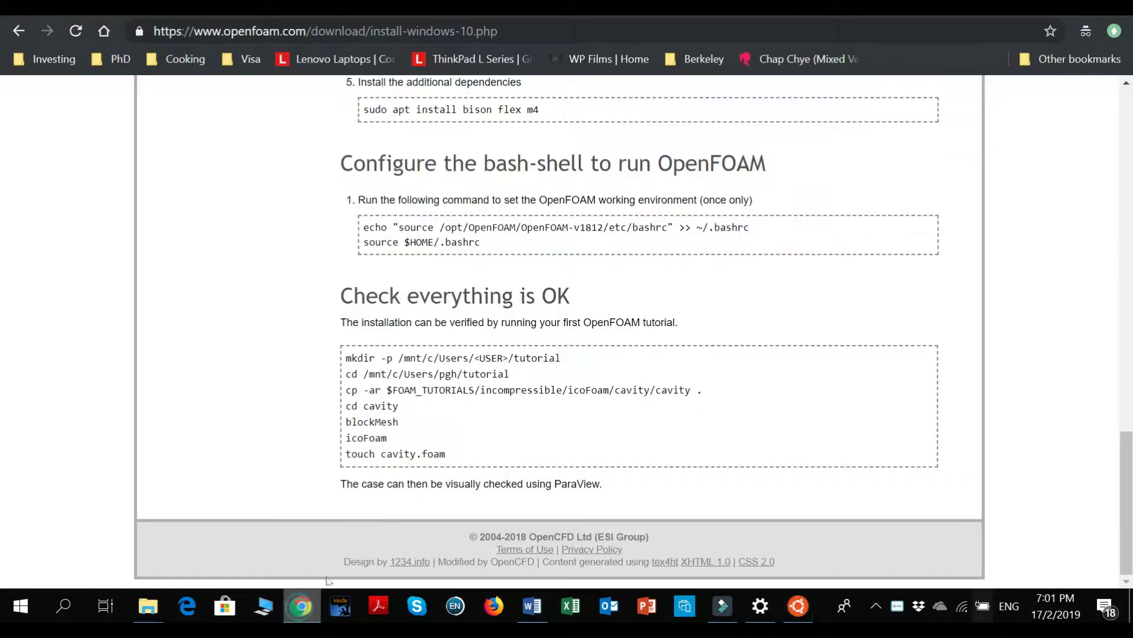
pyautogui.moveTo(498, 443); pyautogui.dragTo(375, 358)
pyautogui.click(375, 358)
pyautogui.doubleClick(359, 358)
pyautogui.click(387, 415)
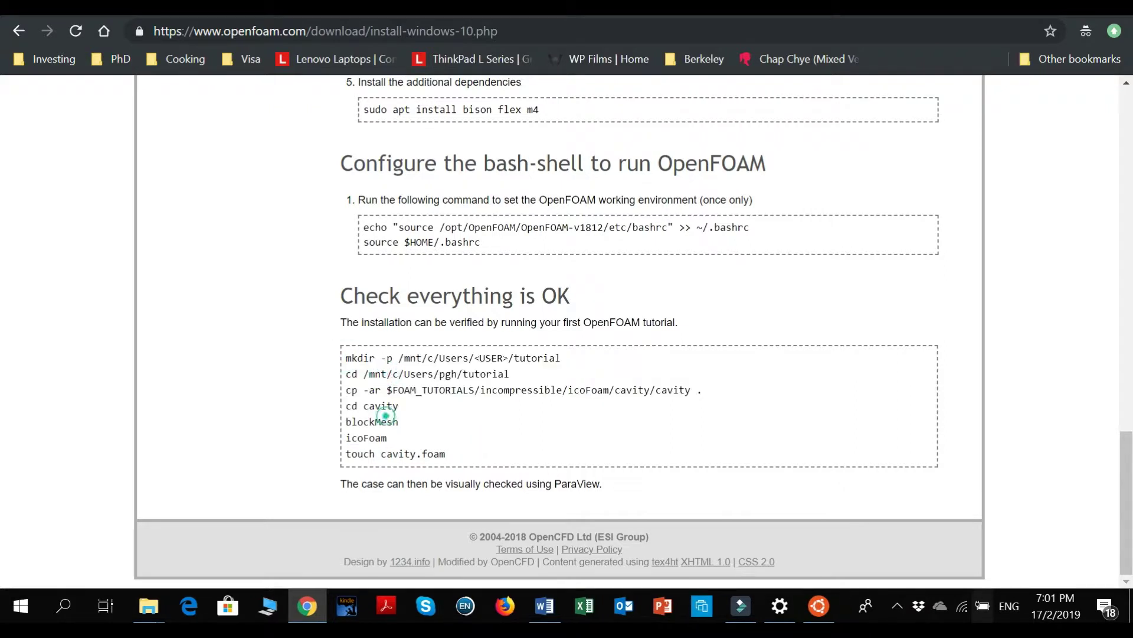
pyautogui.doubleClick(351, 374)
pyautogui.doubleClick(351, 390)
pyautogui.doubleClick(372, 389)
pyautogui.click(825, 612)
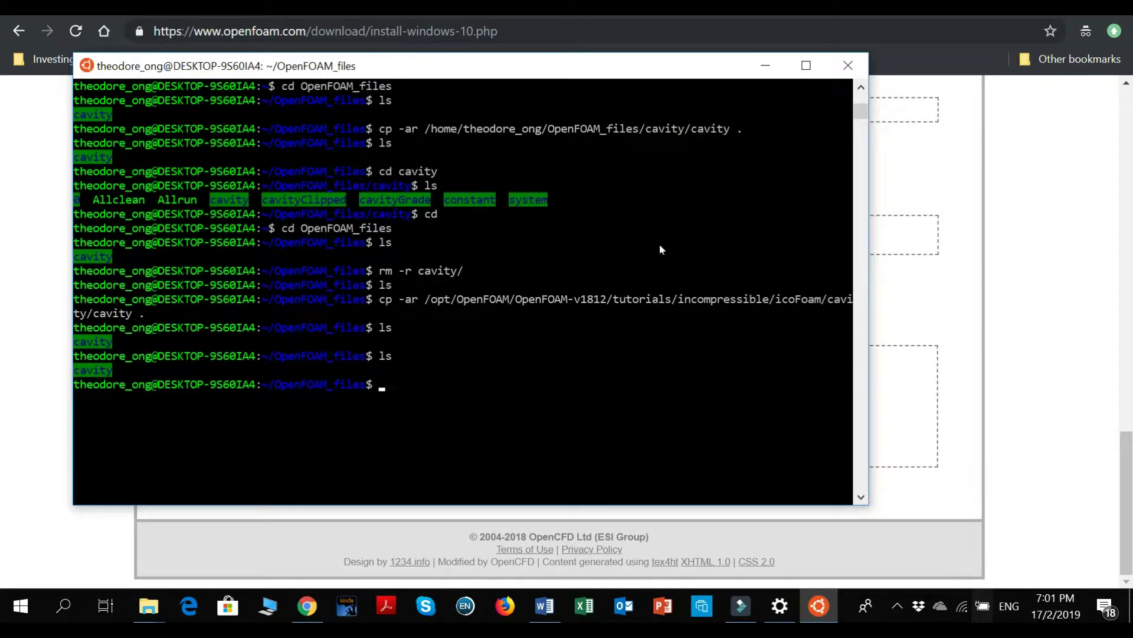
# Step: Enter the cavity folder with cd cavity/ and list its 0, constant and system folders
pyautogui.click(926, 303)
pyautogui.tripleClick(383, 410)
pyautogui.click(466, 435)
pyautogui.click(819, 605)
pyautogui.write('cd ca')
pyautogui.press('Tab')
pyautogui.press('Return')
pyautogui.write('ls')
pyautogui.press('Return')
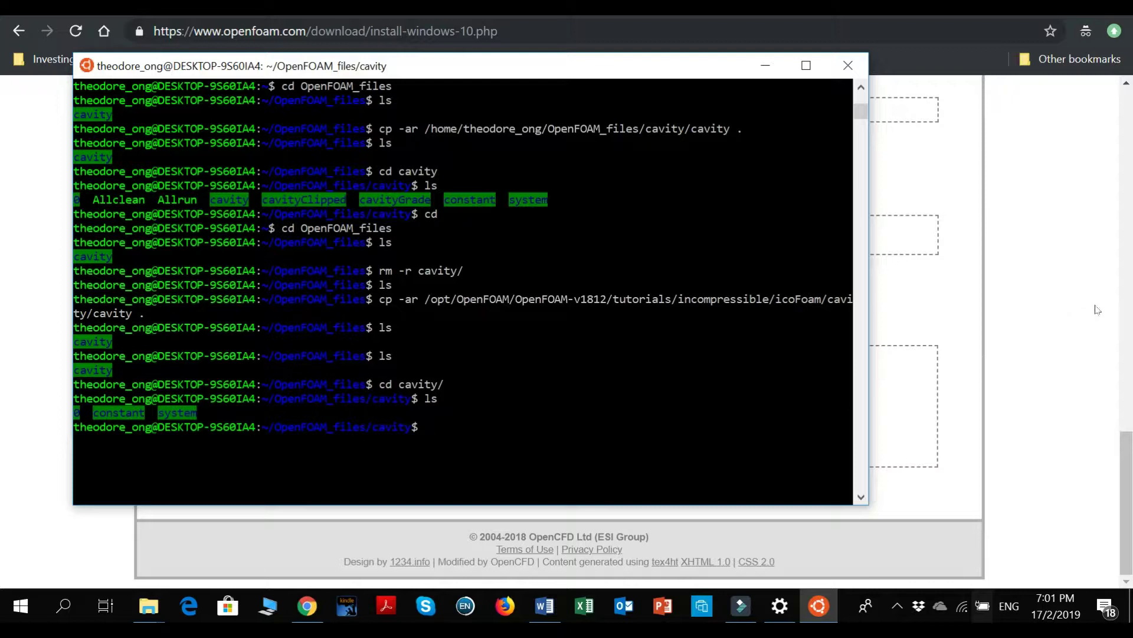
# Step: Highlight the blockMesh command on the OpenFOAM install page
pyautogui.click(1032, 314)
pyautogui.moveTo(346, 422); pyautogui.dragTo(399, 425)
pyautogui.click(397, 447)
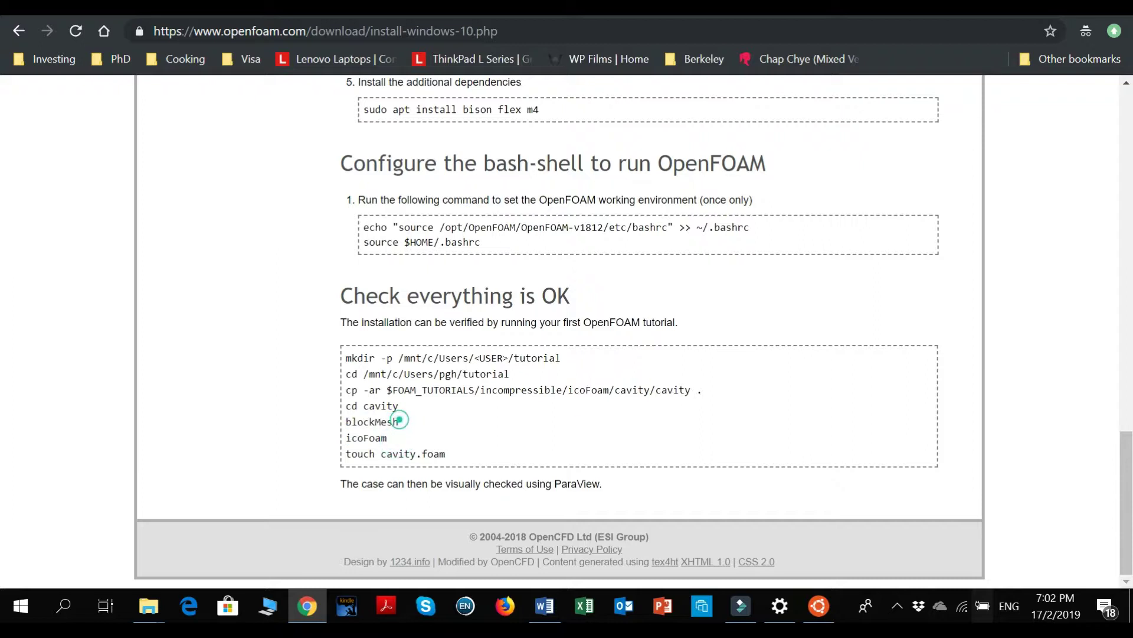
pyautogui.doubleClick(392, 422)
pyautogui.click(494, 444)
# Step: Scroll the Word notes to the blockMesh and vi blockMeshDict section on page 10
pyautogui.click(544, 605)
pyautogui.scroll(-7, 537, 542)
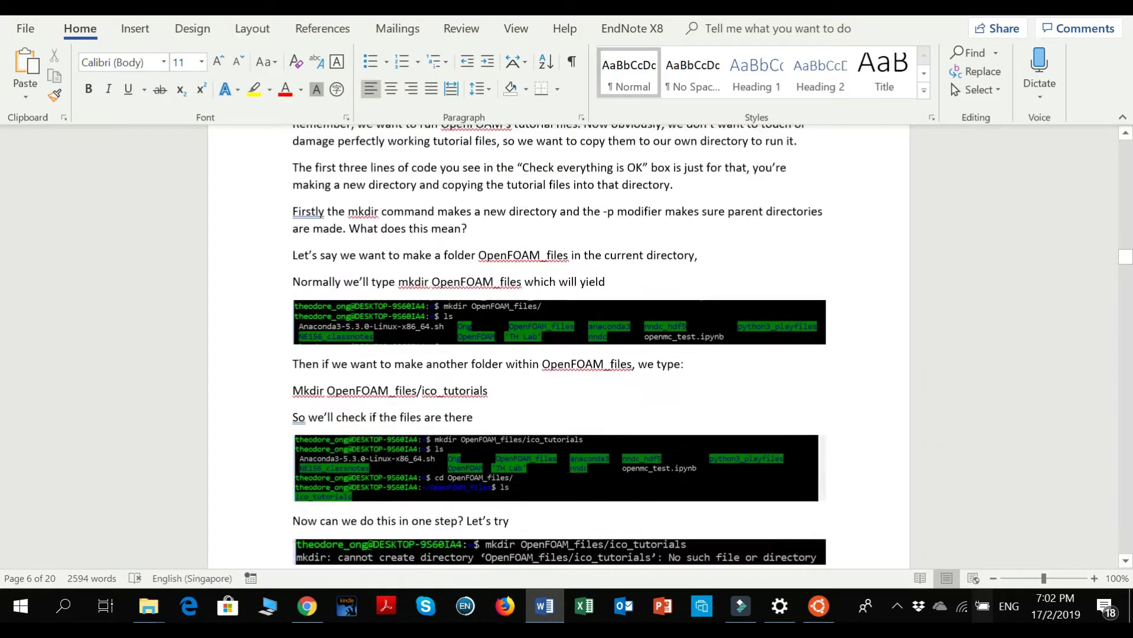
pyautogui.click(819, 605)
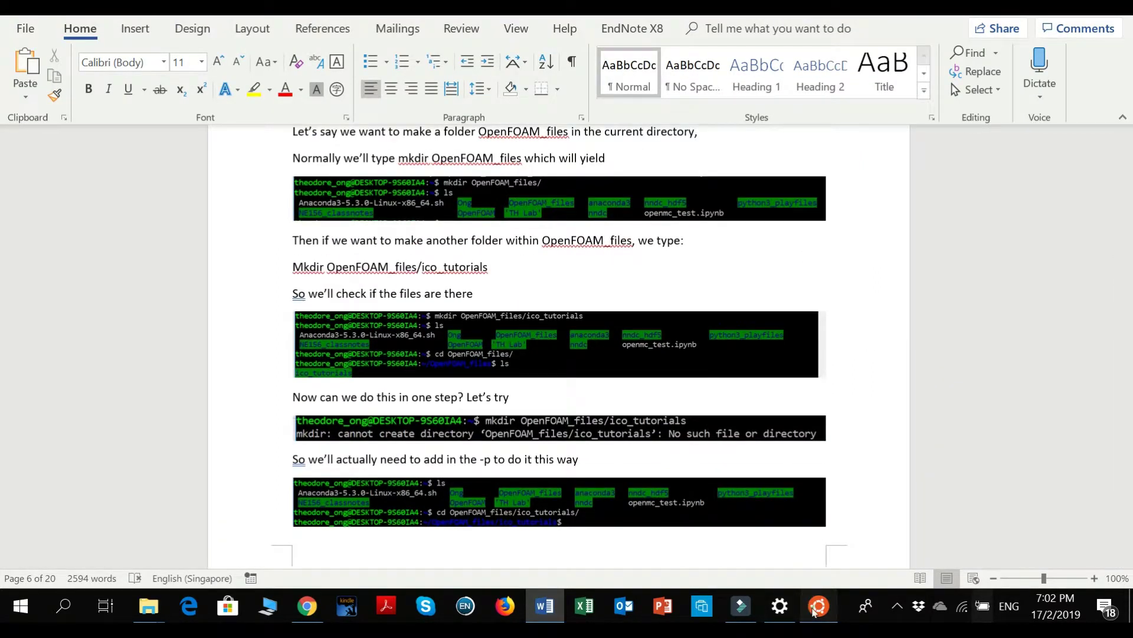
pyautogui.scroll(-20, 758, 530)
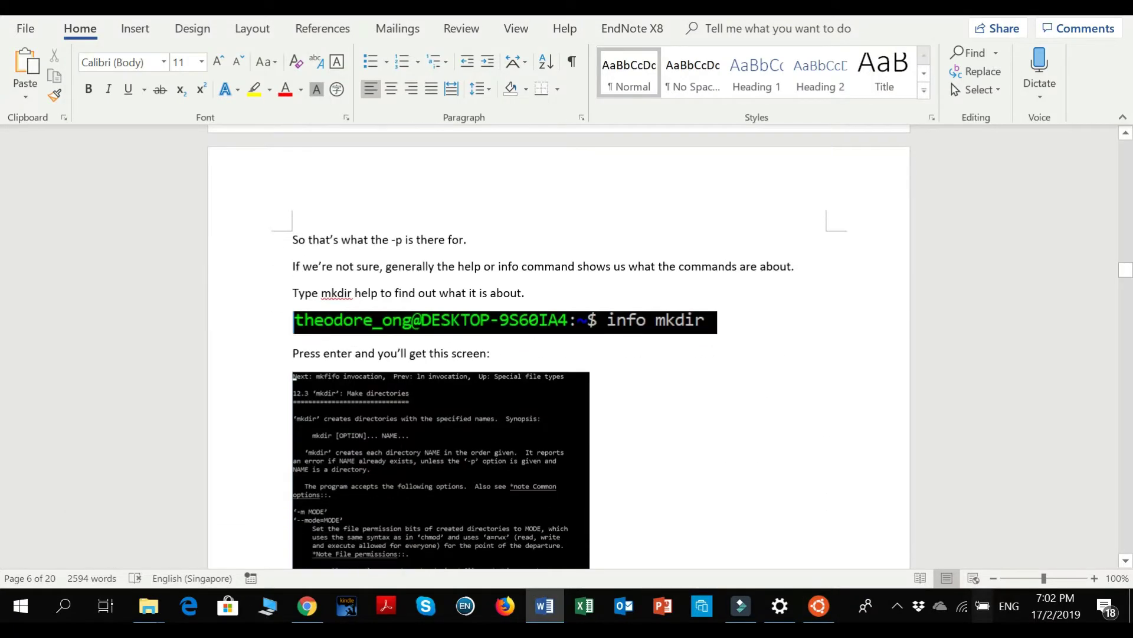
pyautogui.scroll(-20, 559, 342)
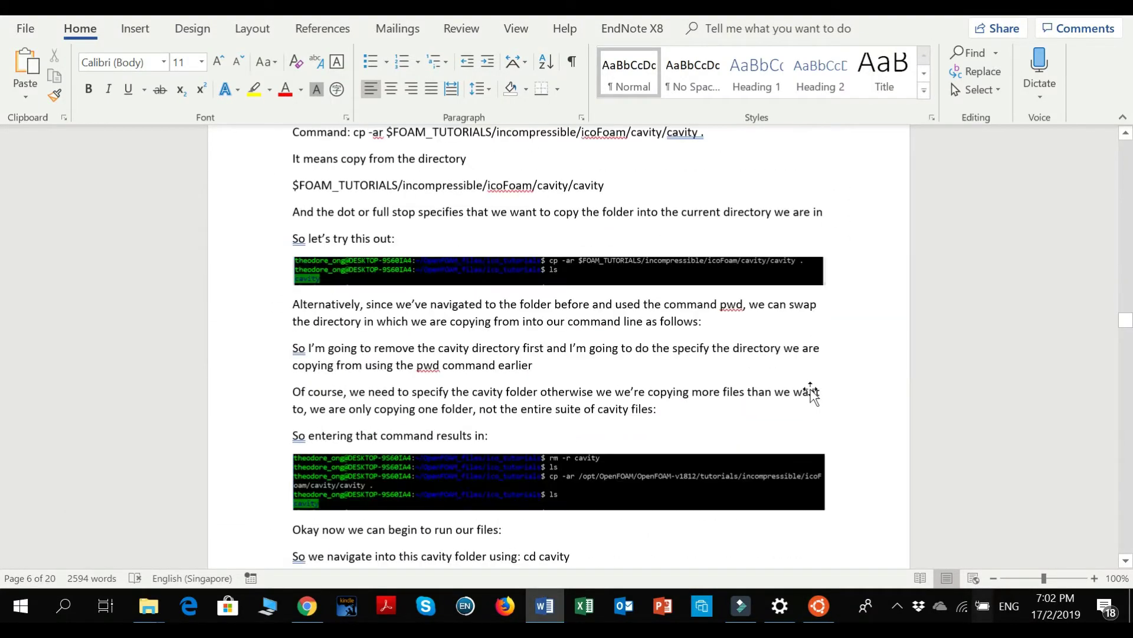
pyautogui.scroll(-20, 815, 384)
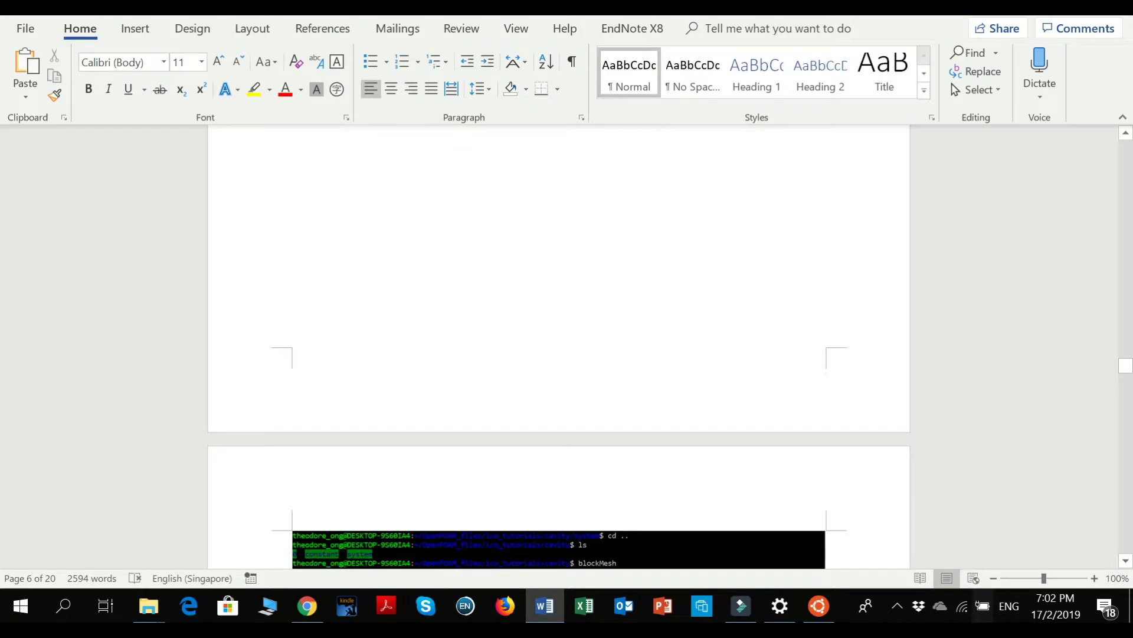
pyautogui.scroll(15, 560, 342)
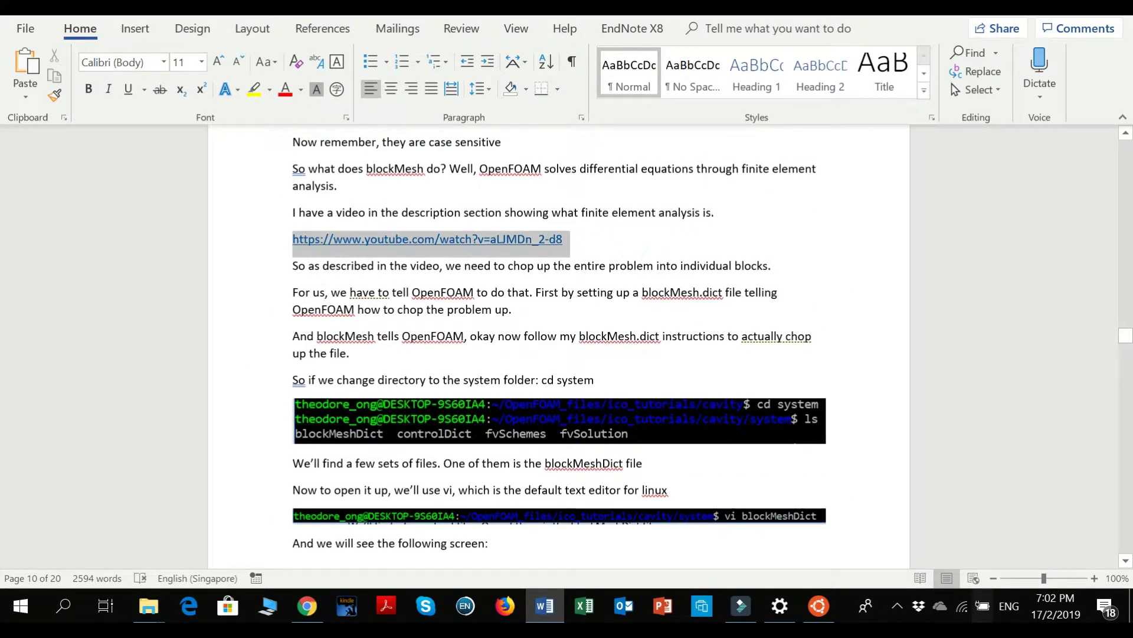
pyautogui.click(495, 277)
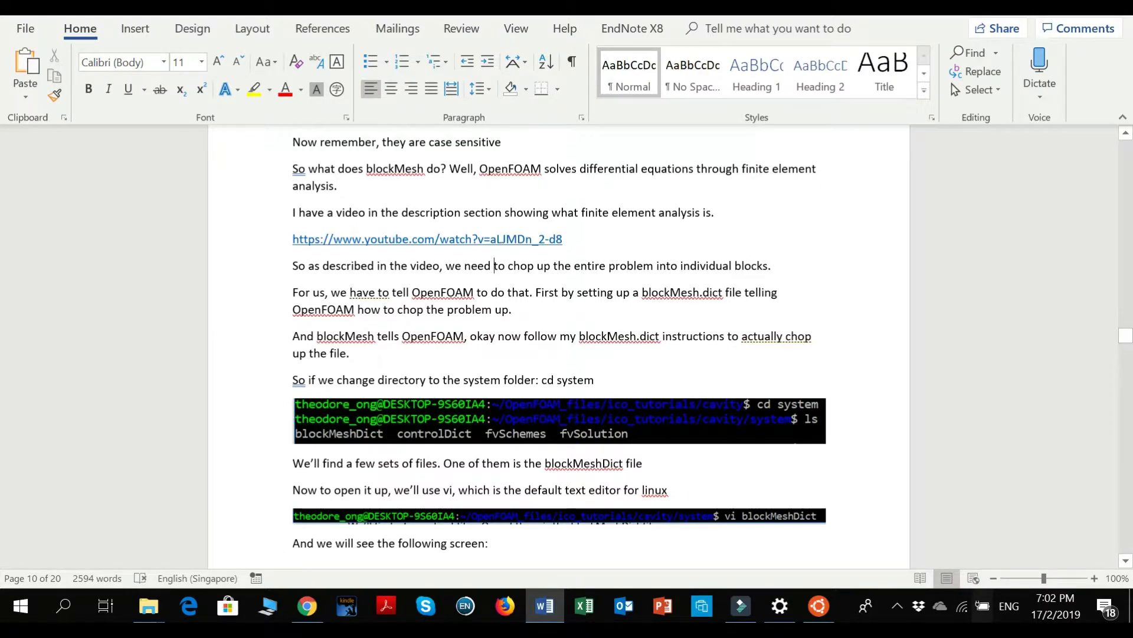
# Step: Glance at the terminal, then highlight the phrase about individual blocks in the notes
pyautogui.moveTo(837, 604)
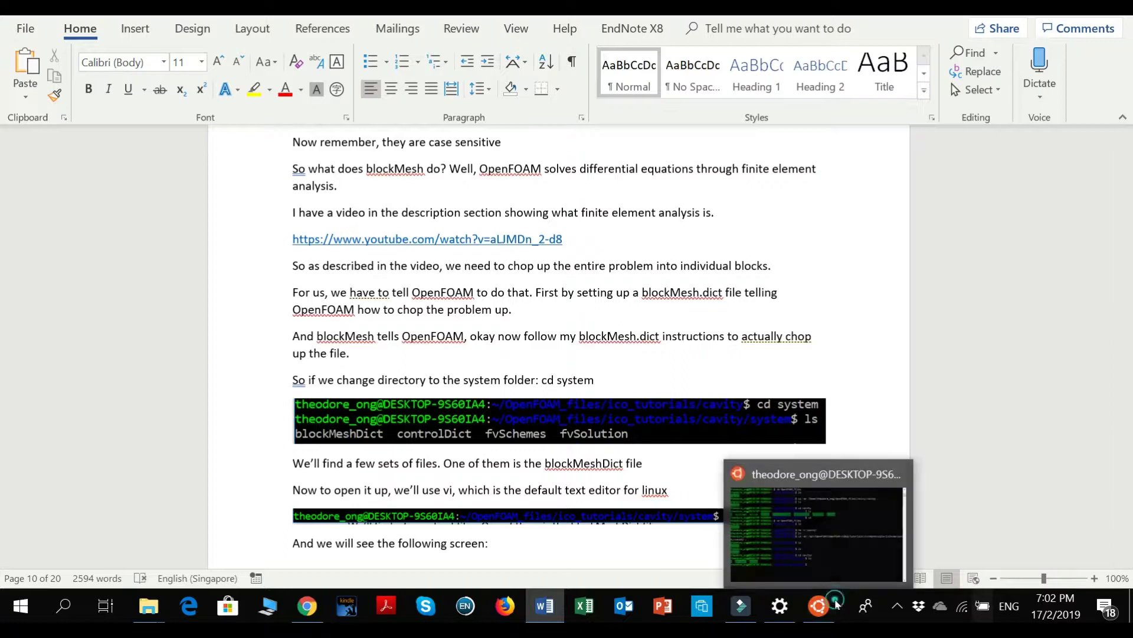
pyautogui.click(817, 549)
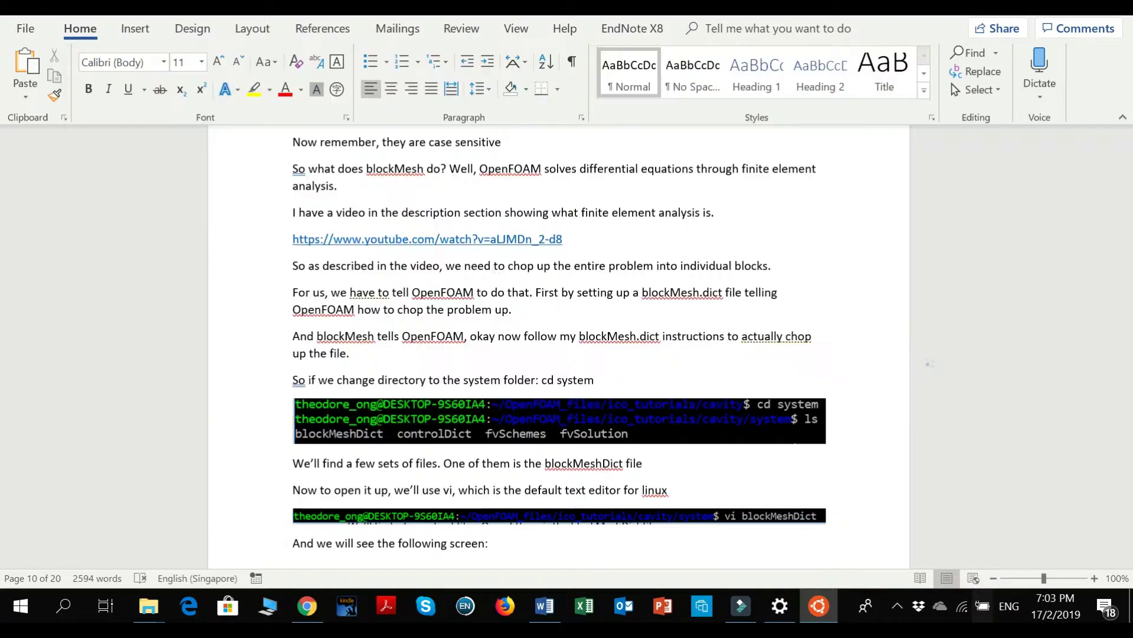
pyautogui.click(921, 372)
pyautogui.moveTo(608, 266); pyautogui.dragTo(769, 267)
pyautogui.click(759, 324)
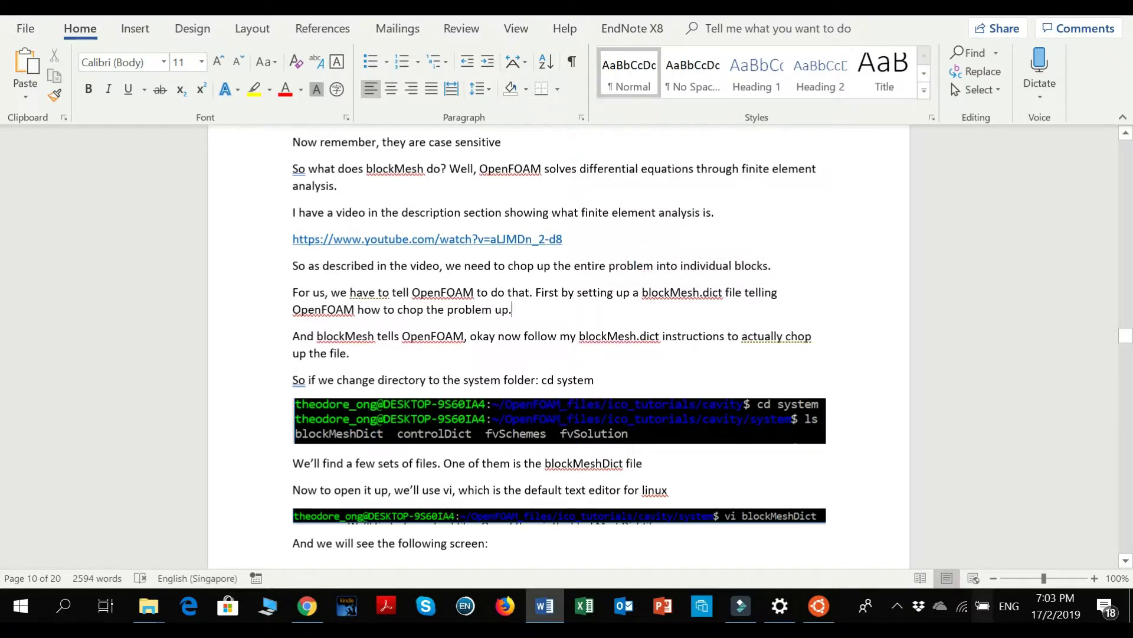
# Step: Run cd system and ls to list blockMeshDict, controlDict, fvSchemes and fvSolution, then type vi blockMeshDict
pyautogui.click(818, 608)
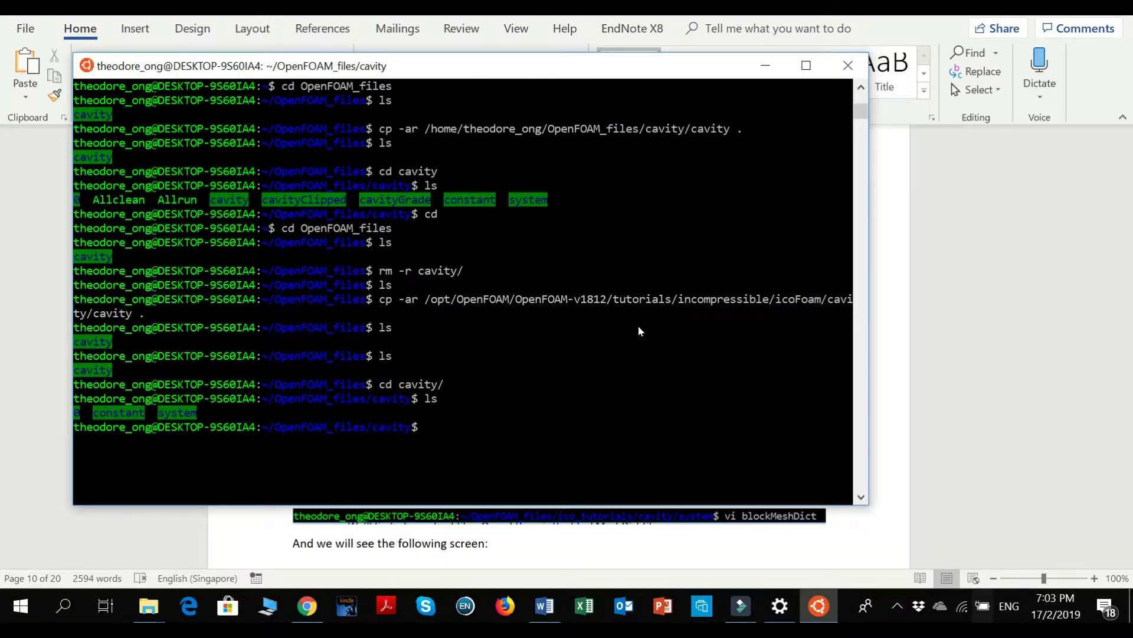
pyautogui.write('cd system')
pyautogui.press('Return')
pyautogui.write('ls')
pyautogui.press('Return')
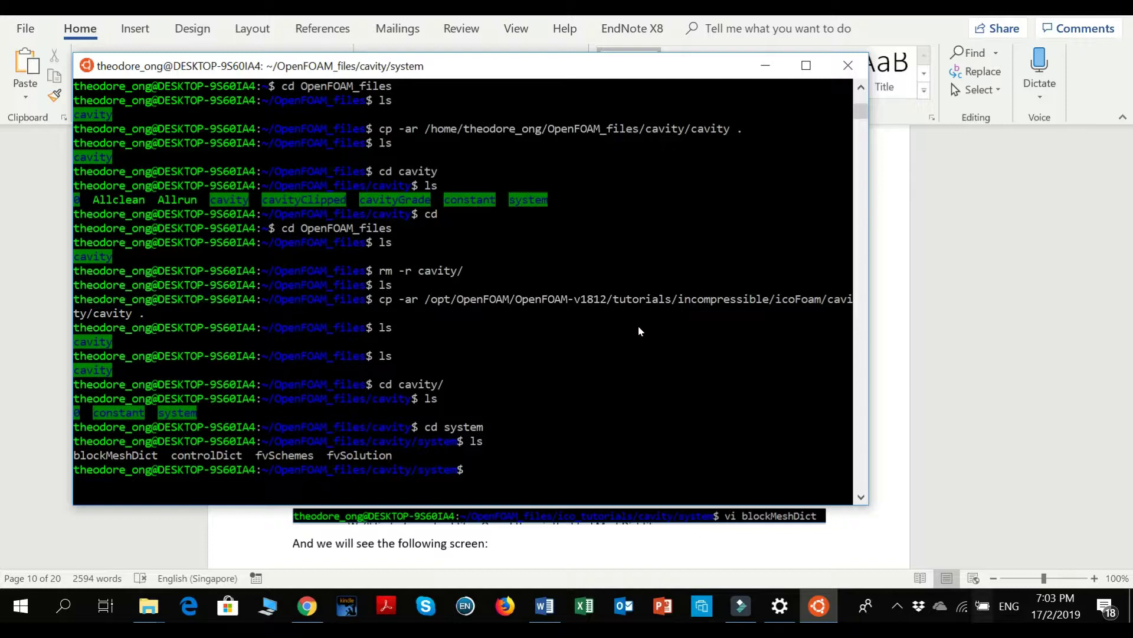
pyautogui.write('vi')
pyautogui.write('blockMeshDict')
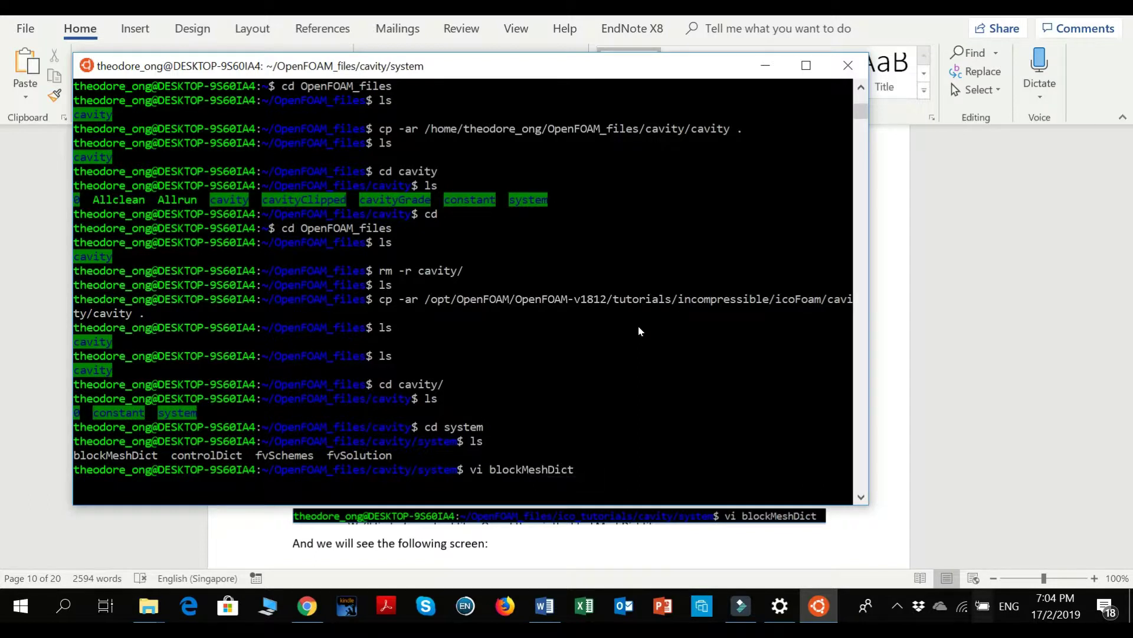
pyautogui.press('BackSpace')
pyautogui.press('BackSpace')
pyautogui.press('BackSpace')
pyautogui.press('BackSpace')
pyautogui.press('BackSpace')
pyautogui.press('BackSpace')
pyautogui.press('BackSpace')
pyautogui.press('Tab')
pyautogui.press('Return')
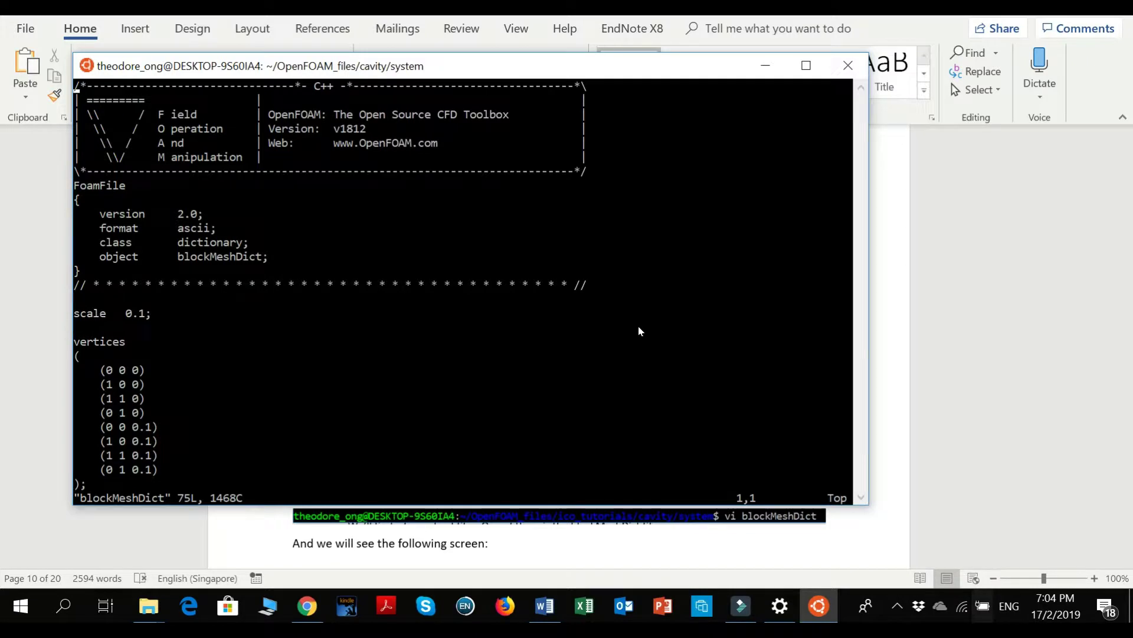
pyautogui.press('Down')
pyautogui.press('Down')
pyautogui.press('Down')
pyautogui.press('Down')
pyautogui.press('Down')
pyautogui.press('Down')
pyautogui.press('Down')
pyautogui.press('Down')
pyautogui.press('Down')
pyautogui.press('Down')
pyautogui.press('Down')
pyautogui.press('Down')
pyautogui.press('Down')
pyautogui.press('Down')
pyautogui.press('Down')
pyautogui.press('Down')
pyautogui.press('Down')
pyautogui.press('Down')
pyautogui.press('Down')
pyautogui.press('Down')
pyautogui.press('Down')
pyautogui.press('Down')
pyautogui.press('Down')
pyautogui.press('Down')
pyautogui.press('Down')
pyautogui.press('Down')
pyautogui.press('Down')
pyautogui.press('Down')
pyautogui.press('Down')
pyautogui.press('Down')
pyautogui.press('Down')
pyautogui.press('Down')
pyautogui.press('Down')
pyautogui.press('Down')
pyautogui.press('Down')
pyautogui.press('Down')
pyautogui.press('Down')
pyautogui.press('Down')
pyautogui.press('Down')
pyautogui.press('Down')
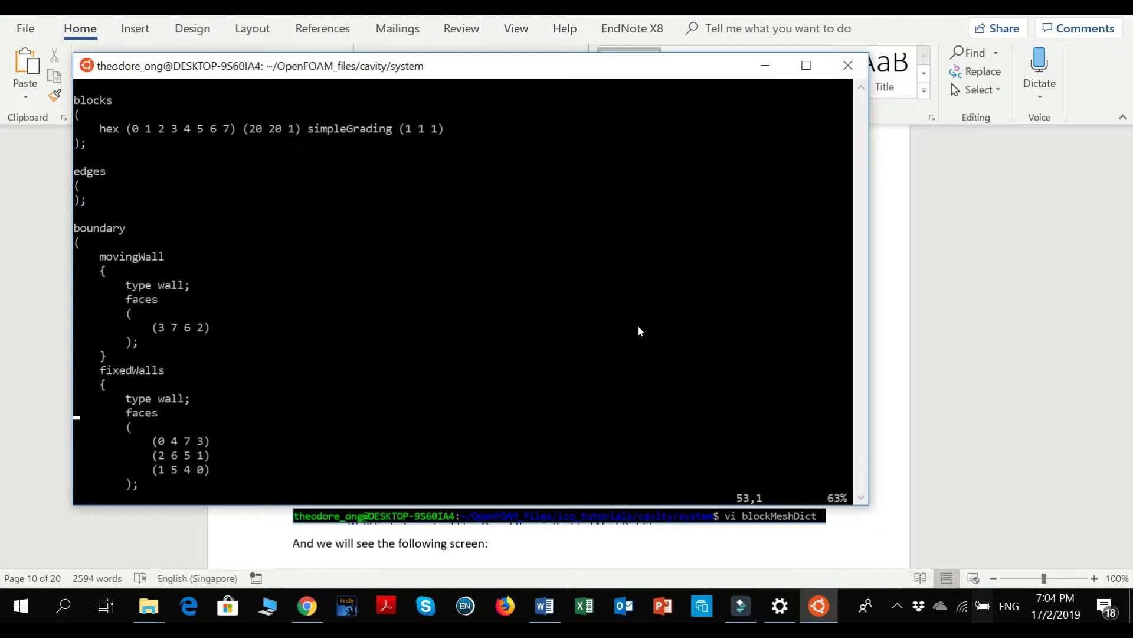
pyautogui.press('Up')
pyautogui.press('Up')
pyautogui.press('Up')
pyautogui.press('Up')
pyautogui.press('Up')
pyautogui.press('Up')
pyautogui.press('Up')
pyautogui.press('Up')
pyautogui.press('Up')
pyautogui.press('Up')
pyautogui.press('Up')
pyautogui.press('Up')
pyautogui.press('Up')
pyautogui.press('Up')
pyautogui.press('Up')
pyautogui.press('Up')
pyautogui.press('Up')
pyautogui.press('Up')
pyautogui.press('Up')
pyautogui.press('Up')
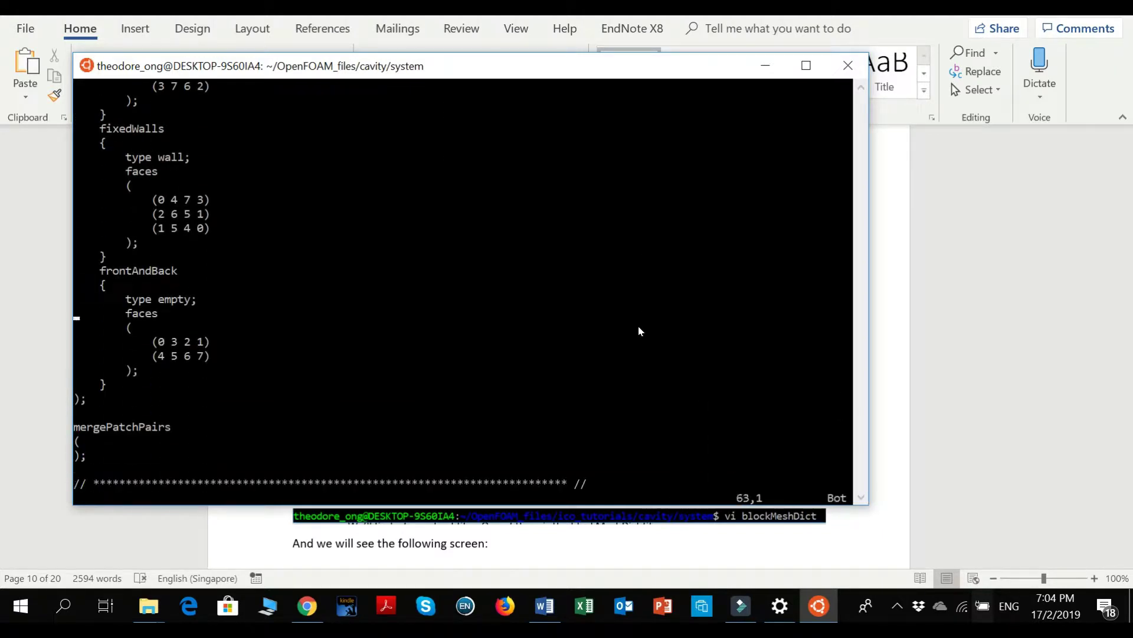
pyautogui.press('Up')
pyautogui.press('Up')
pyautogui.press('Up')
pyautogui.press('Up')
pyautogui.press('Up')
pyautogui.press('Up')
pyautogui.press('Up')
pyautogui.press('Up')
pyautogui.press('Up')
pyautogui.press('Up')
pyautogui.press('Up')
pyautogui.press('Up')
pyautogui.press('Up')
pyautogui.press('Up')
pyautogui.press('Up')
pyautogui.press('Up')
pyautogui.press('Up')
pyautogui.press('Up')
pyautogui.press('Up')
pyautogui.press('Up')
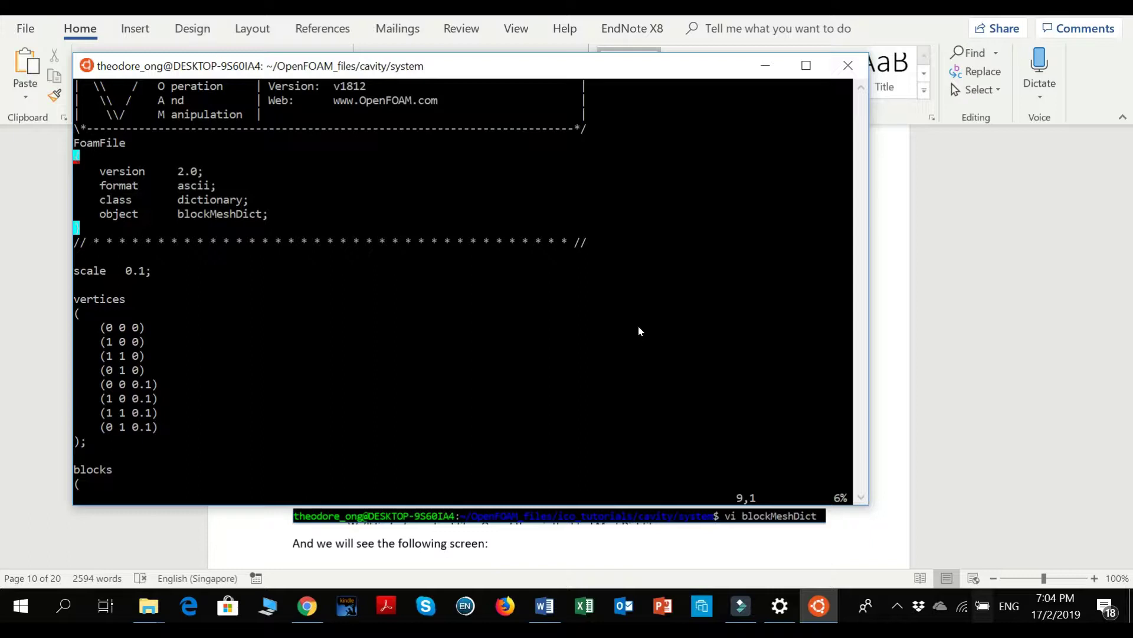
pyautogui.press('Down')
pyautogui.press('Down')
pyautogui.press('Down')
pyautogui.press('Down')
pyautogui.press('Down')
pyautogui.press('Down')
pyautogui.press('Down')
pyautogui.press('Down')
pyautogui.press('Down')
pyautogui.press('Down')
pyautogui.press('Down')
pyautogui.press('Down')
pyautogui.press('Down')
pyautogui.press('Down')
pyautogui.press('Down')
pyautogui.press('Down')
pyautogui.press('Down')
pyautogui.press('Down')
pyautogui.press('Down')
pyautogui.press('Down')
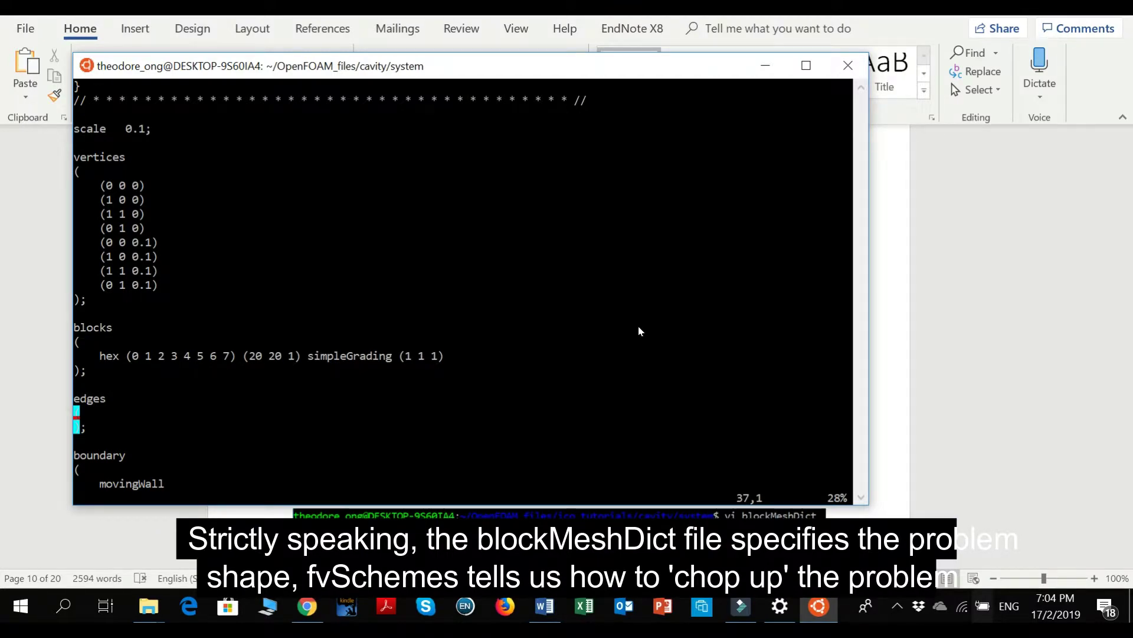
pyautogui.press('Up')
pyautogui.press('Up')
pyautogui.press('Up')
pyautogui.press('Up')
pyautogui.press('Up')
pyautogui.press('Up')
pyautogui.press('Up')
pyautogui.press('Up')
pyautogui.press('Up')
pyautogui.press('Up')
pyautogui.press('Up')
pyautogui.press('Up')
pyautogui.press('Up')
pyautogui.press('Up')
pyautogui.press('Up')
pyautogui.press('Up')
pyautogui.press('Up')
pyautogui.press('Up')
pyautogui.press('Up')
pyautogui.press('Up')
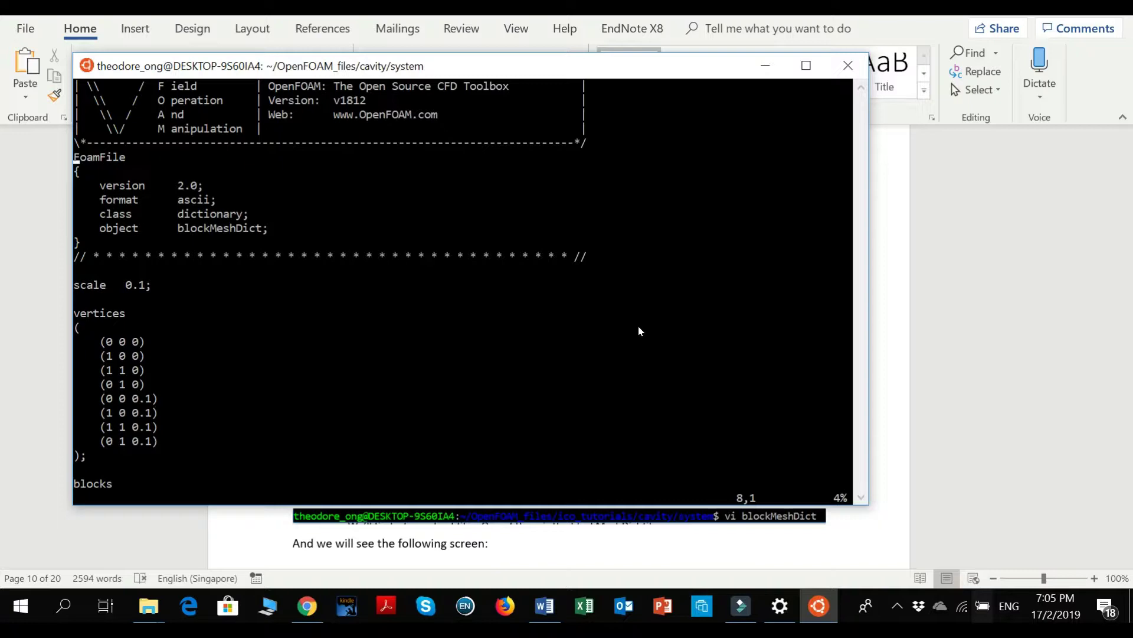
pyautogui.write(':q')
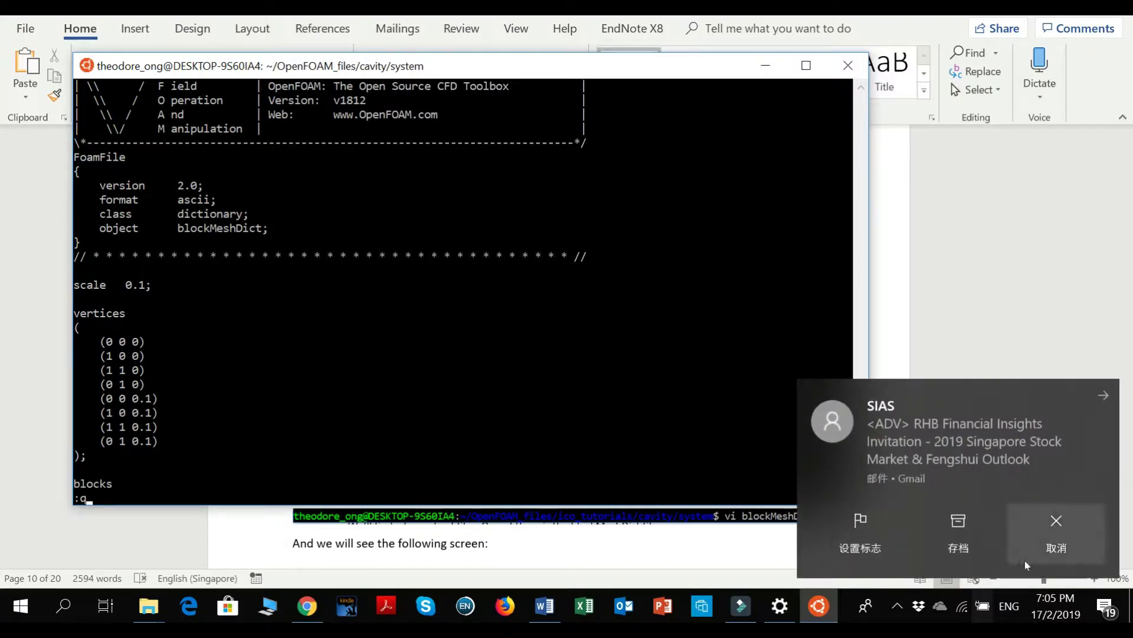
pyautogui.click(1026, 562)
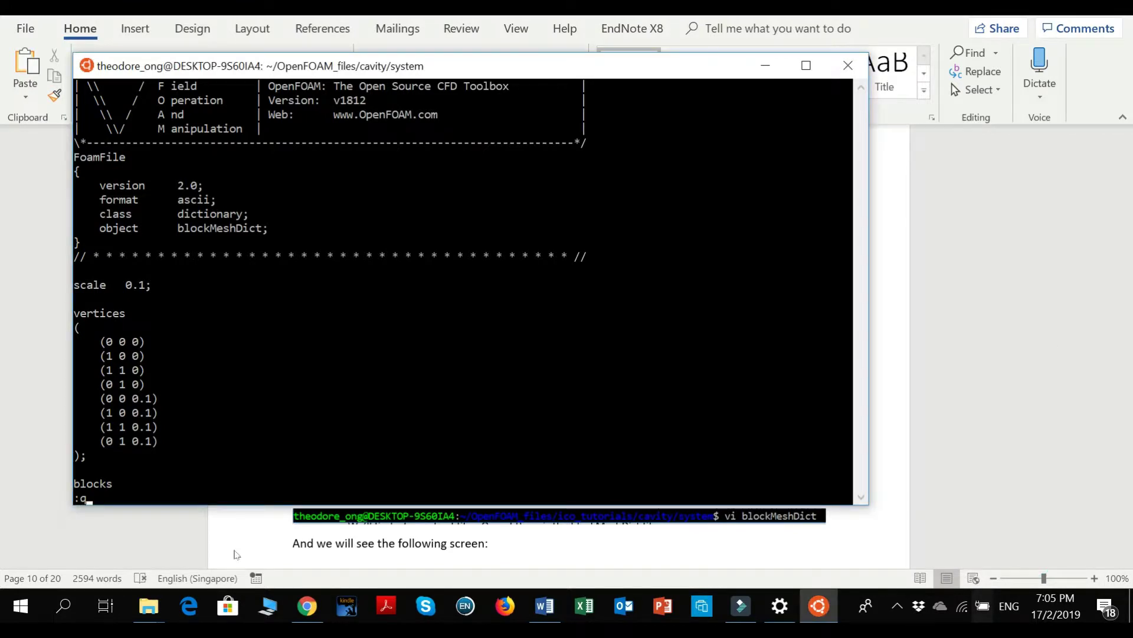
pyautogui.press('BackSpace')
pyautogui.press('BackSpace')
pyautogui.write(':q')
pyautogui.press('Return')
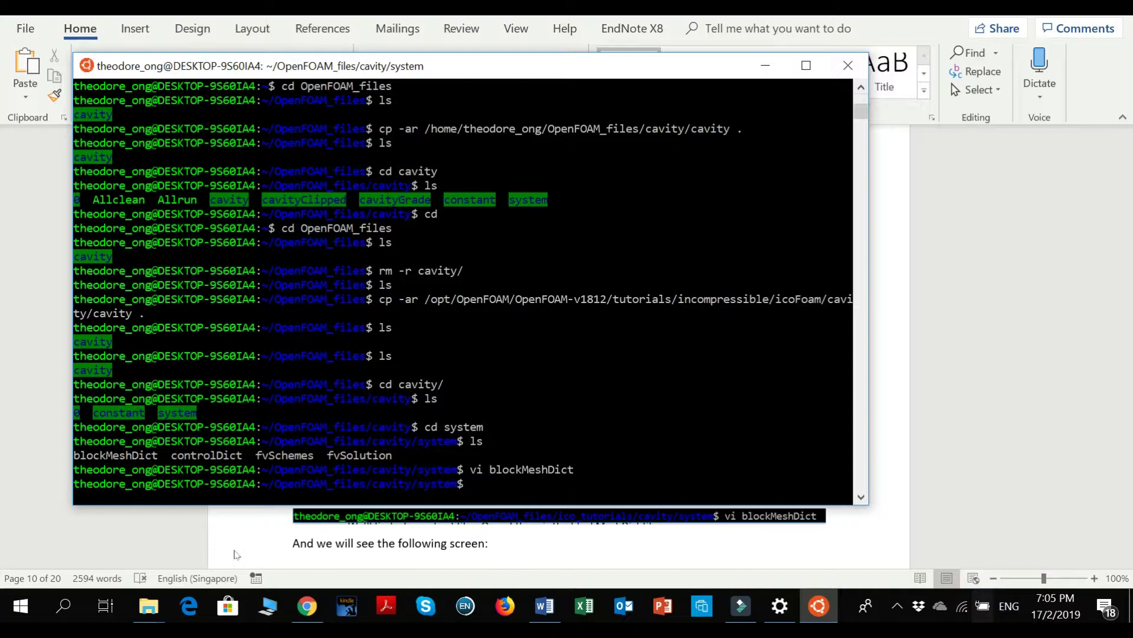
# Step: Quit vi with :q, leaving blockMeshDict unchanged
pyautogui.write(':q')
pyautogui.press('BackSpace')
pyautogui.press('BackSpace')
pyautogui.press('Up')
pyautogui.press('Return')
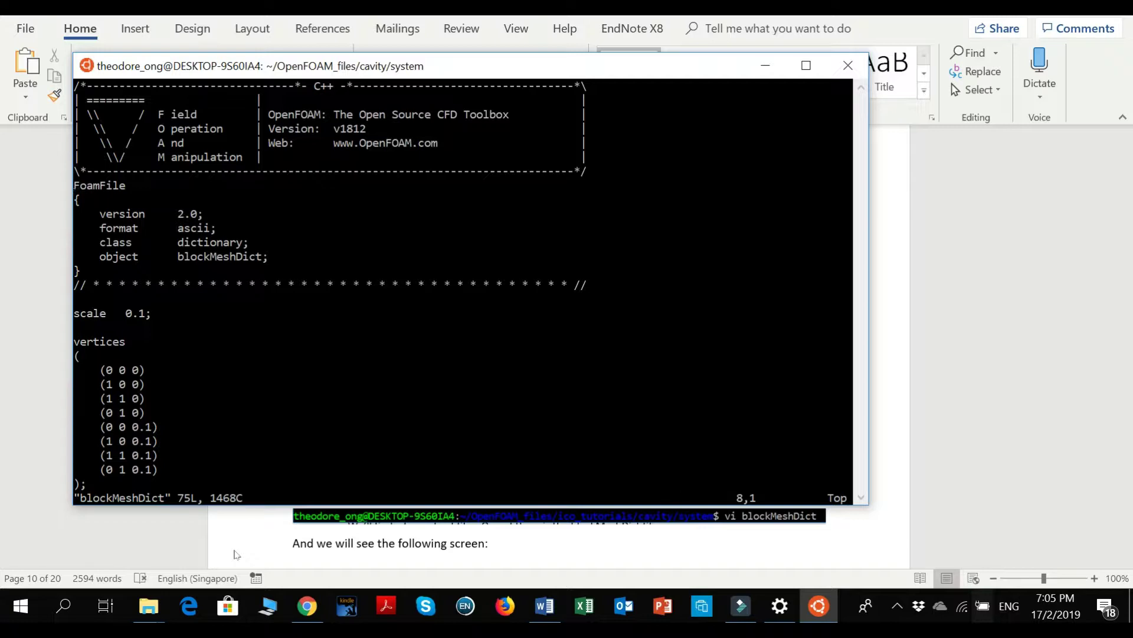
pyautogui.write(':q')
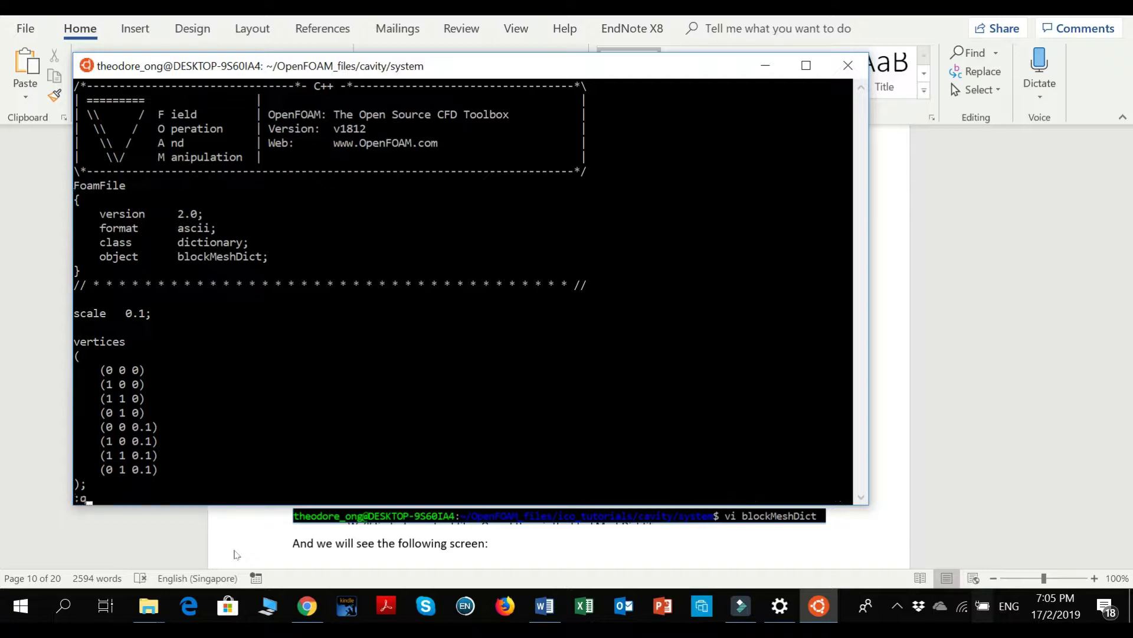
pyautogui.press('Return')
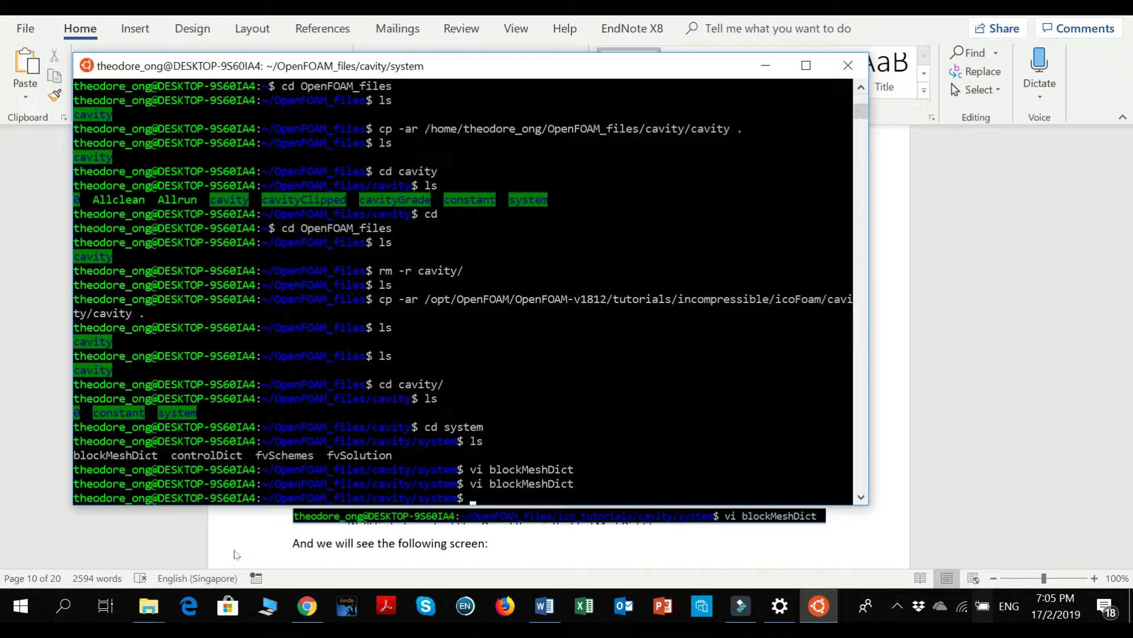
# Step: Go up with cd .. and list the cavity folder's 0, constant and system contents
pyautogui.write('cd ..')
pyautogui.press('Return')
pyautogui.write('ls')
pyautogui.press('Return')
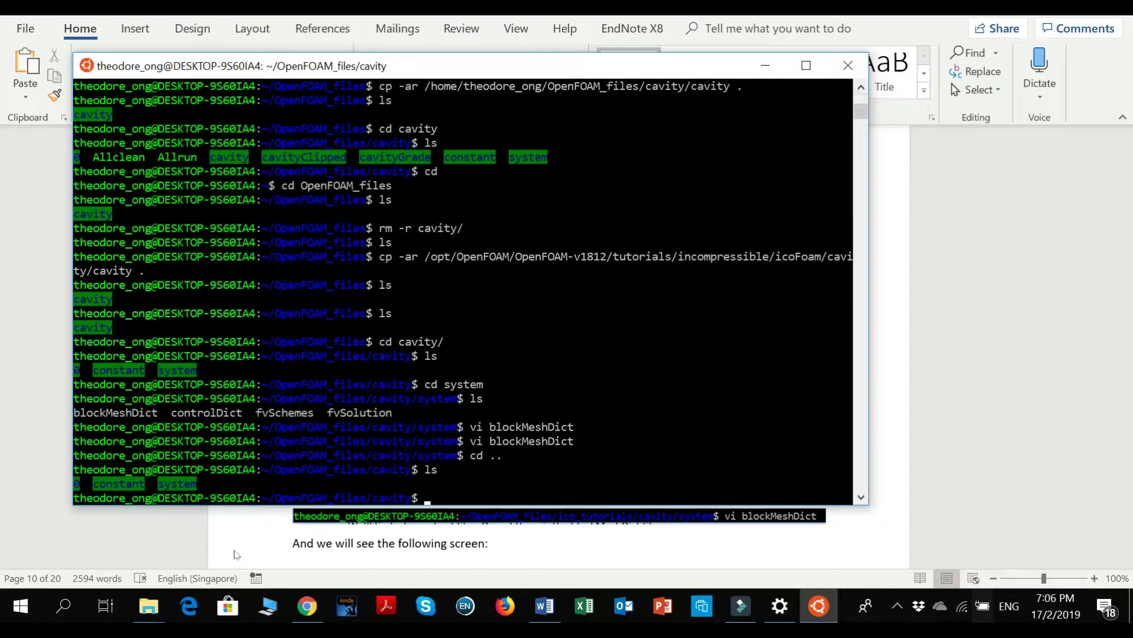
# Step: Run blockMesh to build the 400-cell, 882-point mesh, then list the case and review the output
pyautogui.write('blockMesh')
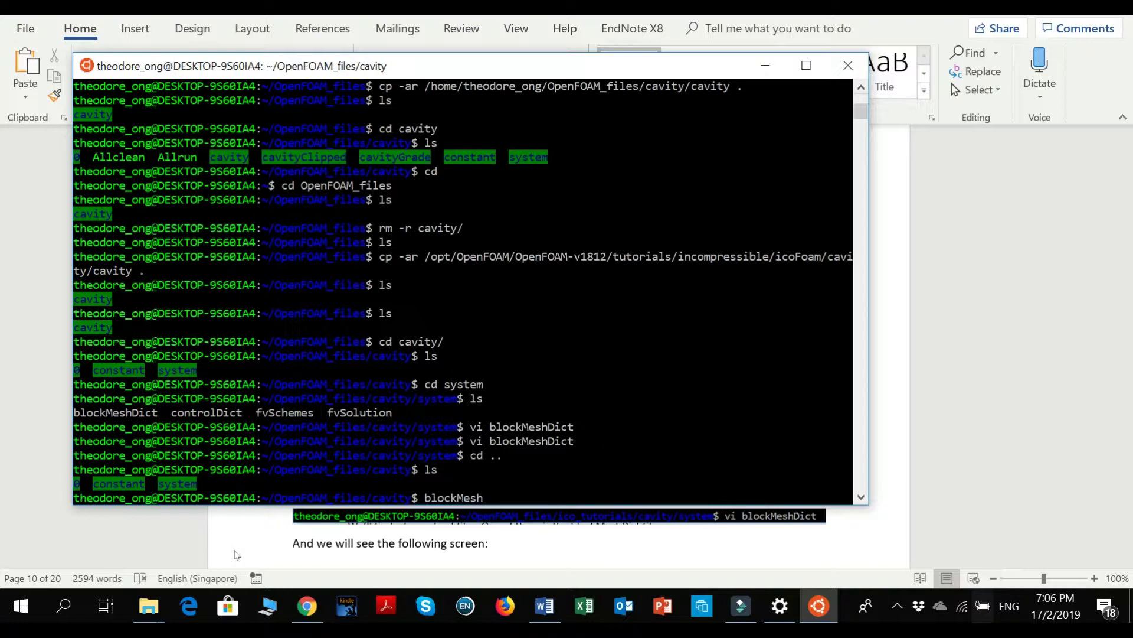
pyautogui.press('Return')
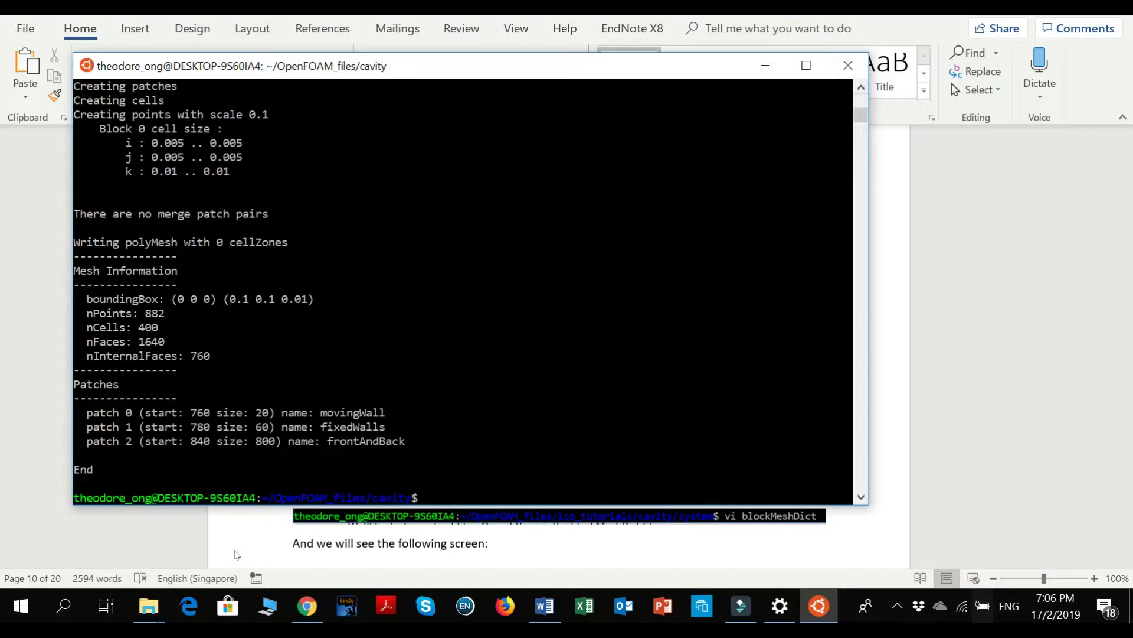
pyautogui.write('l')
pyautogui.write('s')
pyautogui.press('Return')
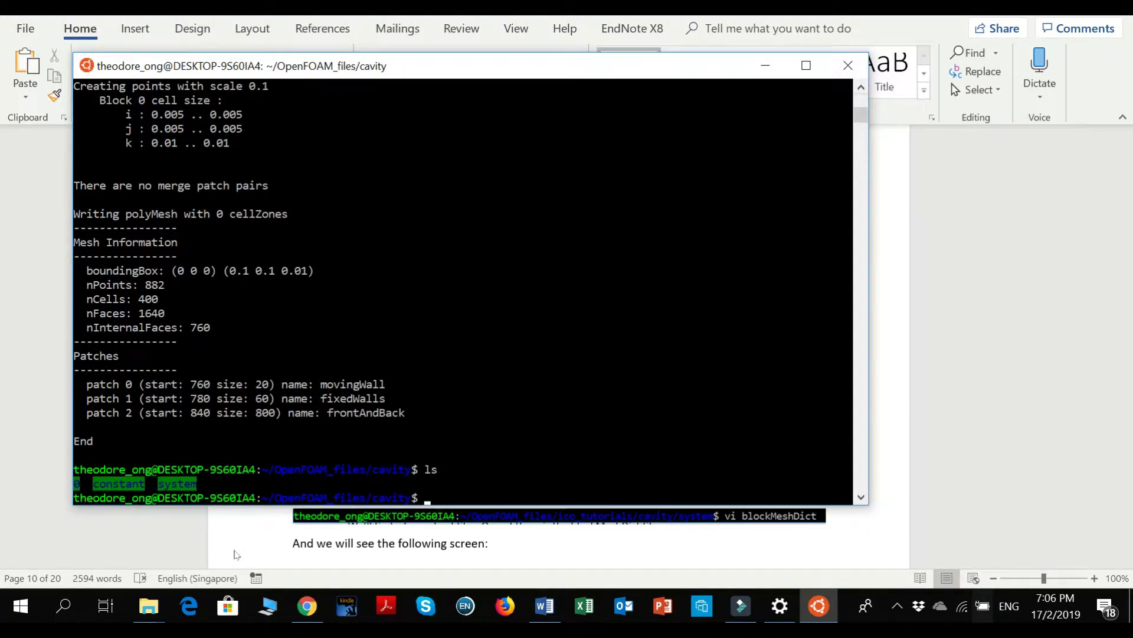
pyautogui.scroll(12, 314, 384)
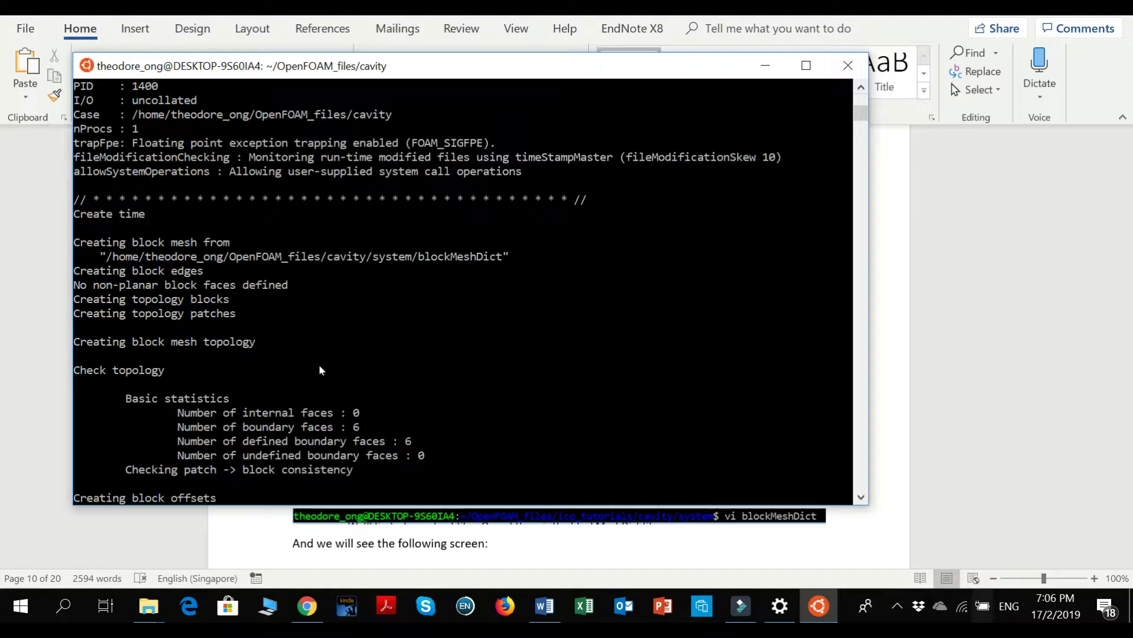
pyautogui.scroll(-12, 331, 348)
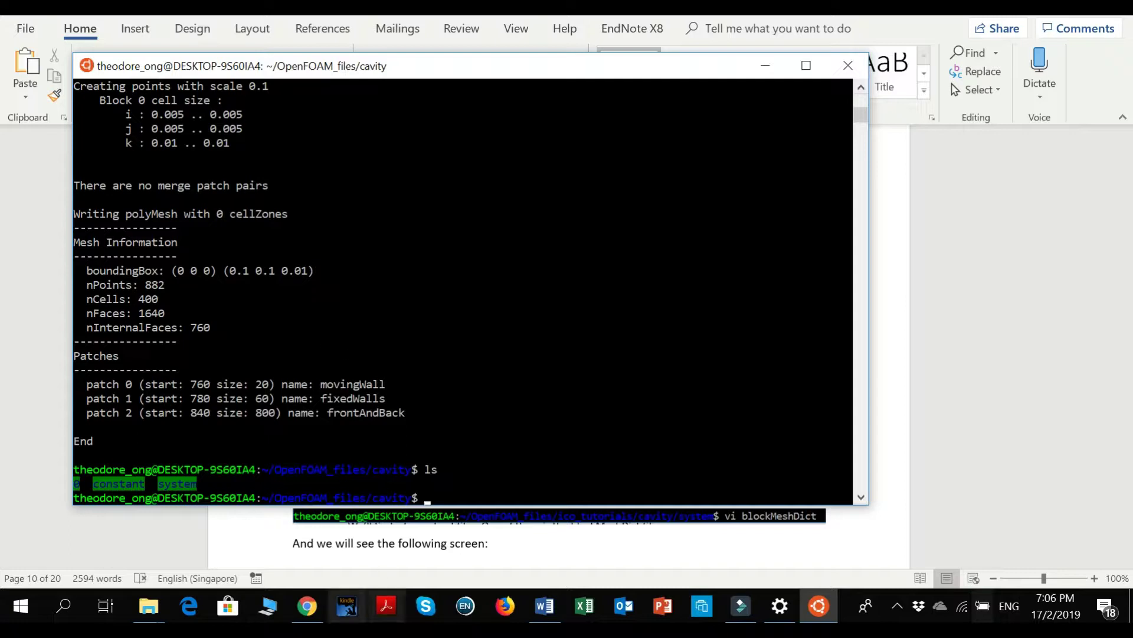
pyautogui.moveTo(321, 615)
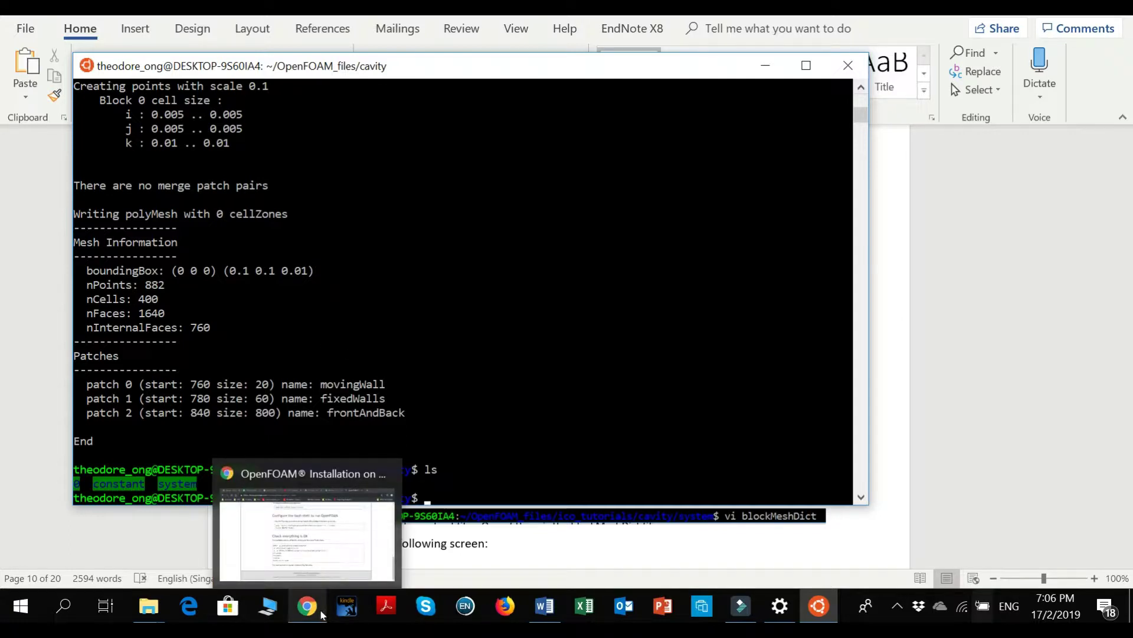
pyautogui.click(324, 546)
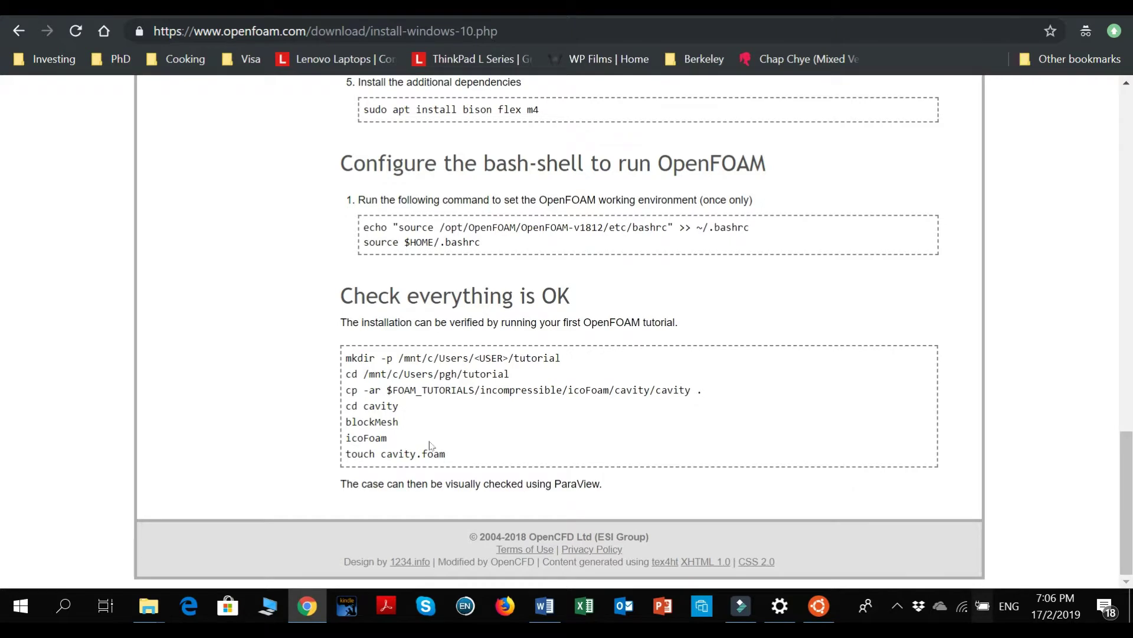
pyautogui.moveTo(390, 440); pyautogui.dragTo(346, 438)
pyautogui.click(319, 458)
pyautogui.doubleClick(375, 442)
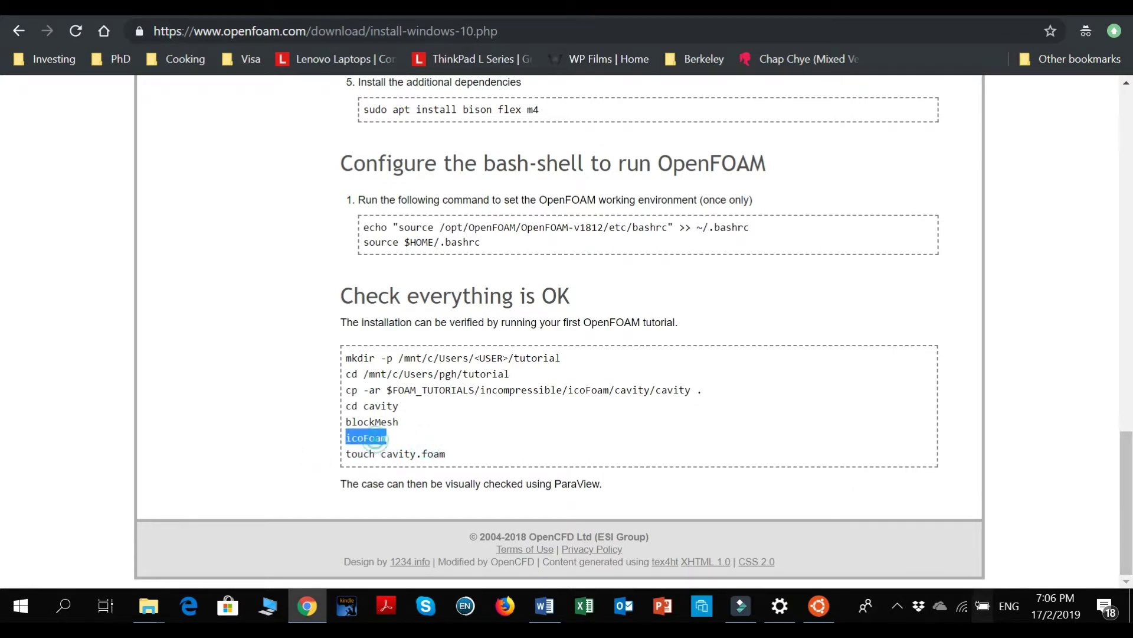
pyautogui.click(465, 441)
pyautogui.click(818, 605)
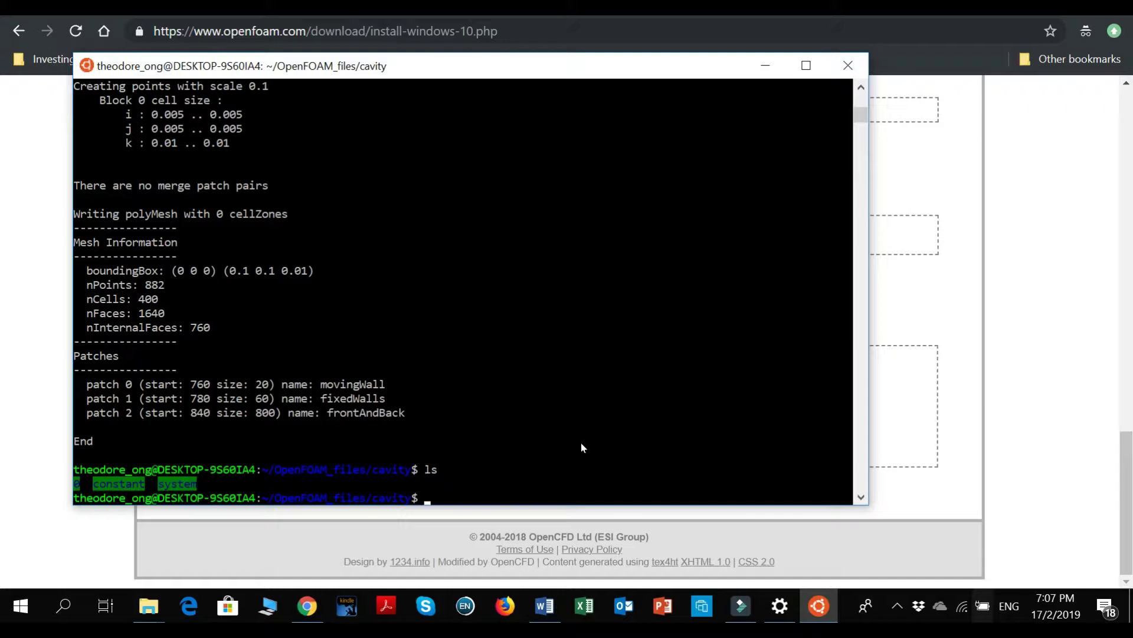
# Step: Run the icoFoam solver on the cavity case, correcting the icoFOam typo
pyautogui.write('icoFOam')
pyautogui.press('BackSpace')
pyautogui.press('BackSpace')
pyautogui.press('BackSpace')
pyautogui.write('oam')
pyautogui.press('Return')
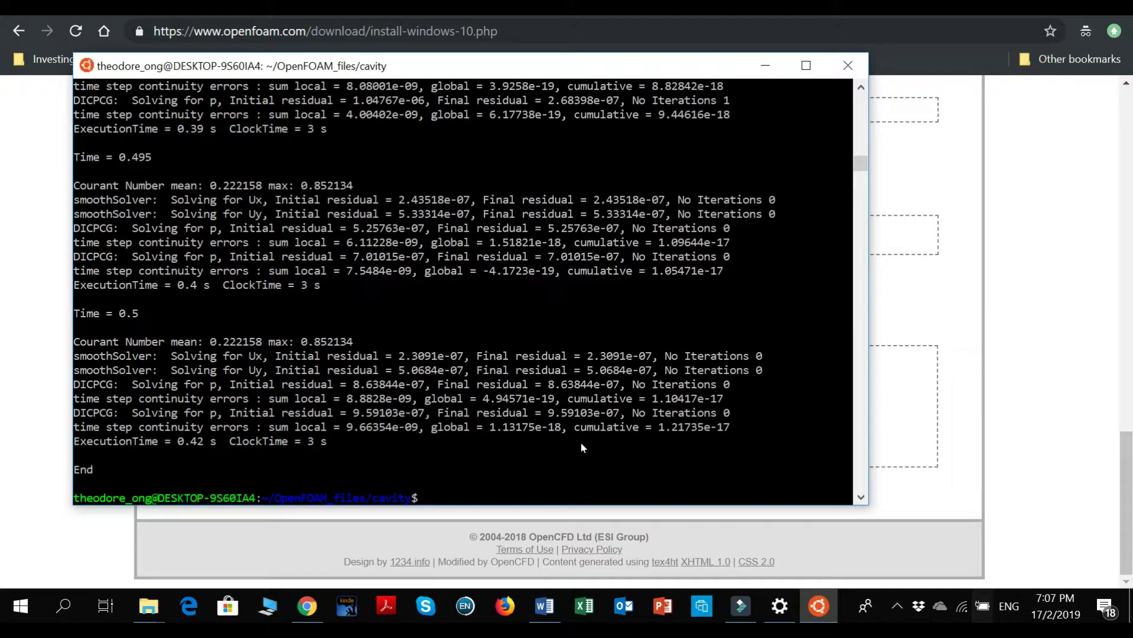
# Step: List the case to confirm time folders 0.1 through 0.5 and review the solver output
pyautogui.write('ls')
pyautogui.press('Return')
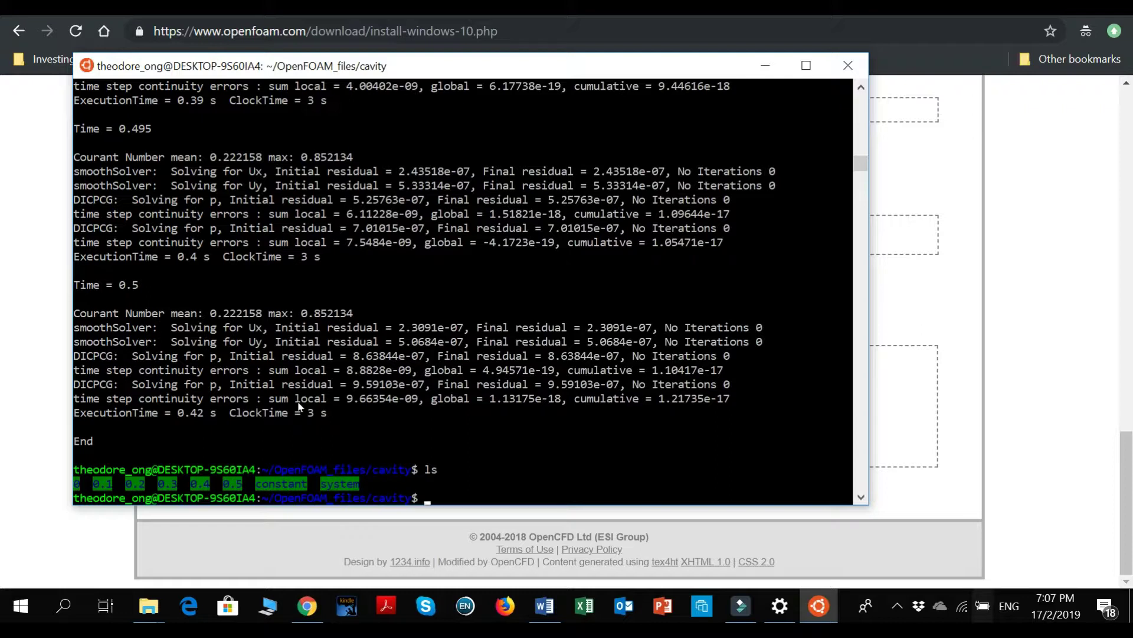
pyautogui.scroll(20, 299, 404)
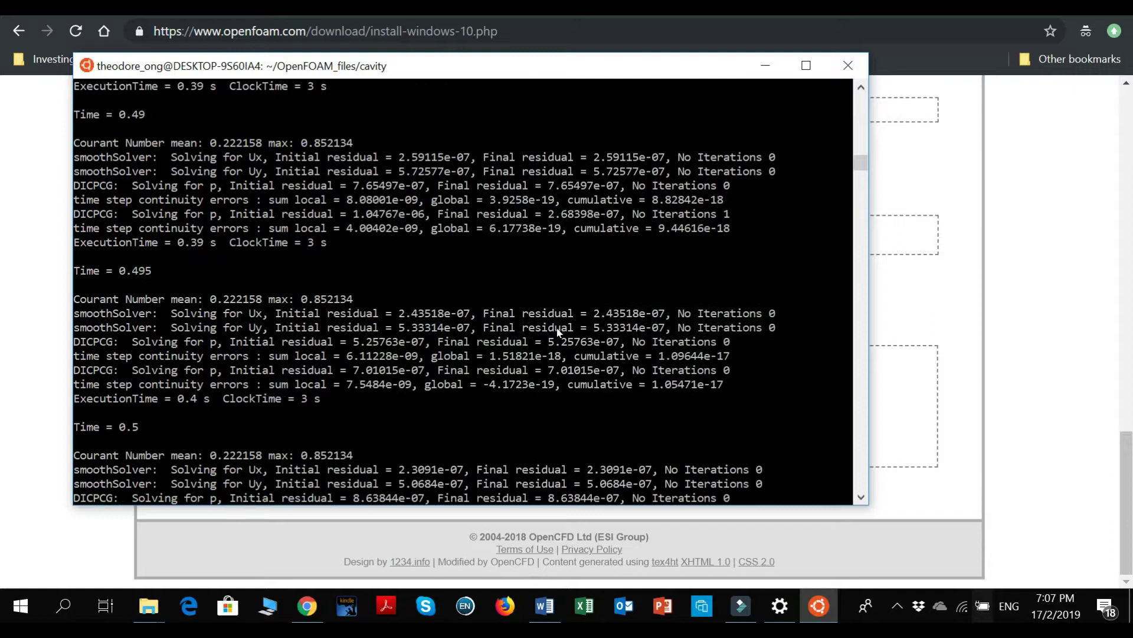
pyautogui.scroll(-20, 477, 308)
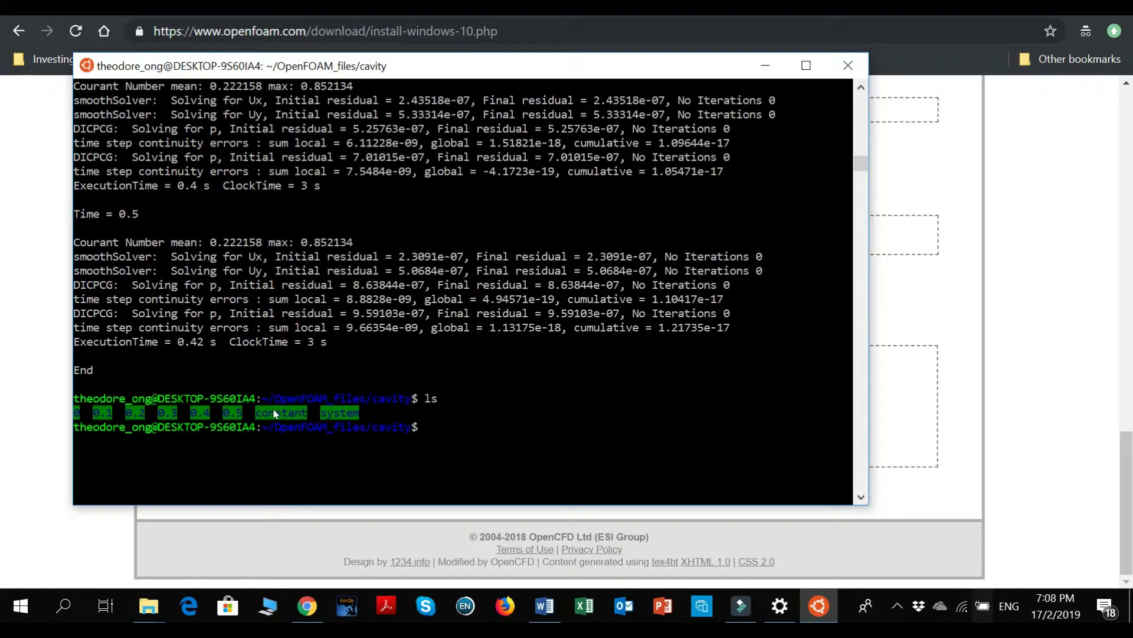
pyautogui.press('super')
pyautogui.press('super')
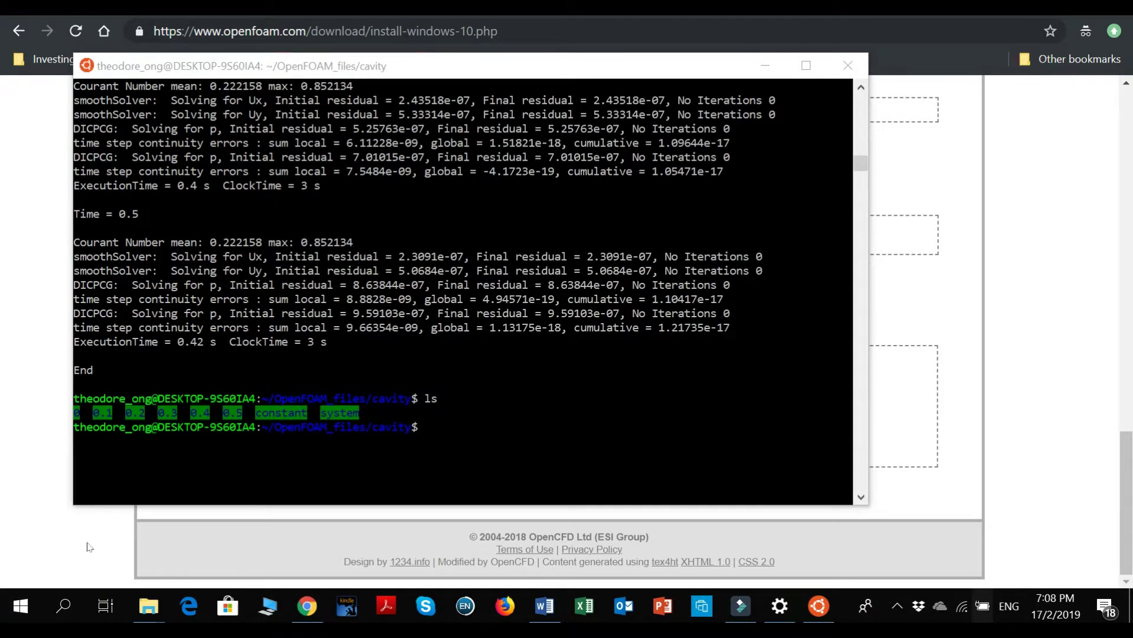
pyautogui.click(22, 592)
# Step: Launch ParaView 5.6.0 via a 'para' search, dismiss the startup screen, and cancel File > Open
pyautogui.write('paravi')
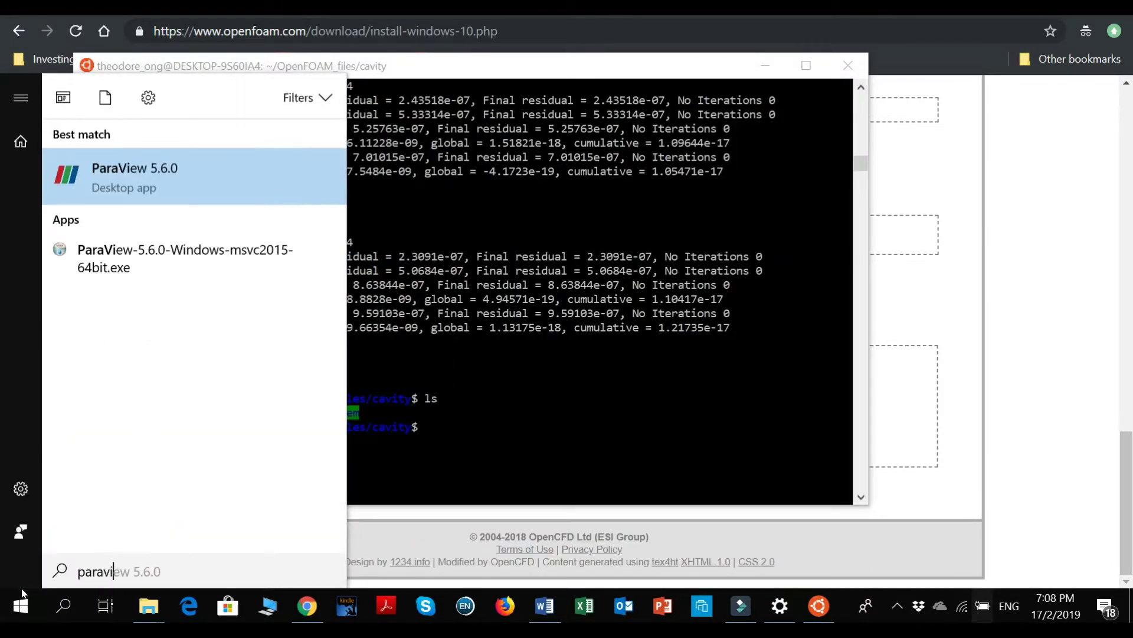
pyautogui.press('Return')
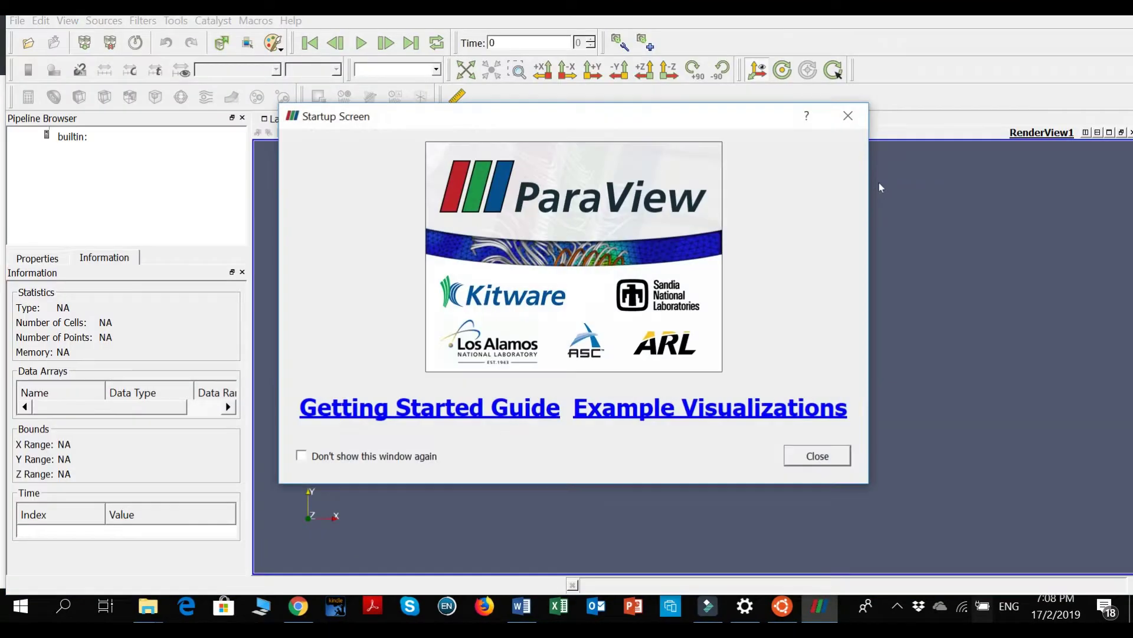
pyautogui.click(818, 459)
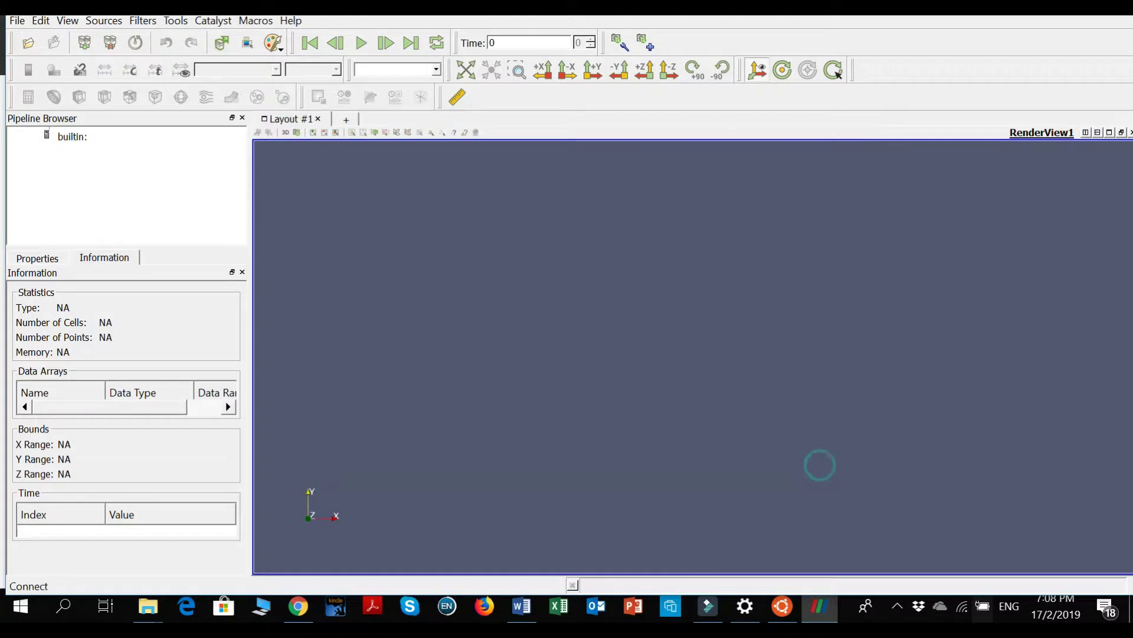
pyautogui.click(21, 45)
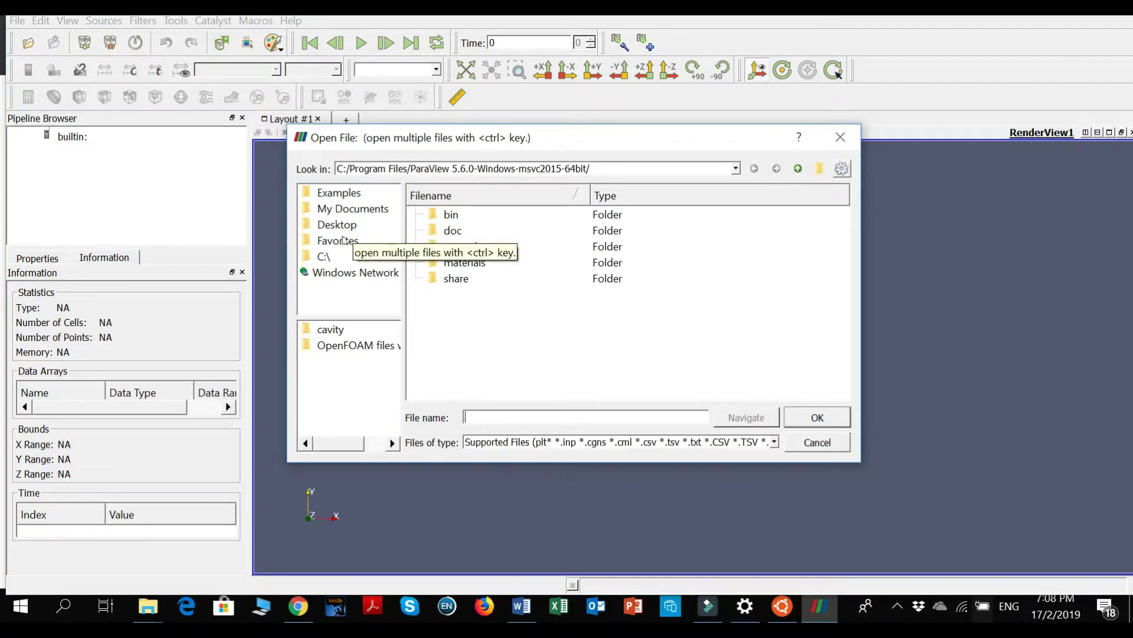
pyautogui.click(827, 148)
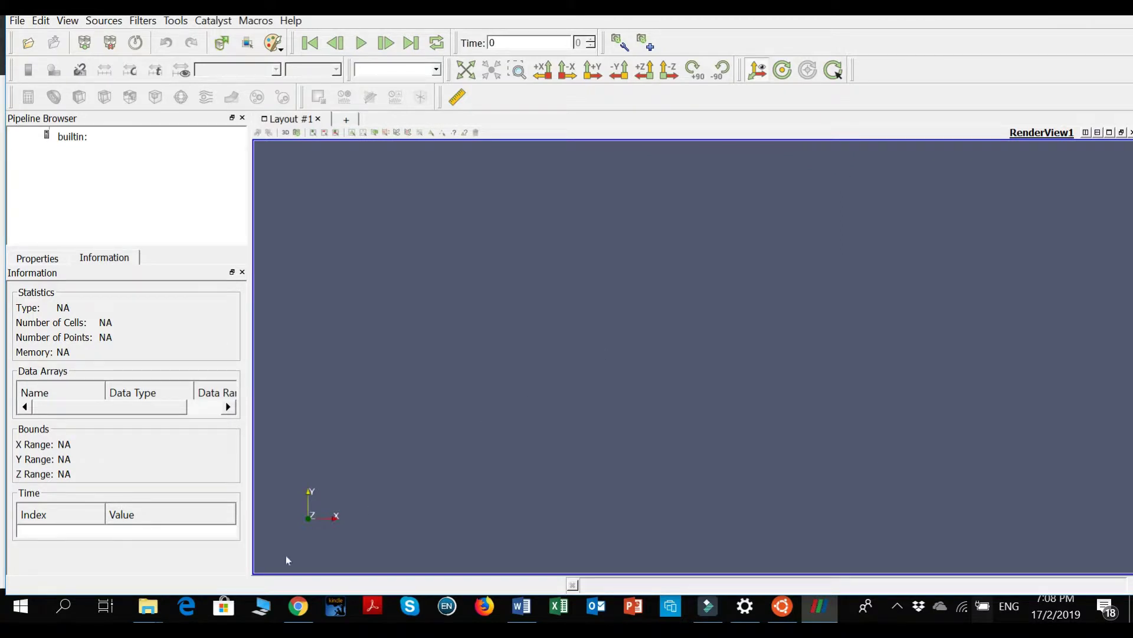
# Step: Close the Desktop Explorer window and open the Linux home folder shortcut instead
pyautogui.rightClick(298, 606)
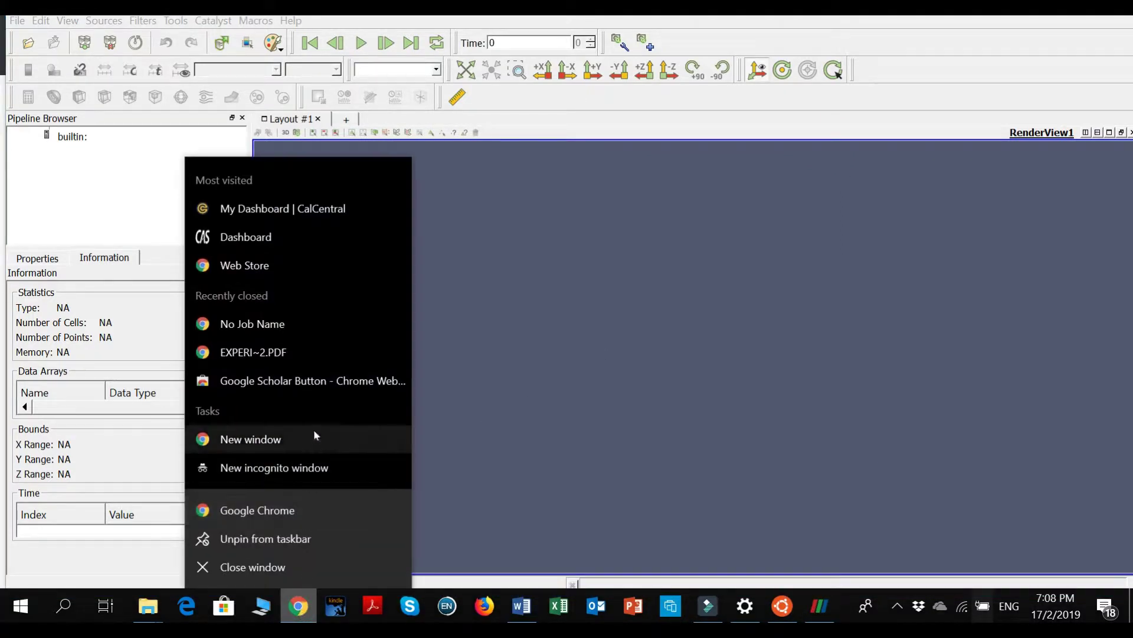
pyautogui.click(258, 510)
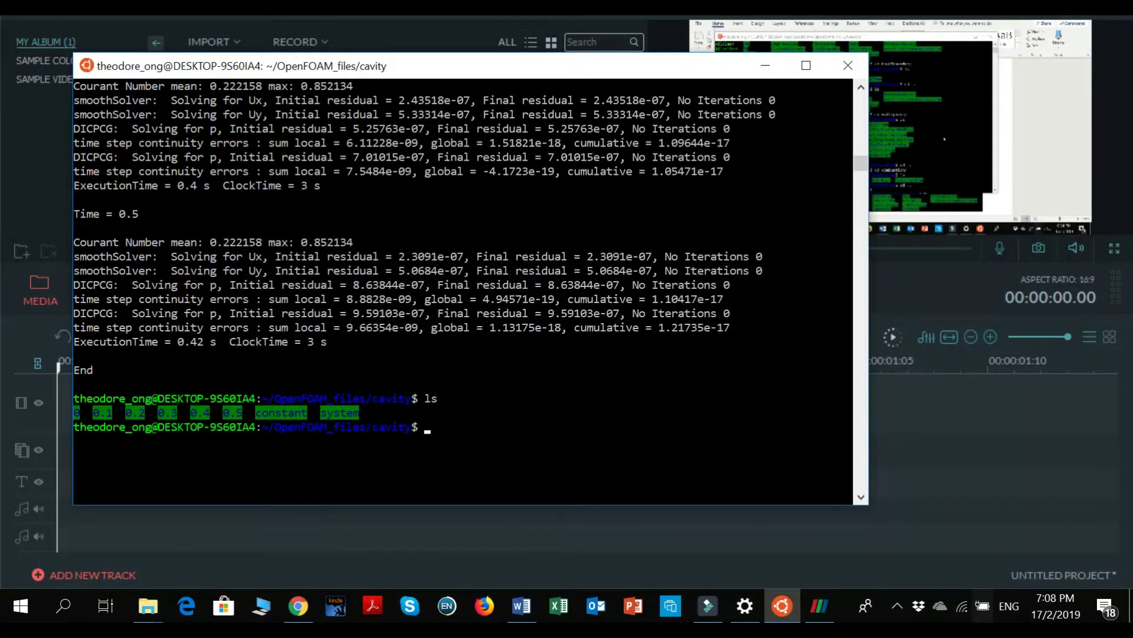
pyautogui.click(765, 66)
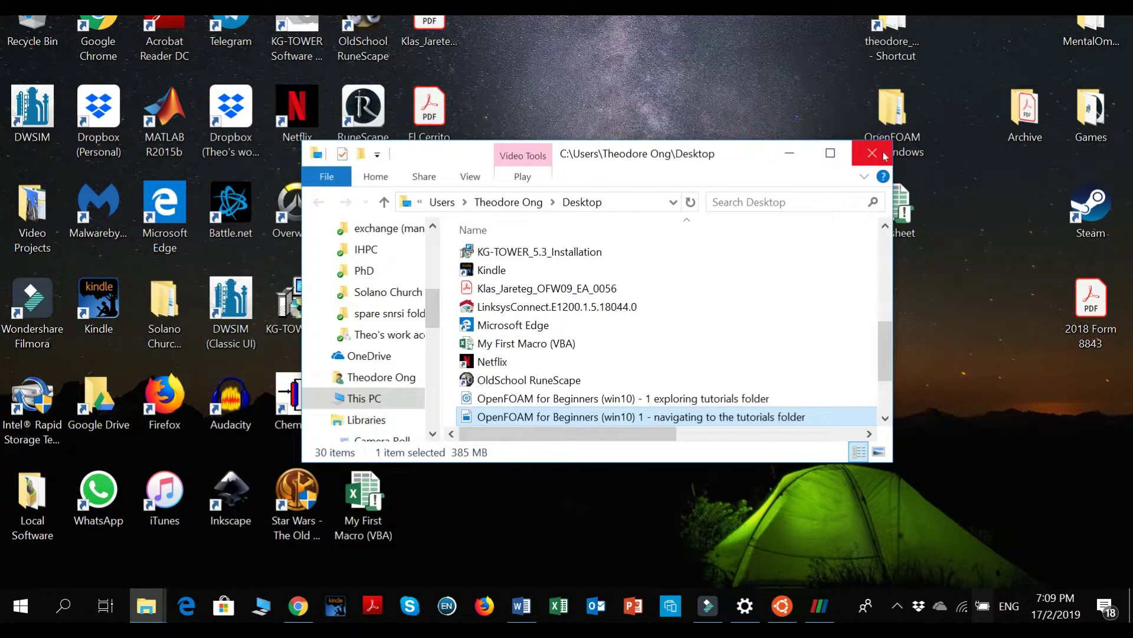
pyautogui.click(885, 155)
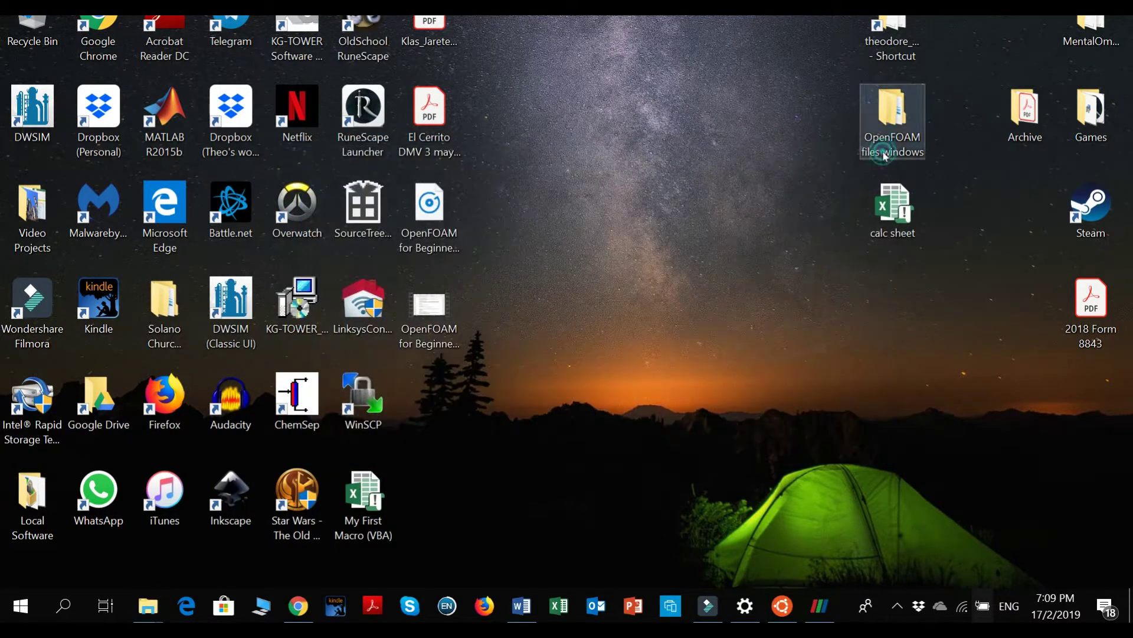
pyautogui.doubleClick(897, 42)
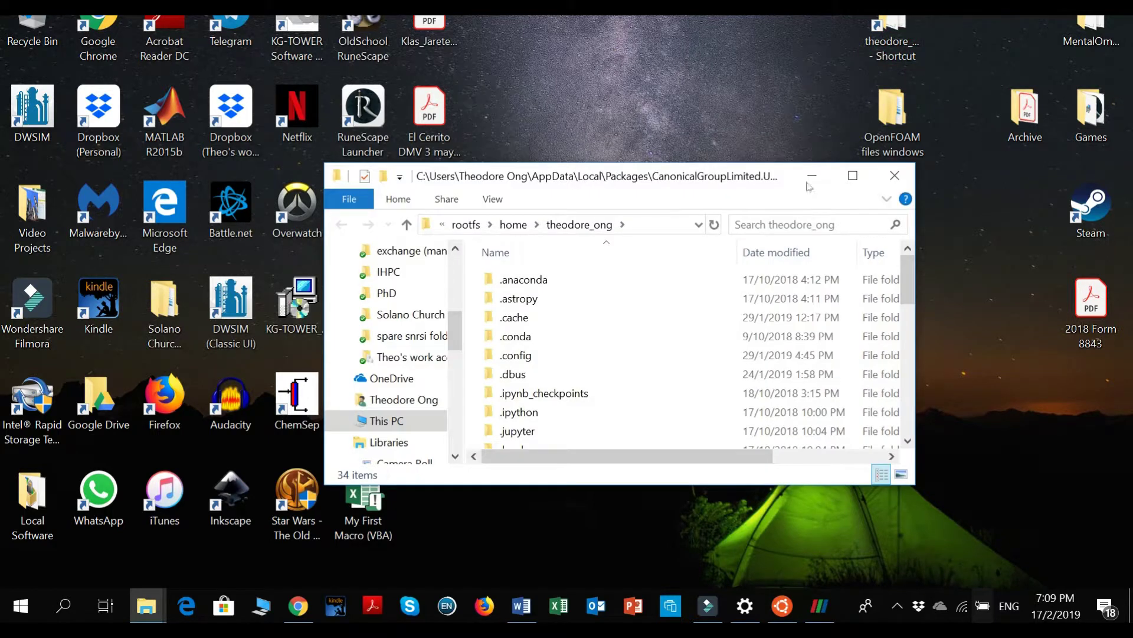
pyautogui.click(810, 183)
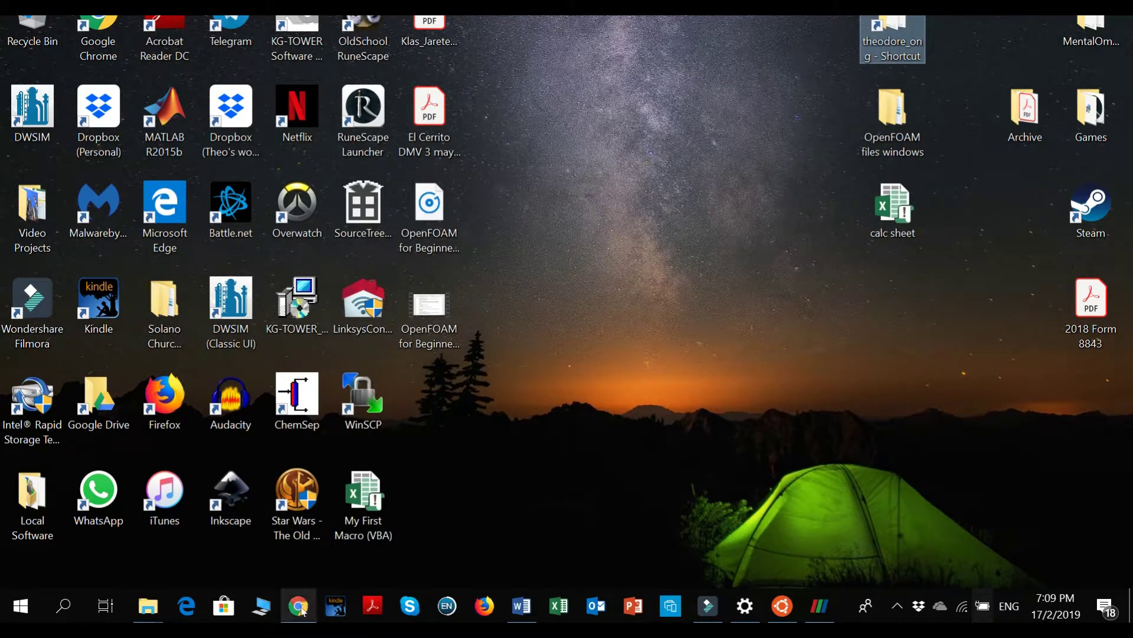
# Step: Maximize the rootfs home folder window and select the folders nndc_hdf5 to python3_playfiles
pyautogui.moveTo(148, 605)
pyautogui.click(655, 498)
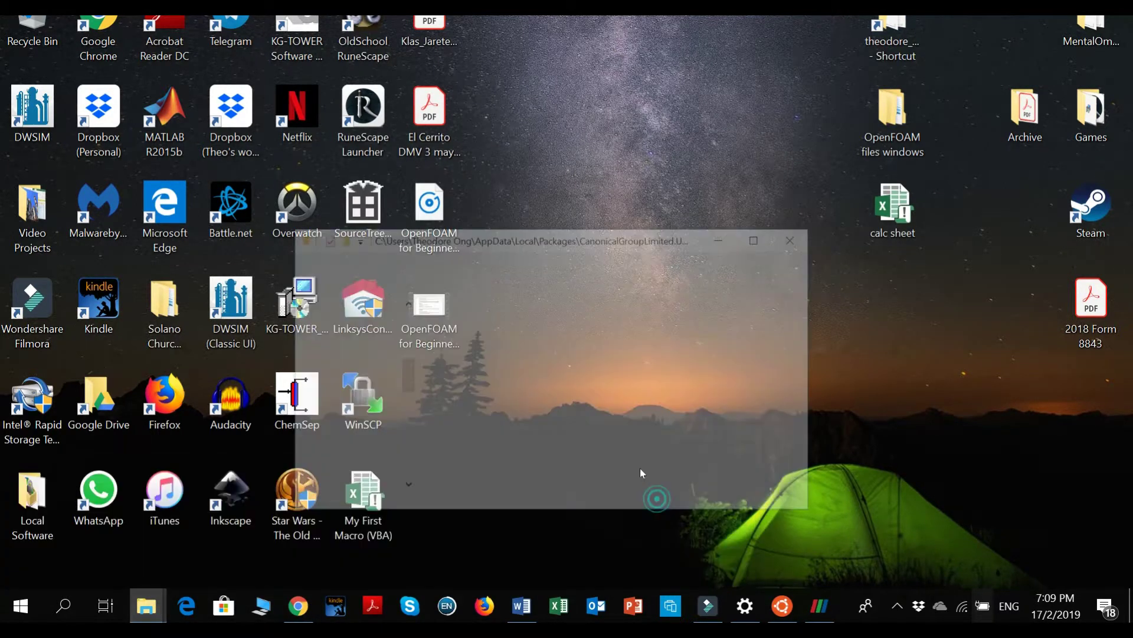
pyautogui.doubleClick(693, 176)
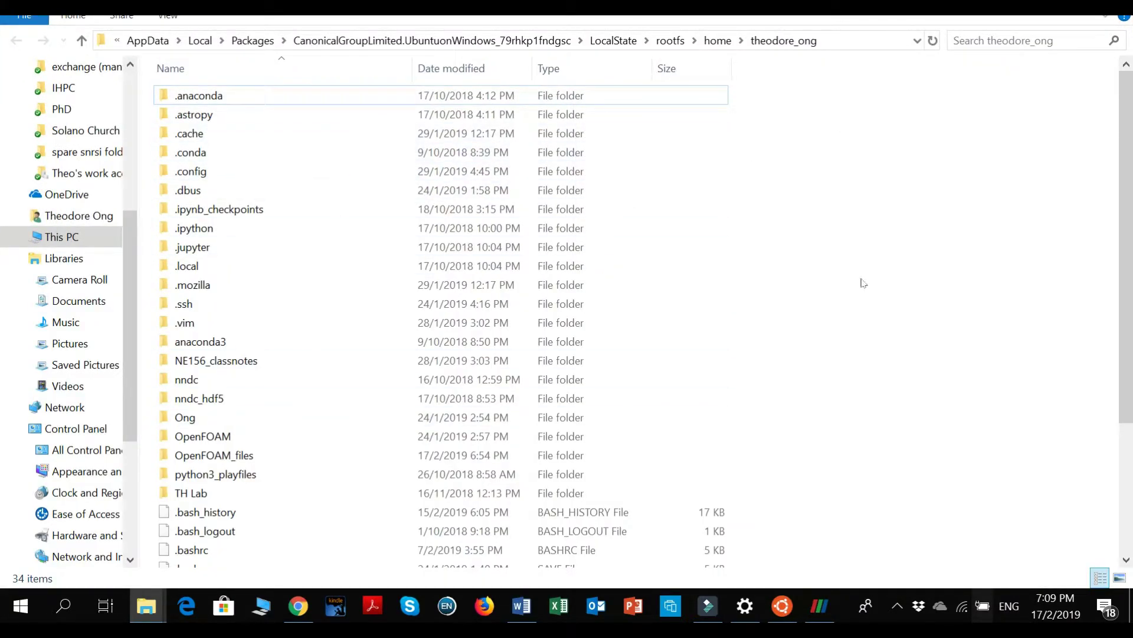
pyautogui.moveTo(738, 505); pyautogui.dragTo(157, 407)
pyautogui.click(838, 375)
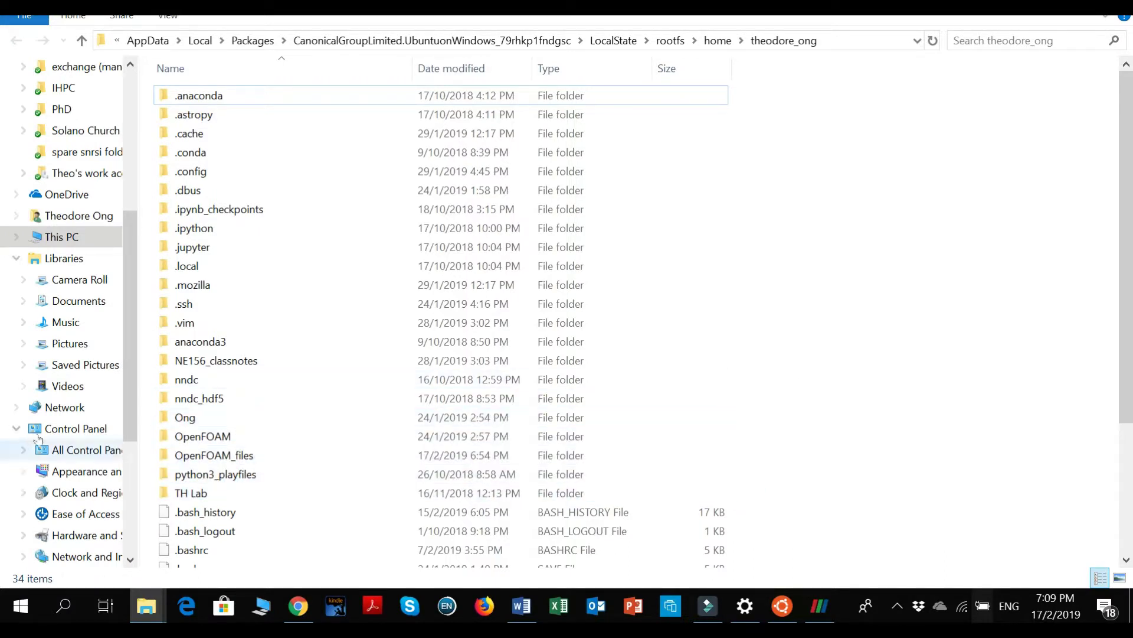
pyautogui.moveTo(770, 476); pyautogui.dragTo(250, 403)
pyautogui.click(783, 606)
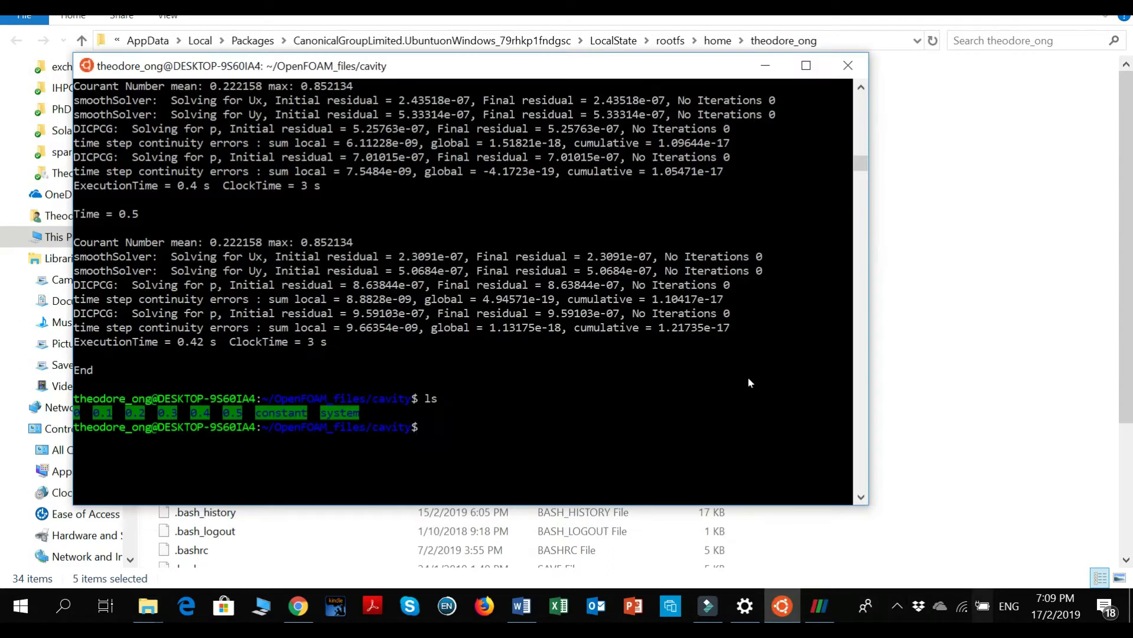
# Step: Return the terminal to the home directory with cd, list it with ls, and bring File Explorer forward
pyautogui.write('cd')
pyautogui.press('Return')
pyautogui.write('ls')
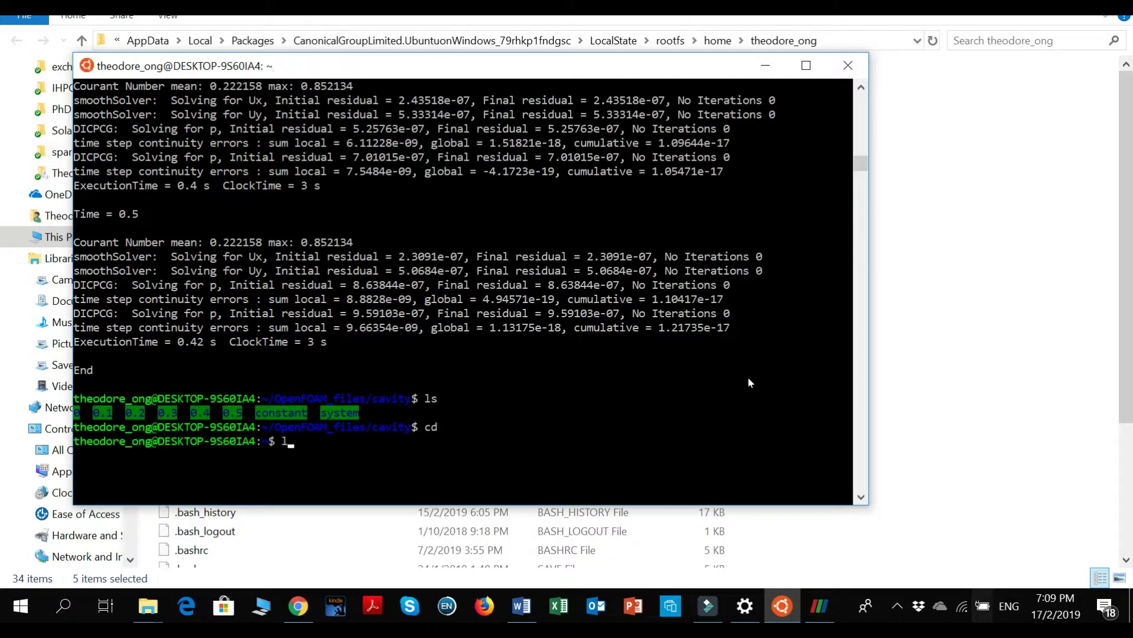
pyautogui.press('Return')
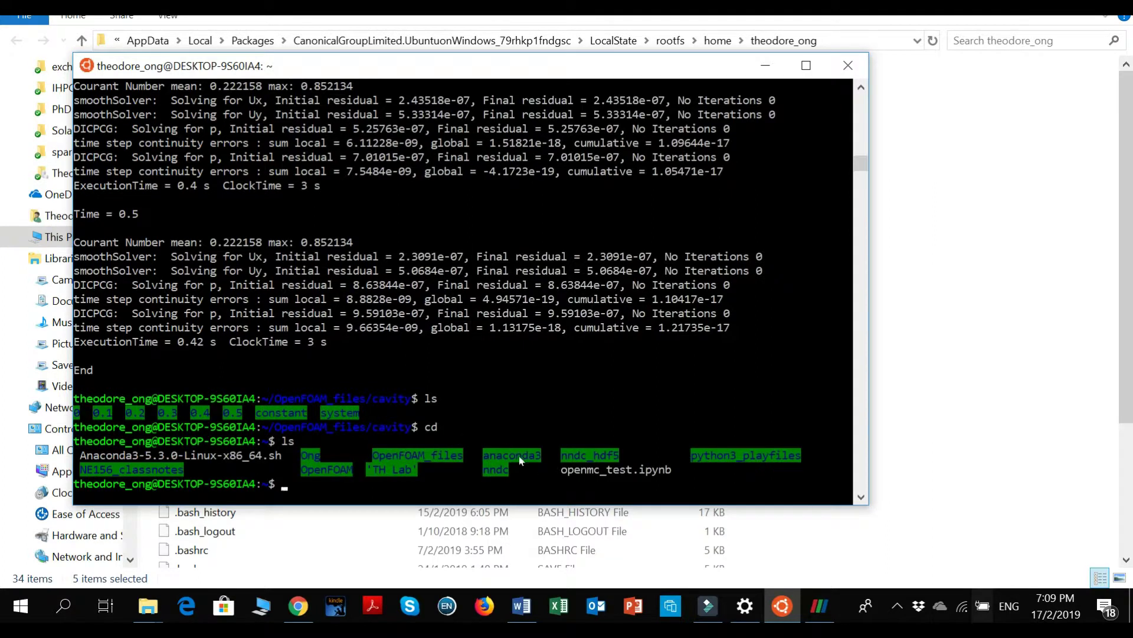
pyautogui.click(945, 434)
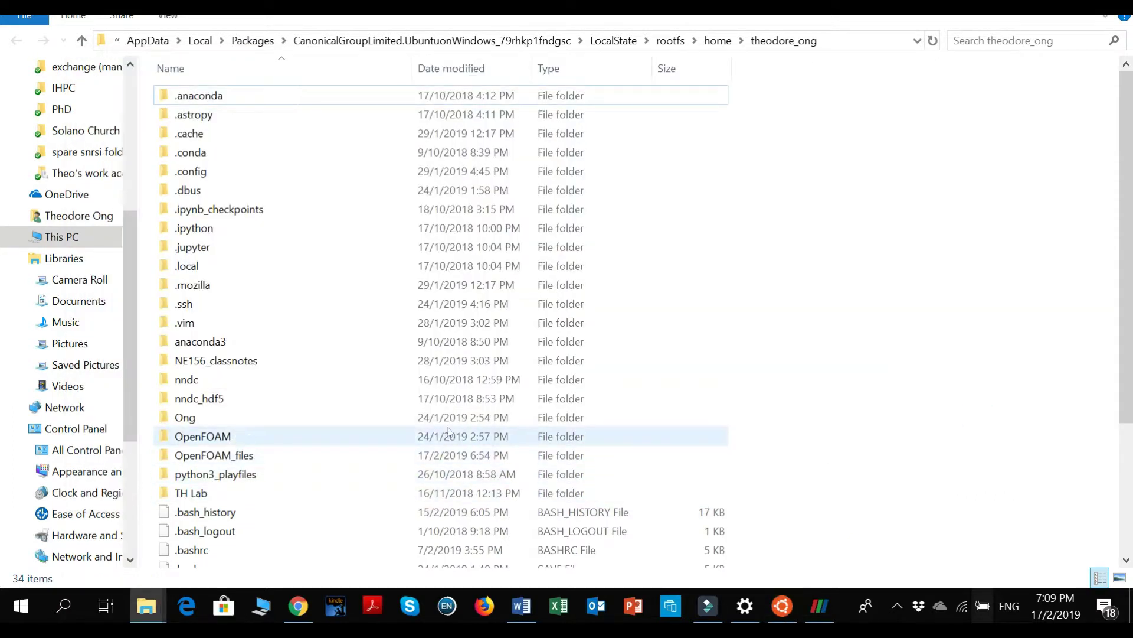
# Step: Use the address-bar breadcrumb to reach the Windows AppData folder listing Local, LocalLow and Roaming
pyautogui.click(248, 455)
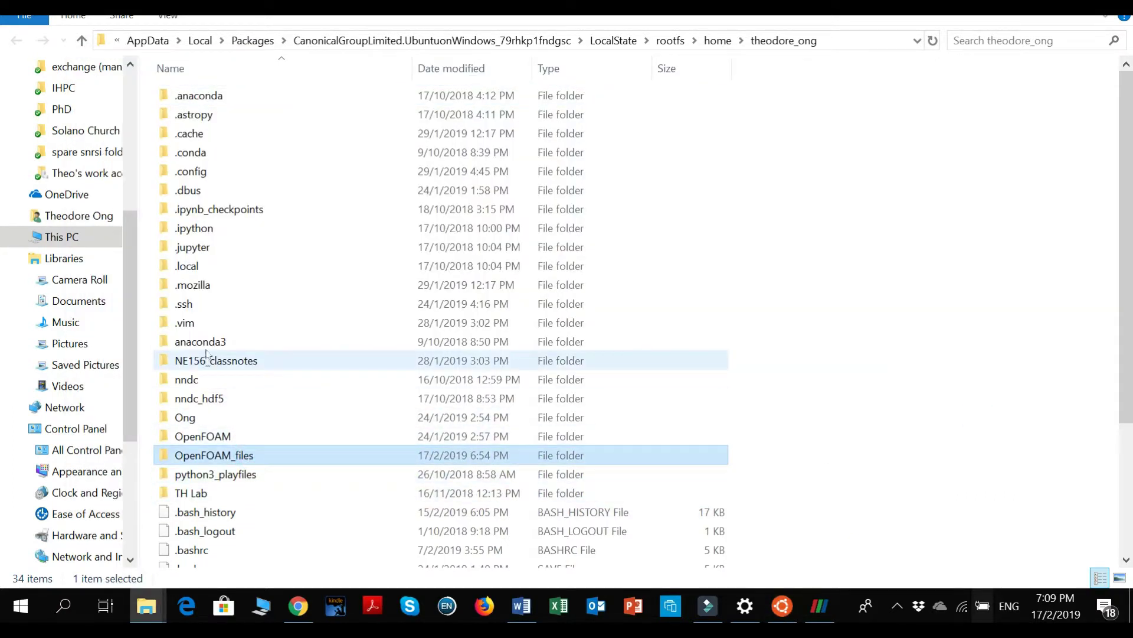
pyautogui.click(208, 342)
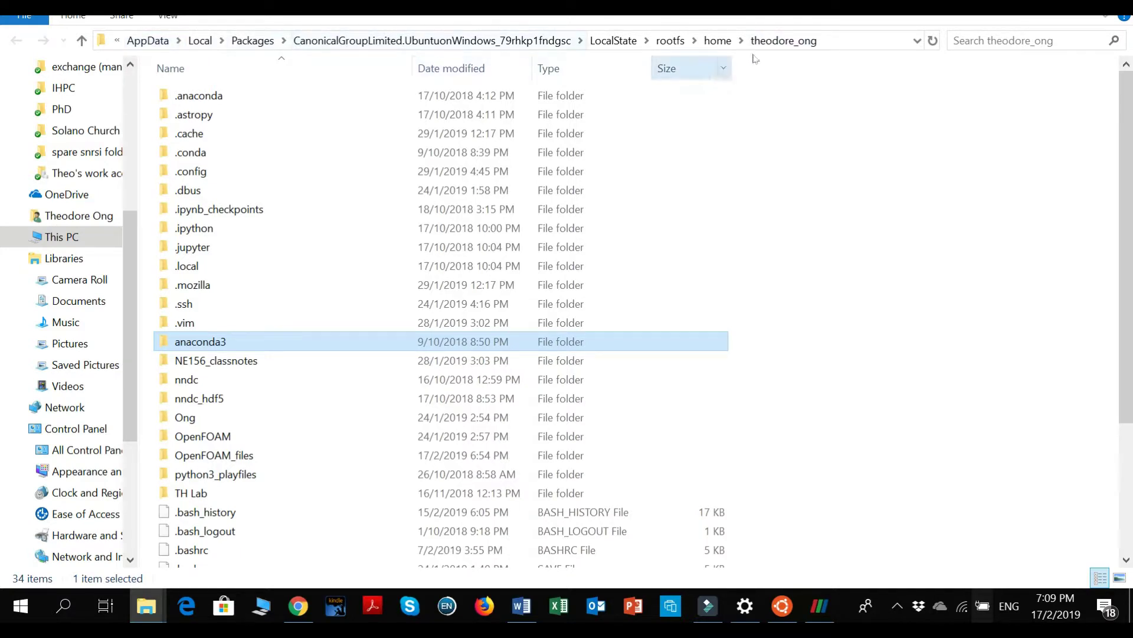
pyautogui.click(117, 41)
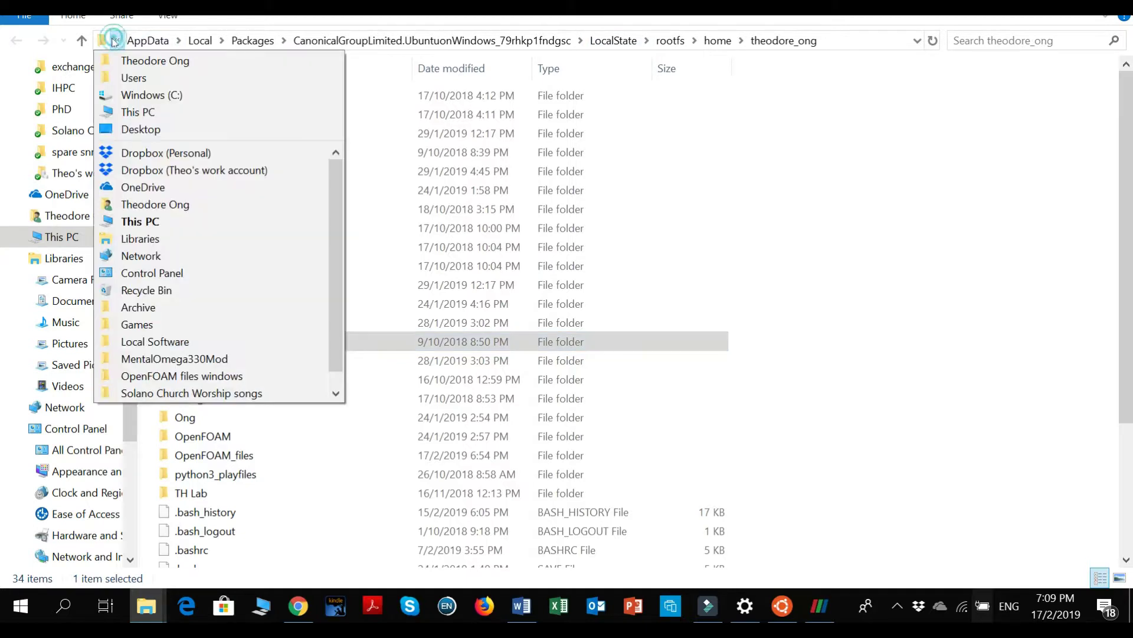
pyautogui.click(178, 41)
pyautogui.click(1017, 189)
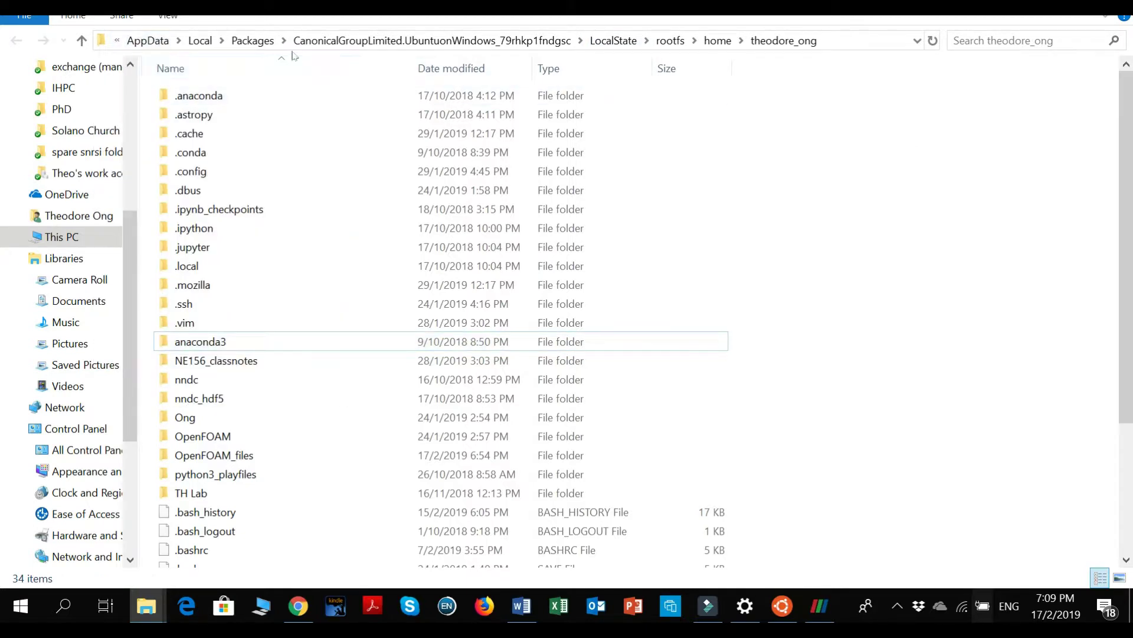
pyautogui.click(148, 41)
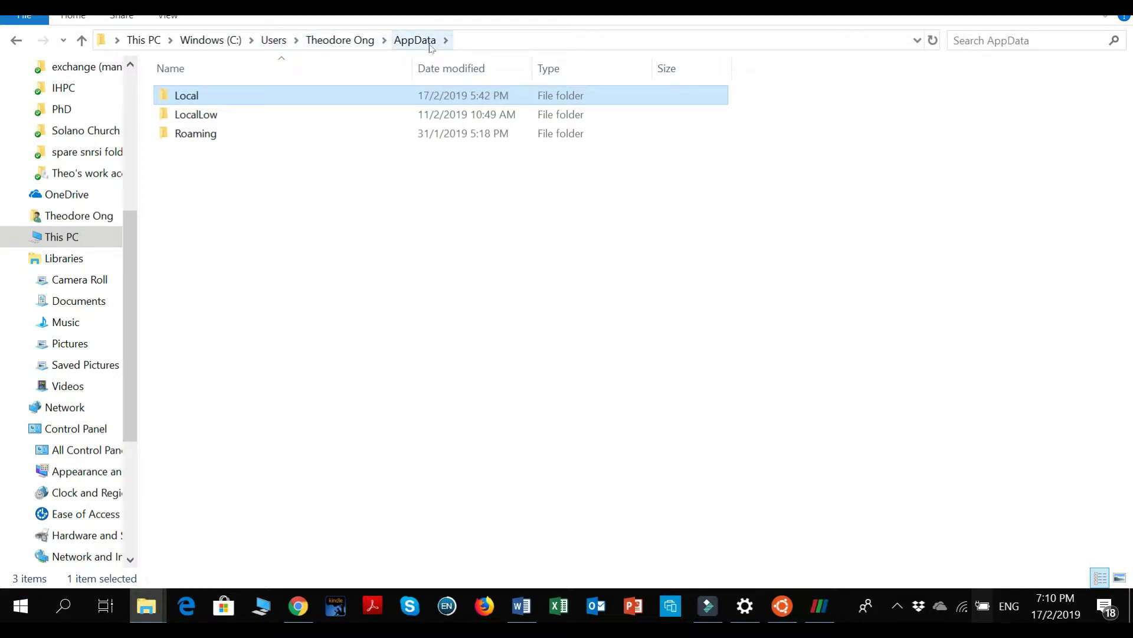
# Step: Go from the C: drive through Users and the profile folder into AppData
pyautogui.click(222, 40)
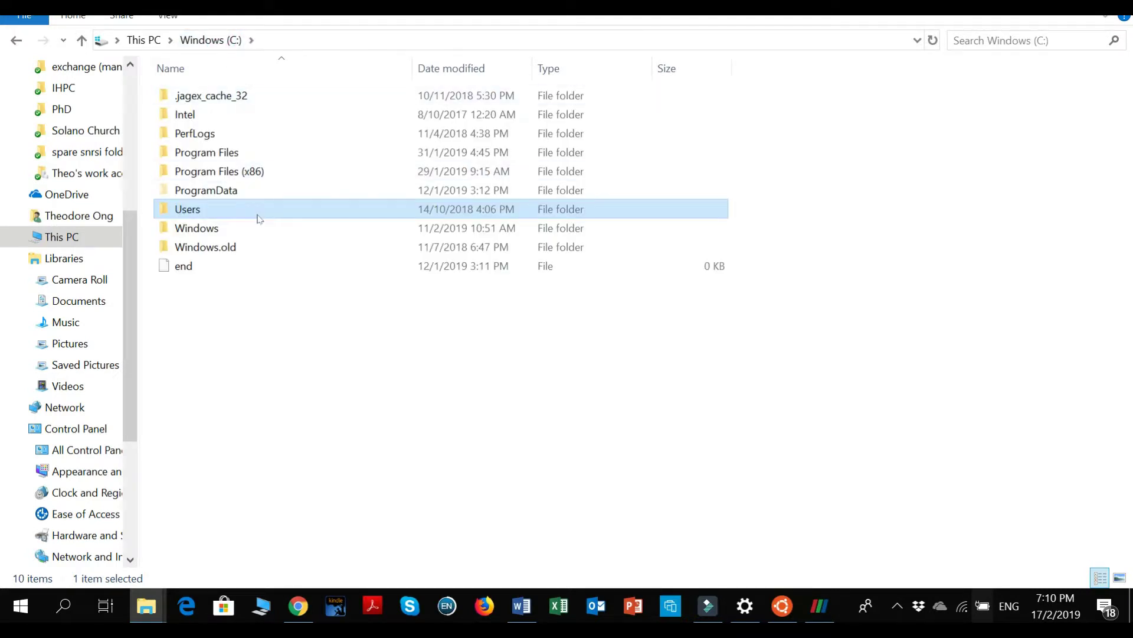
pyautogui.doubleClick(255, 214)
pyautogui.click(243, 132)
pyautogui.doubleClick(244, 133)
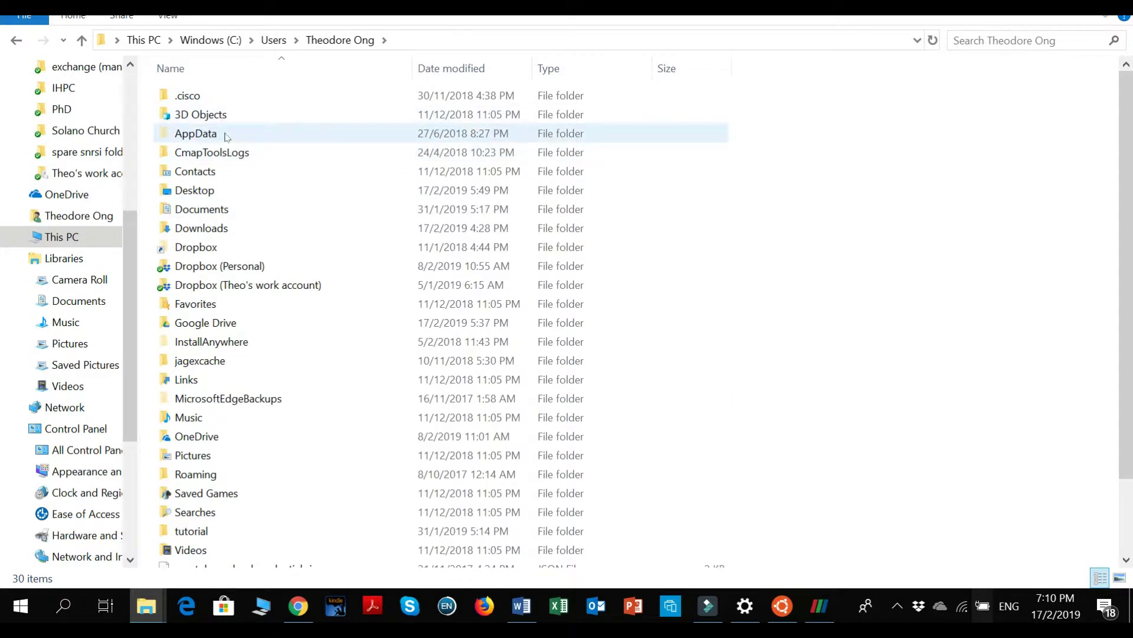
pyautogui.doubleClick(226, 135)
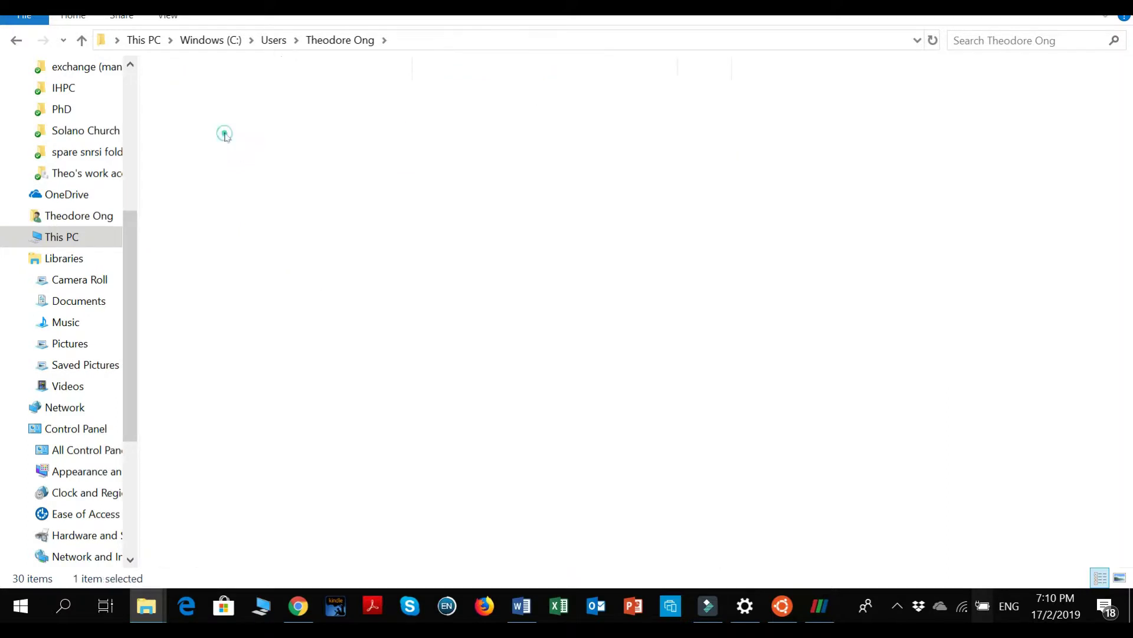
# Step: Back in the profile folder, check AppData's Properties, close them, and reopen AppData
pyautogui.click(340, 40)
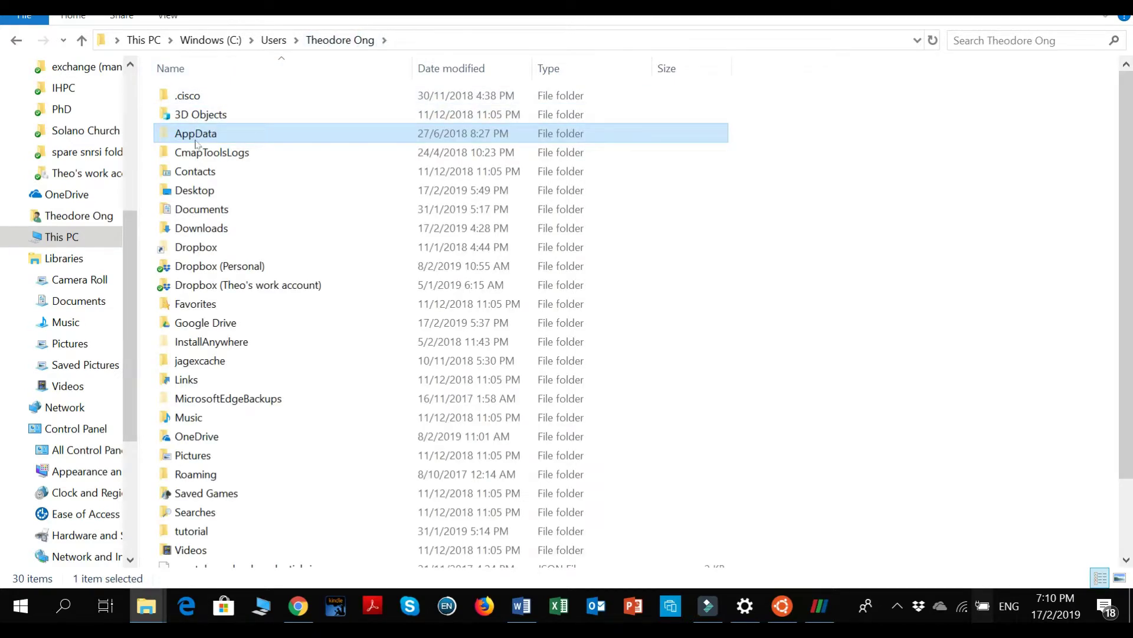
pyautogui.rightClick(196, 144)
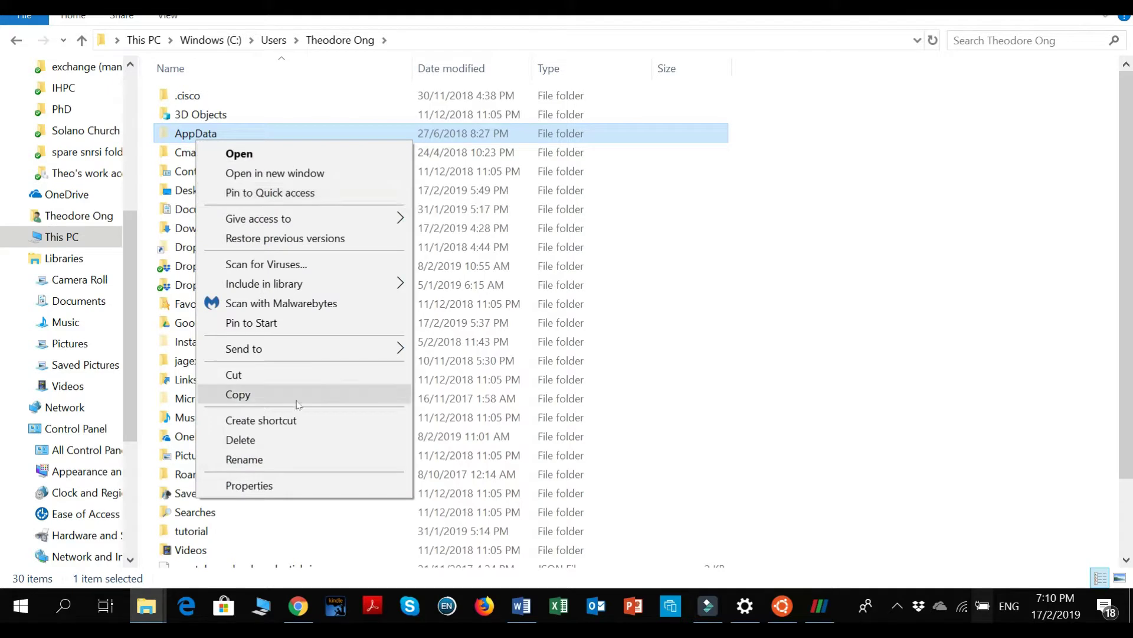
pyautogui.click(292, 486)
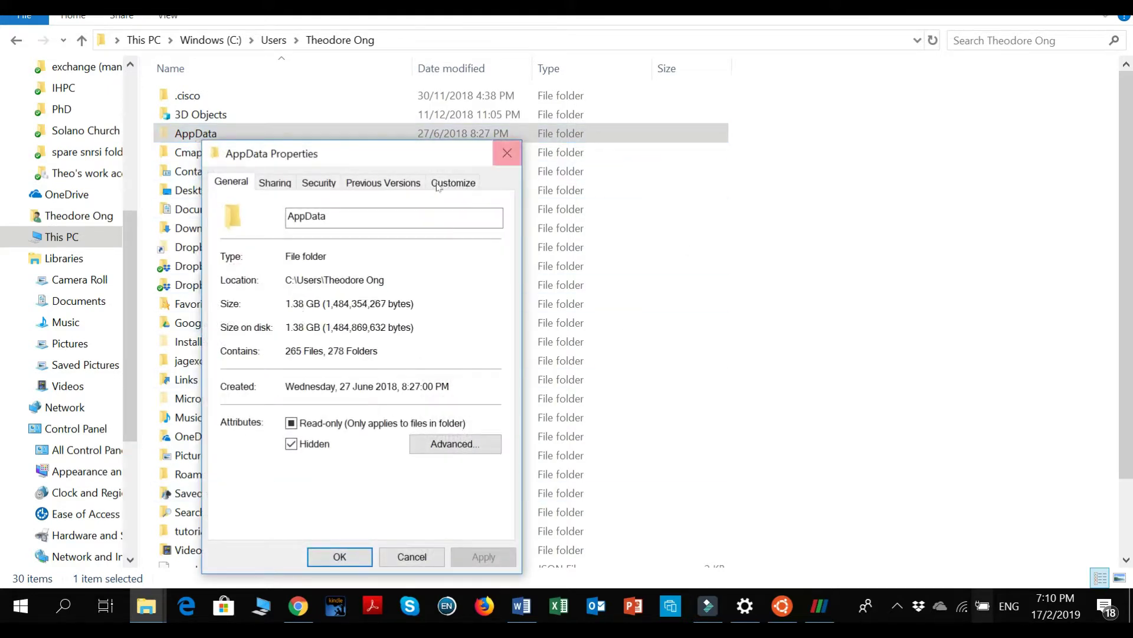
pyautogui.click(507, 153)
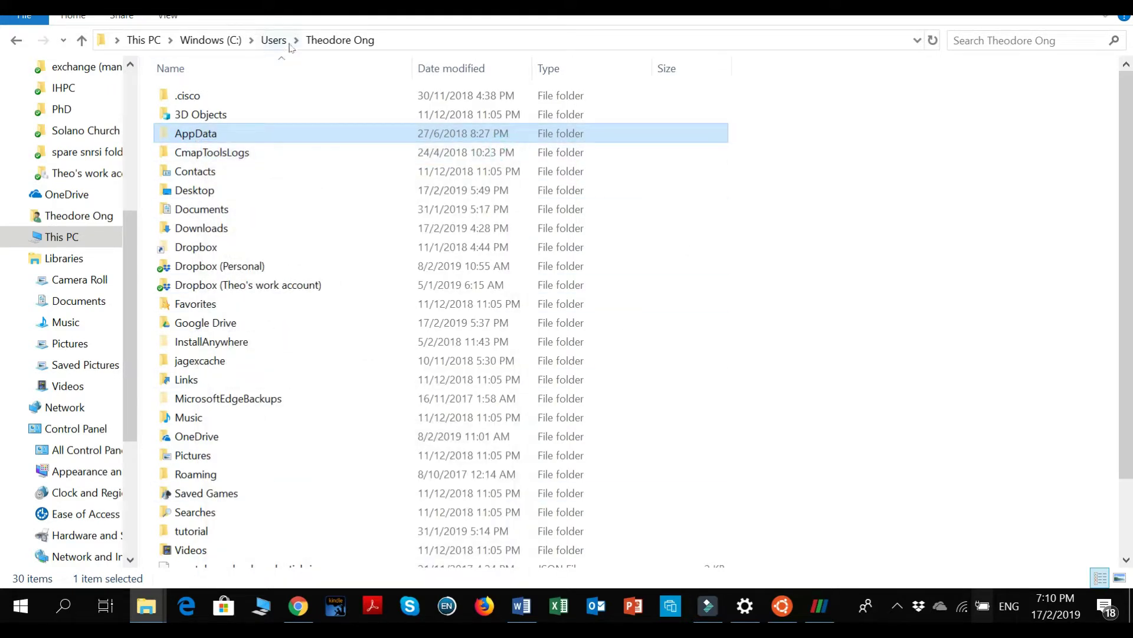
pyautogui.doubleClick(378, 138)
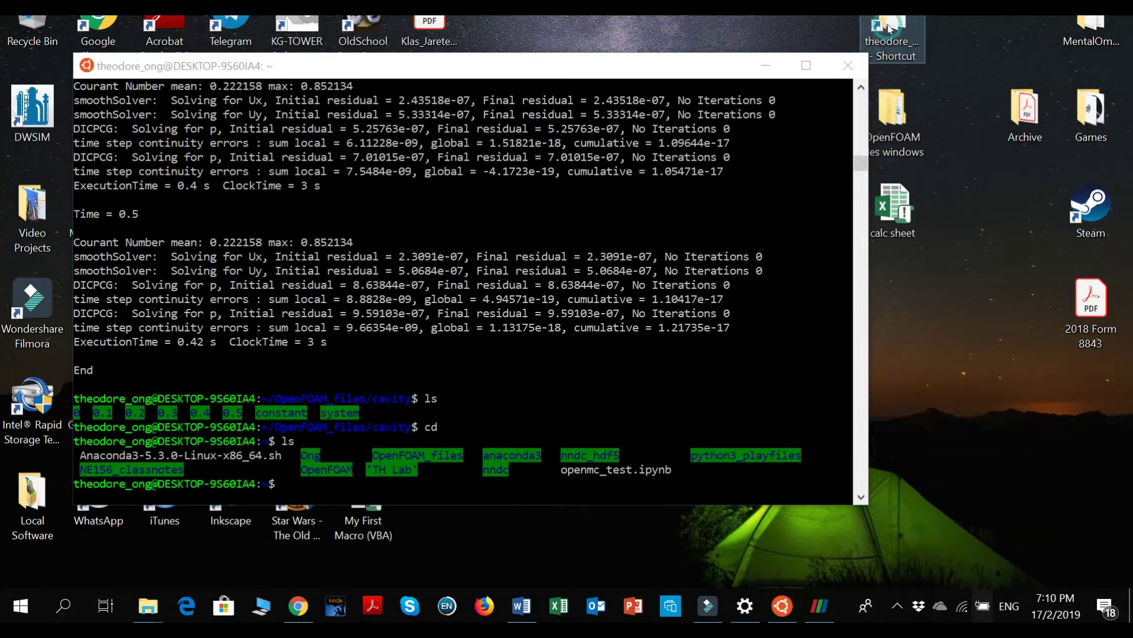
# Step: Open the Linux home folder in a second maximized window, then browse AppData\Local\Packages into the Ubuntu package folder
pyautogui.doubleClick(888, 29)
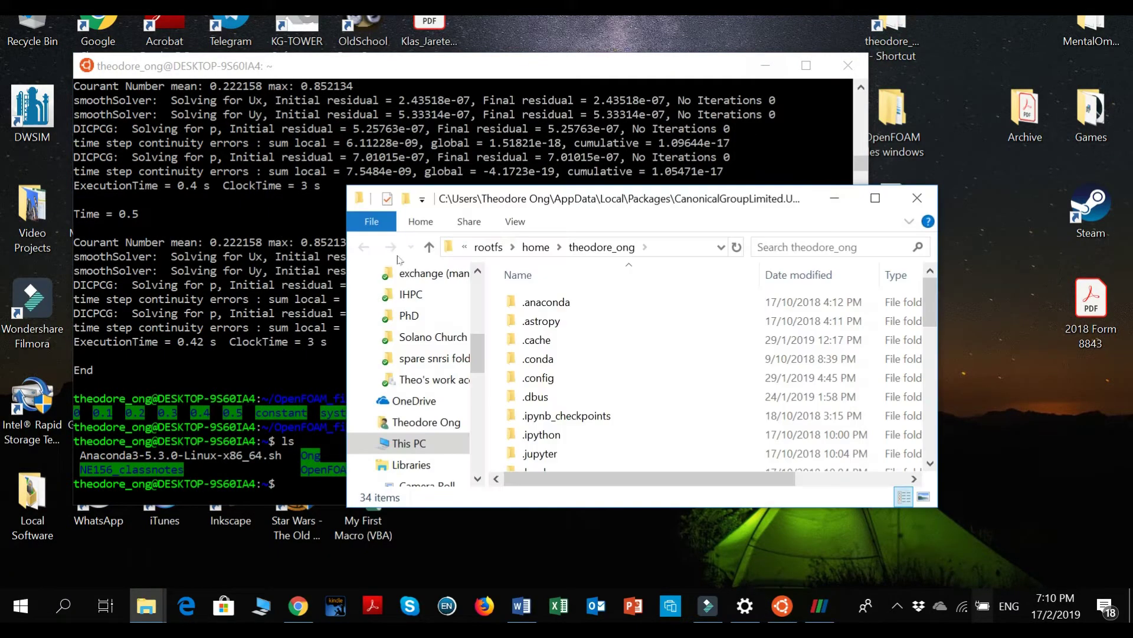
pyautogui.doubleClick(750, 196)
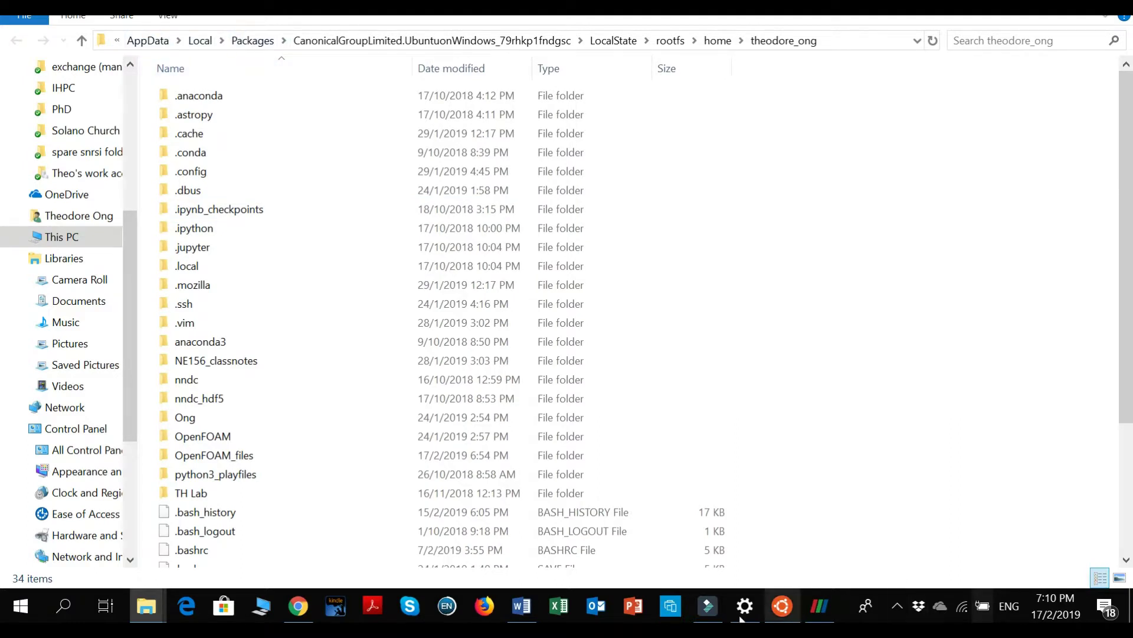
pyautogui.moveTo(145, 608)
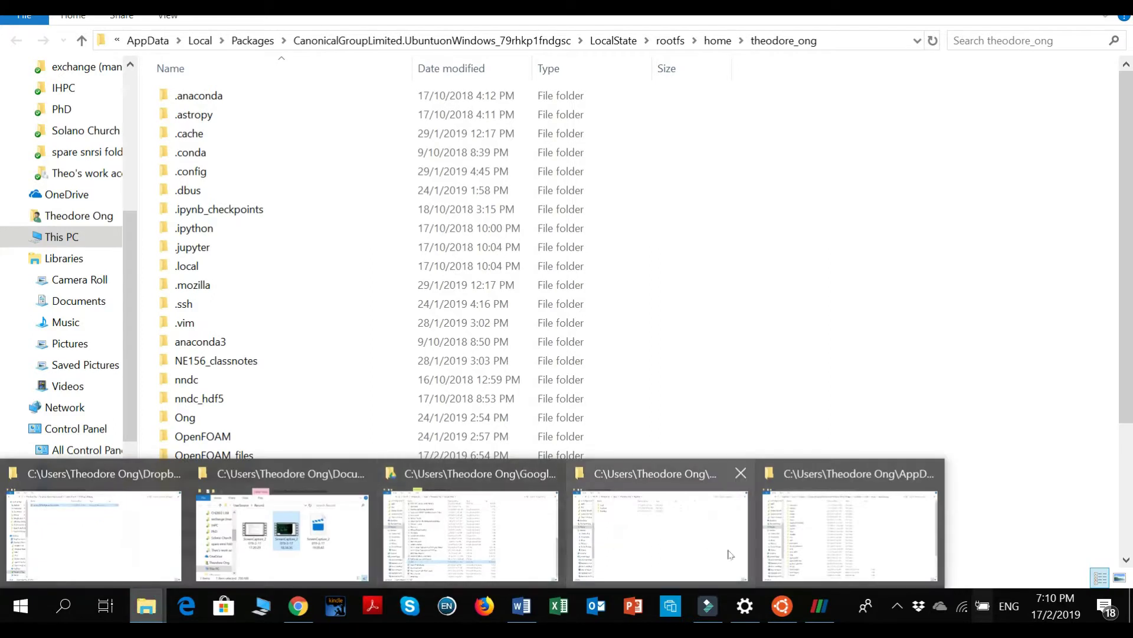
pyautogui.click(619, 556)
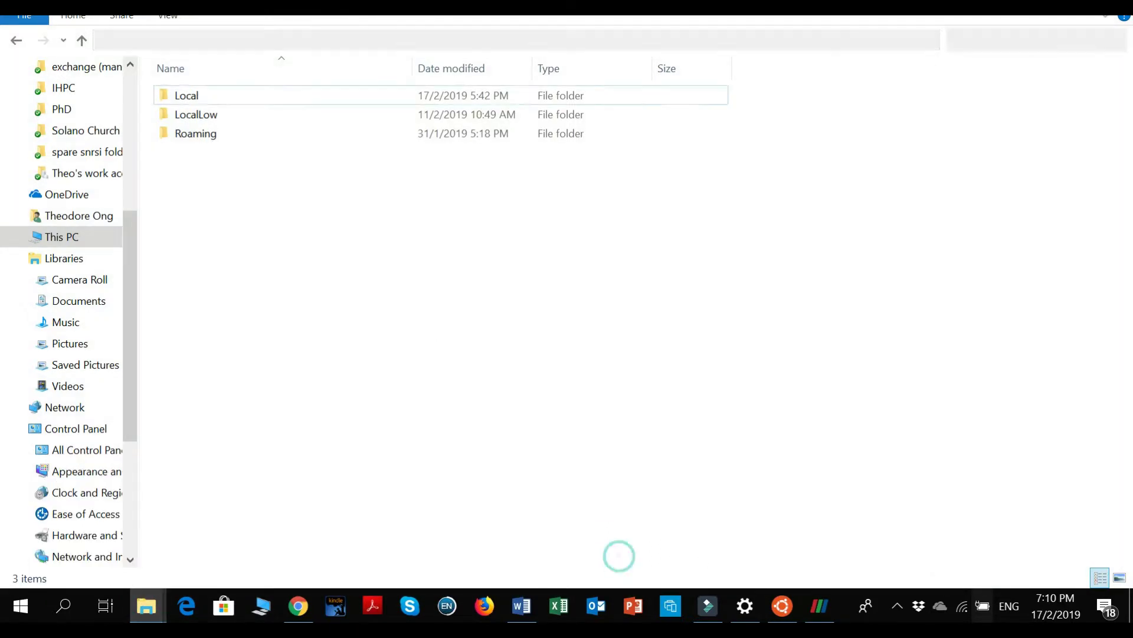
pyautogui.doubleClick(212, 97)
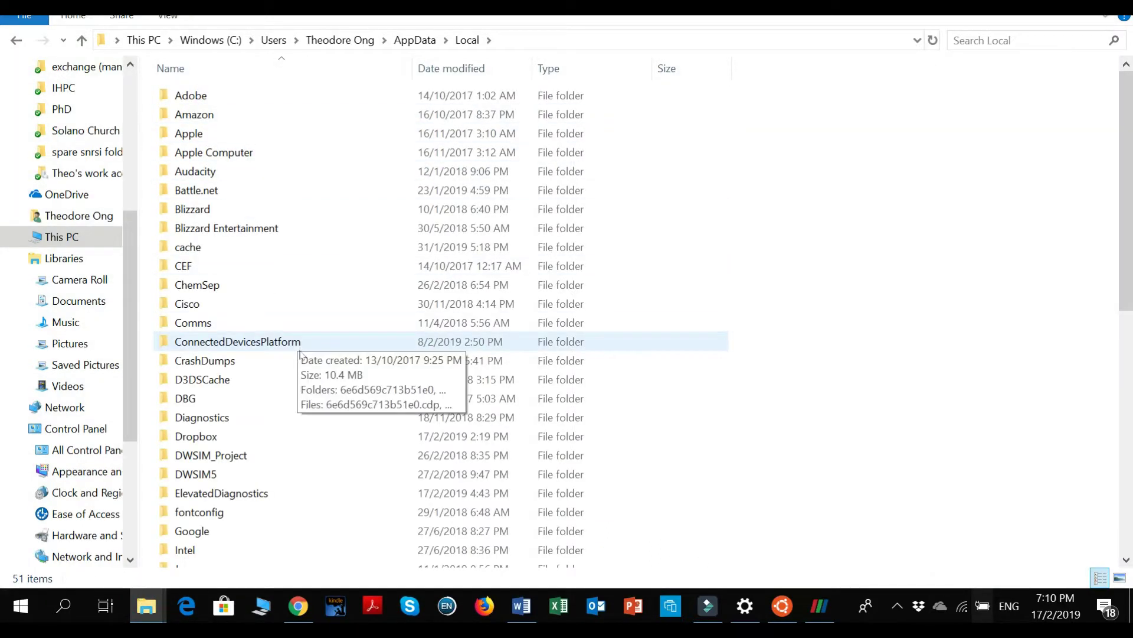
pyautogui.scroll(-7, 291, 378)
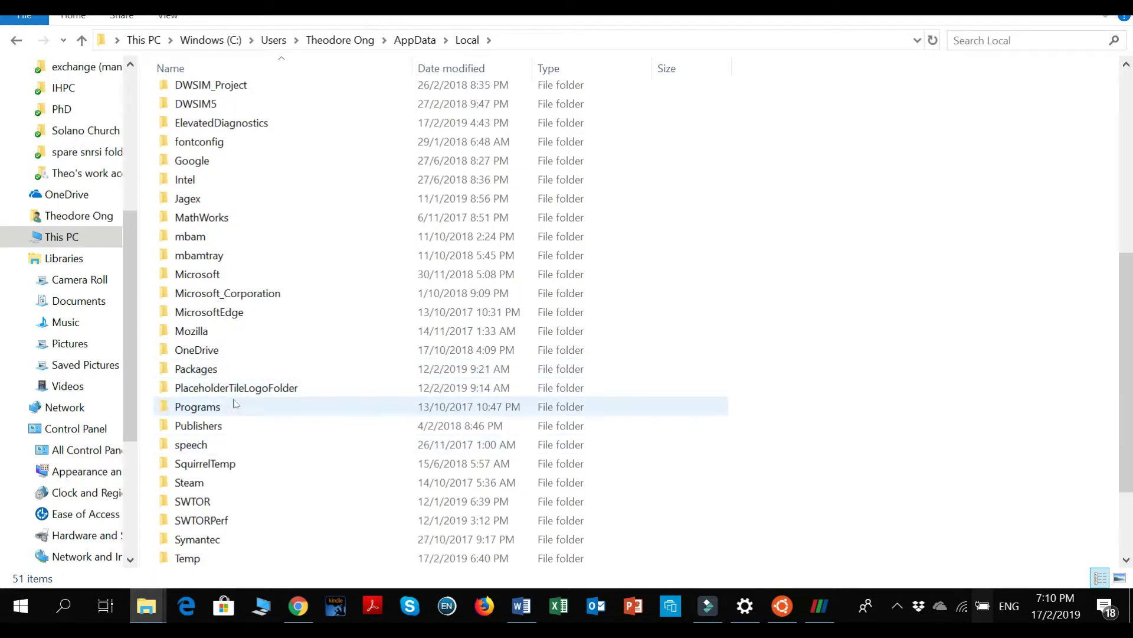
pyautogui.doubleClick(220, 368)
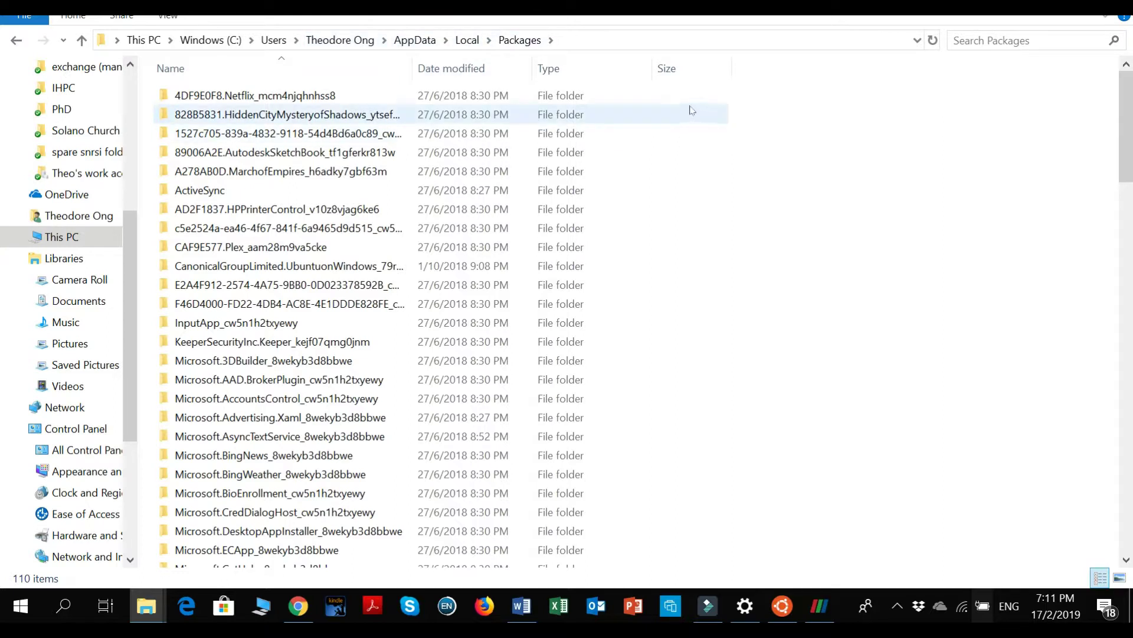
pyautogui.click(226, 271)
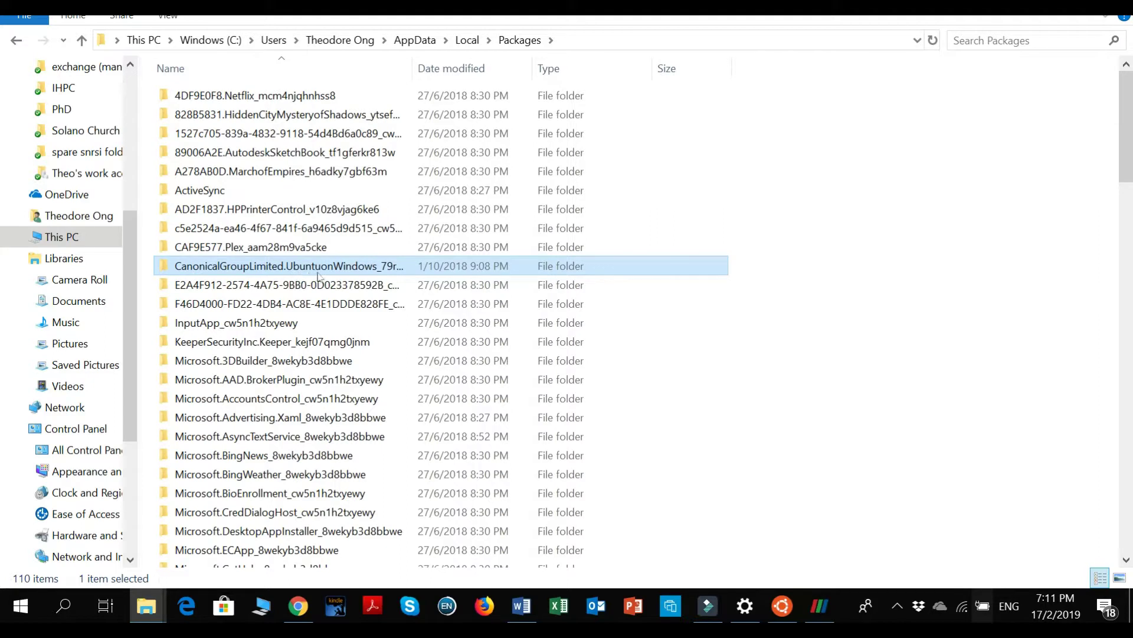
pyautogui.doubleClick(374, 271)
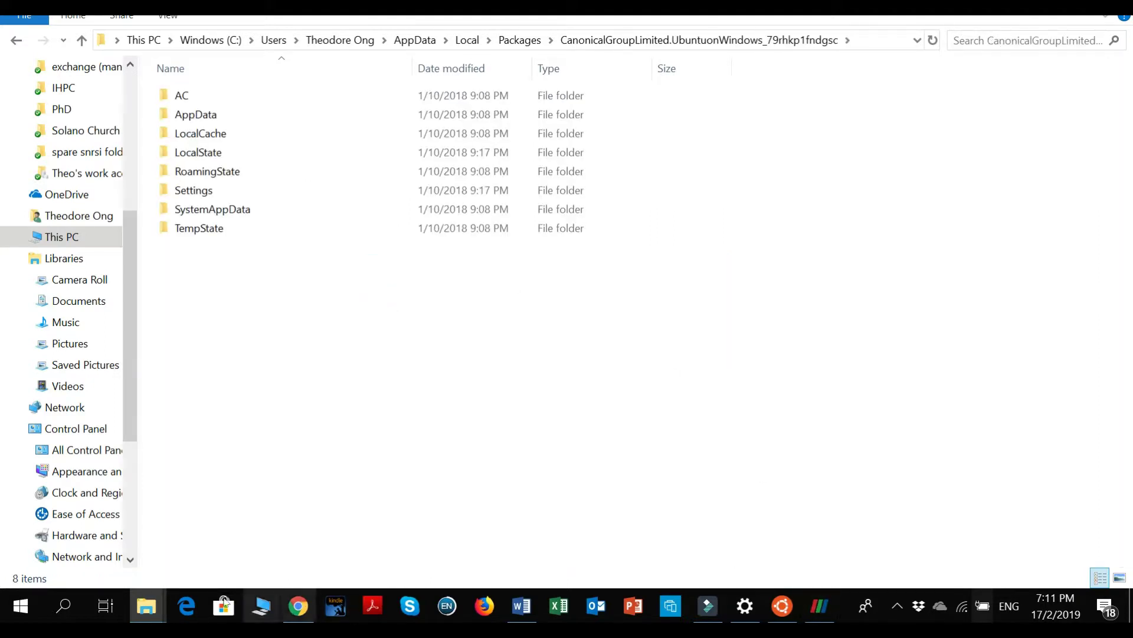
# Step: In the other window, go to the Ubuntu package's LocalState\rootfs folder and briefly select its items
pyautogui.moveTo(159, 614)
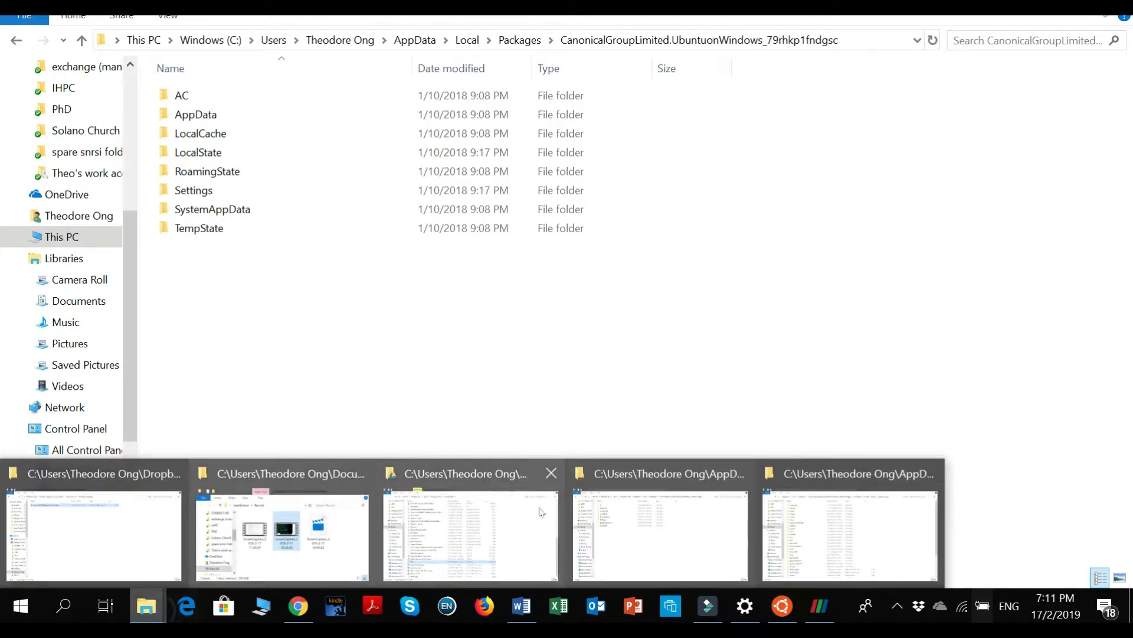
pyautogui.click(806, 516)
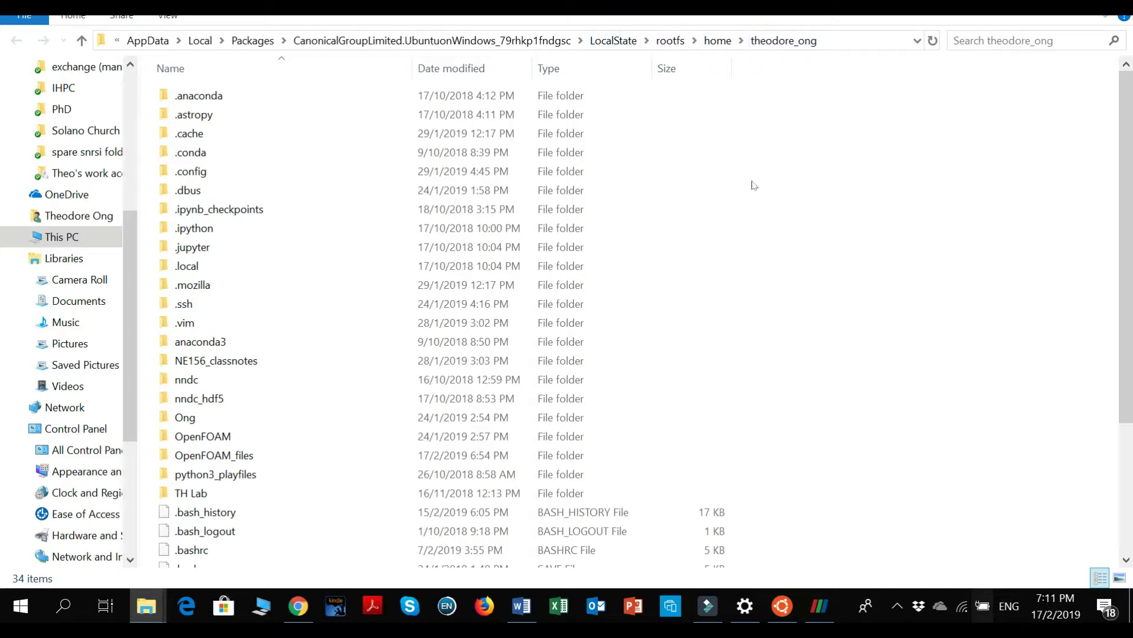
pyautogui.hotkey('alt', 'Left')
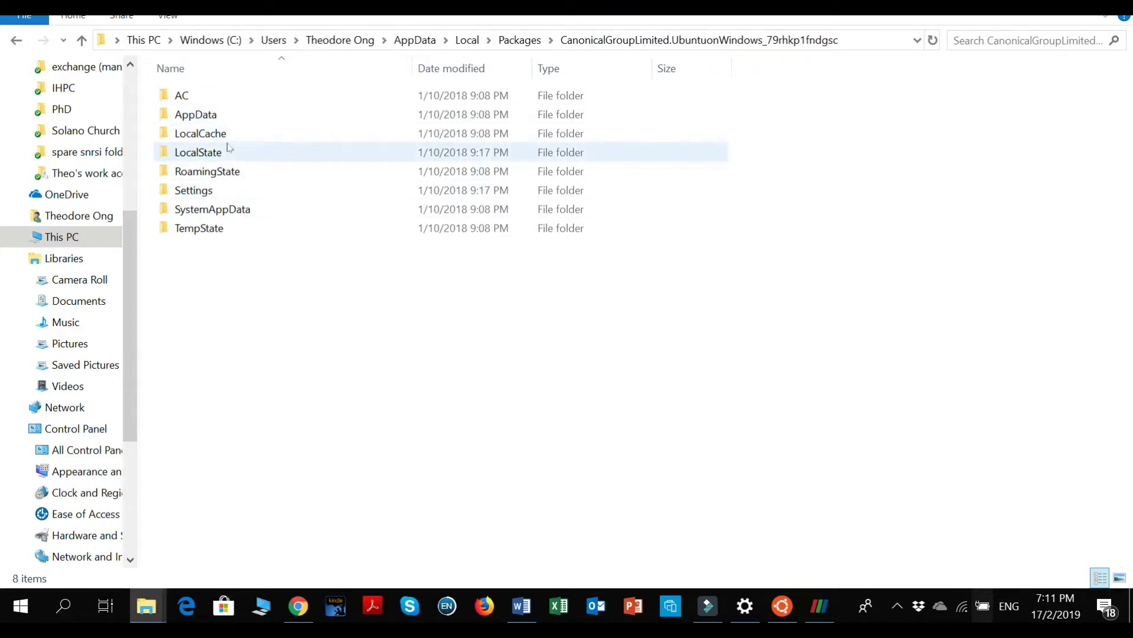
pyautogui.doubleClick(200, 154)
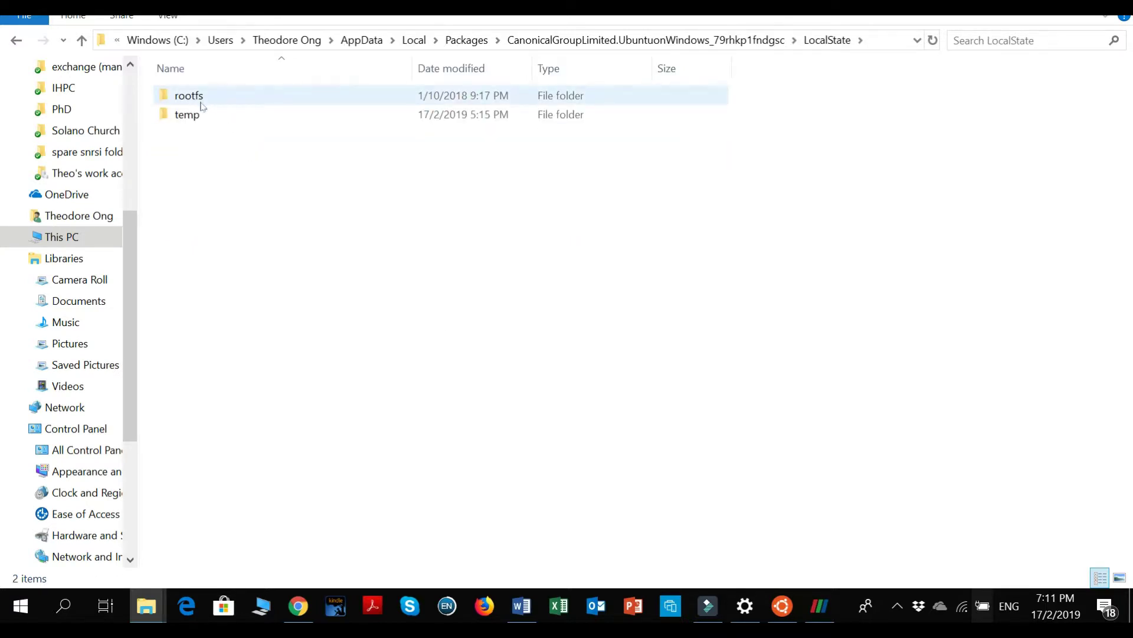
pyautogui.doubleClick(201, 101)
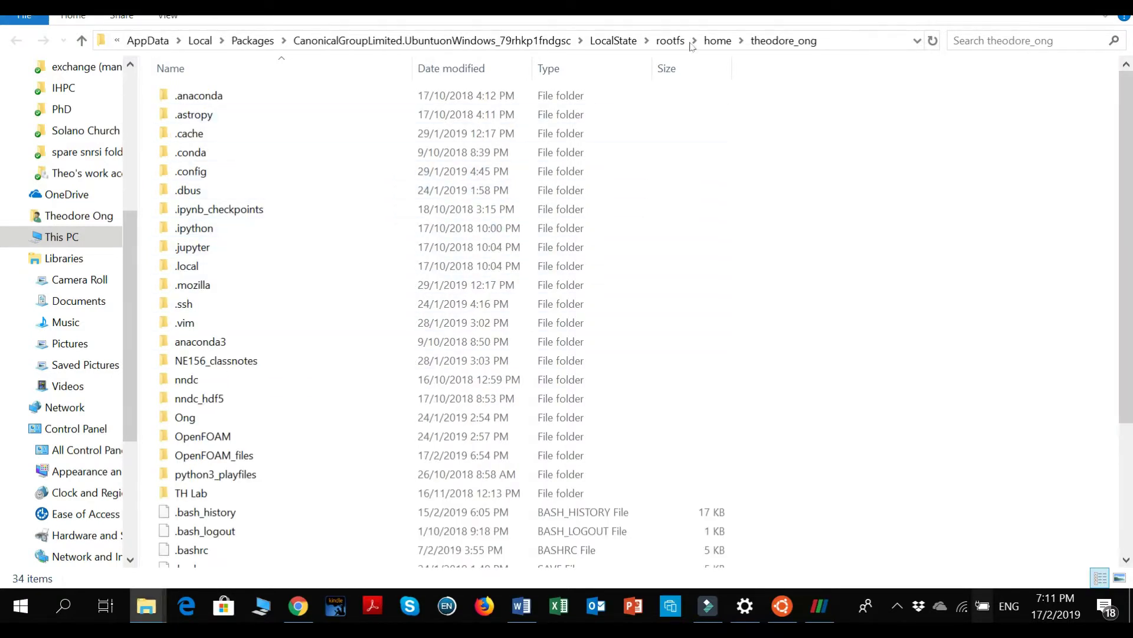
pyautogui.click(670, 40)
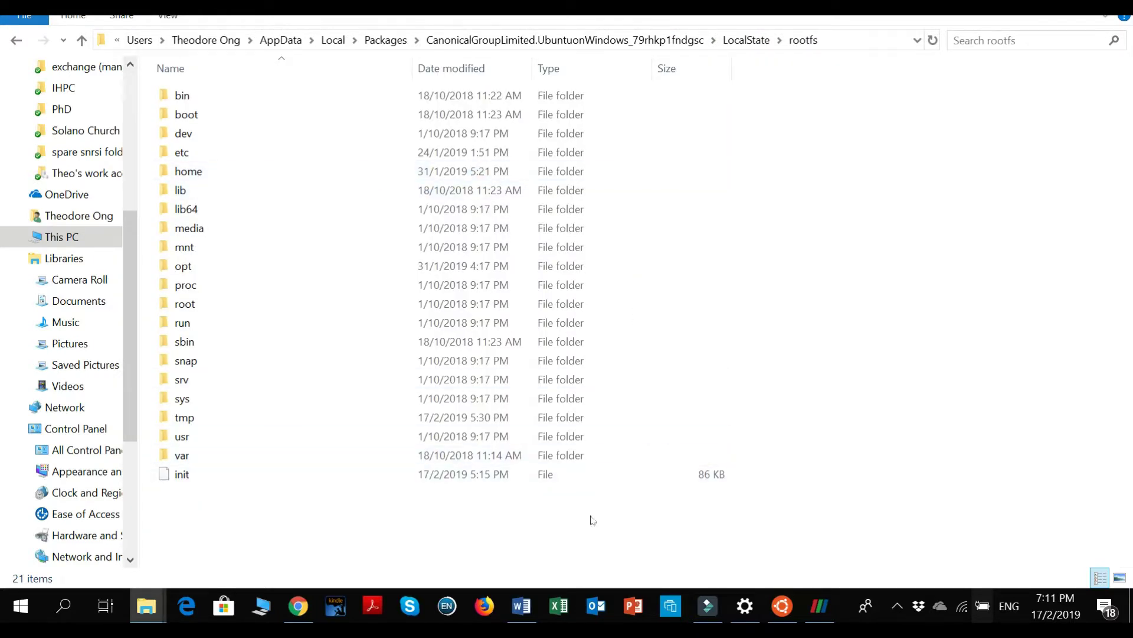
pyautogui.moveTo(516, 523); pyautogui.dragTo(232, 77)
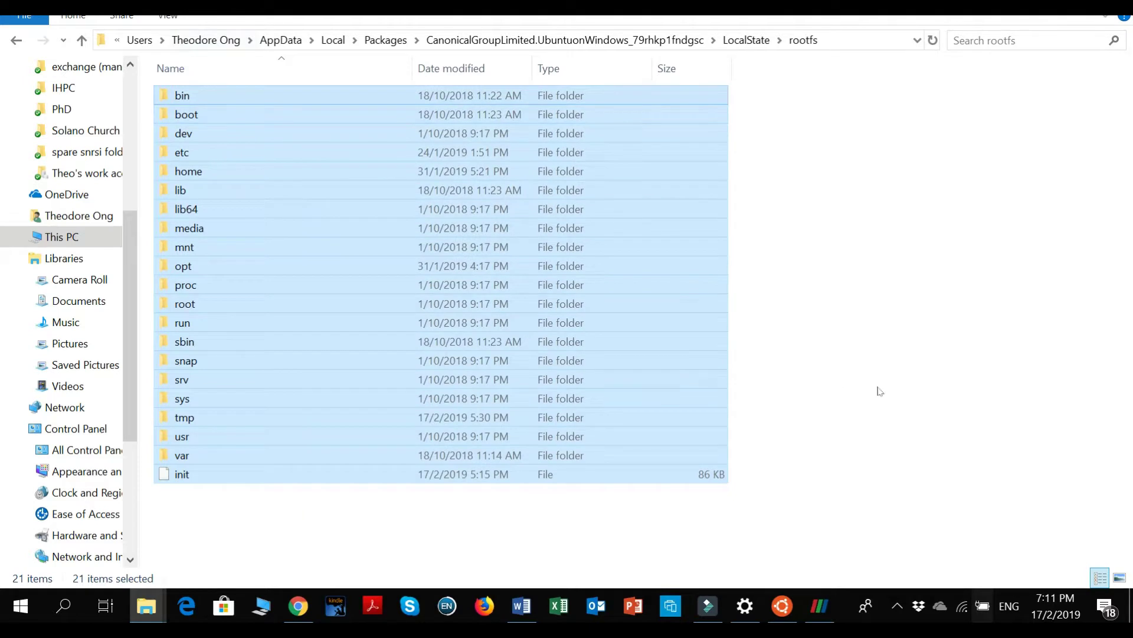
pyautogui.click(904, 377)
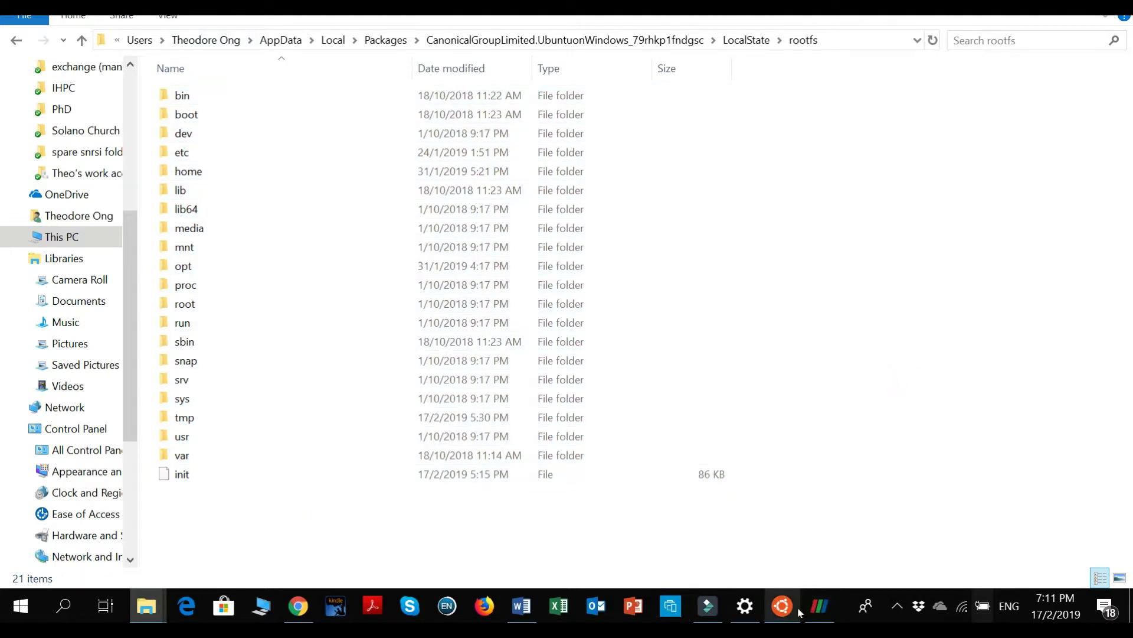
# Step: In the terminal, return home with cd and then move to the root directory
pyautogui.moveTo(791, 611)
pyautogui.click(788, 552)
pyautogui.write('cd')
pyautogui.press('Return')
pyautogui.write('cd')
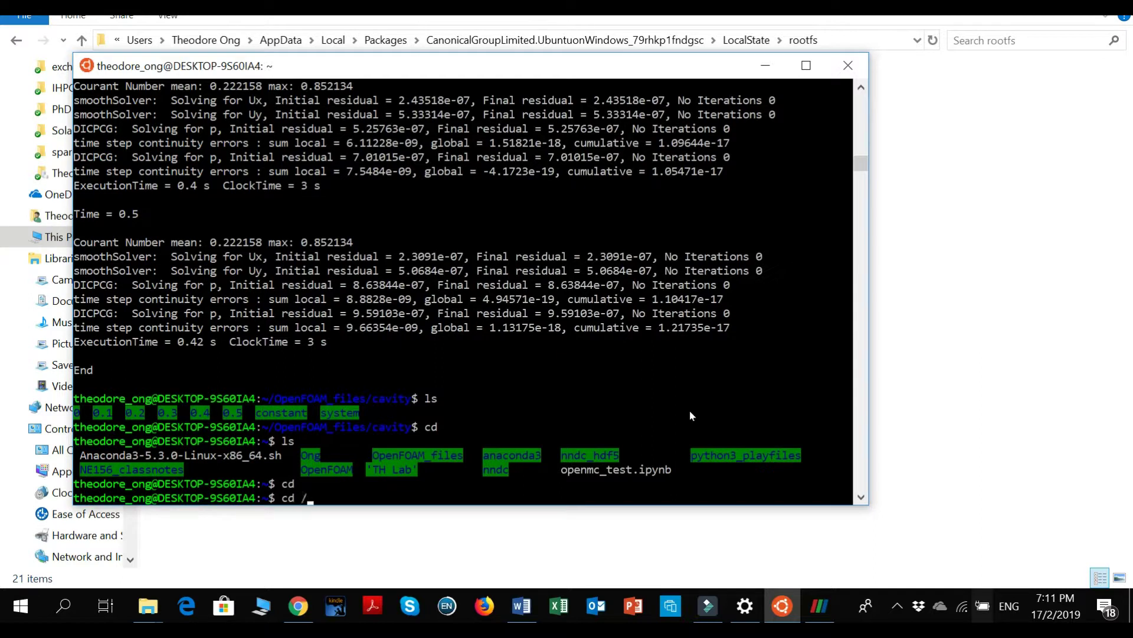
pyautogui.press('Return')
pyautogui.press('Return')
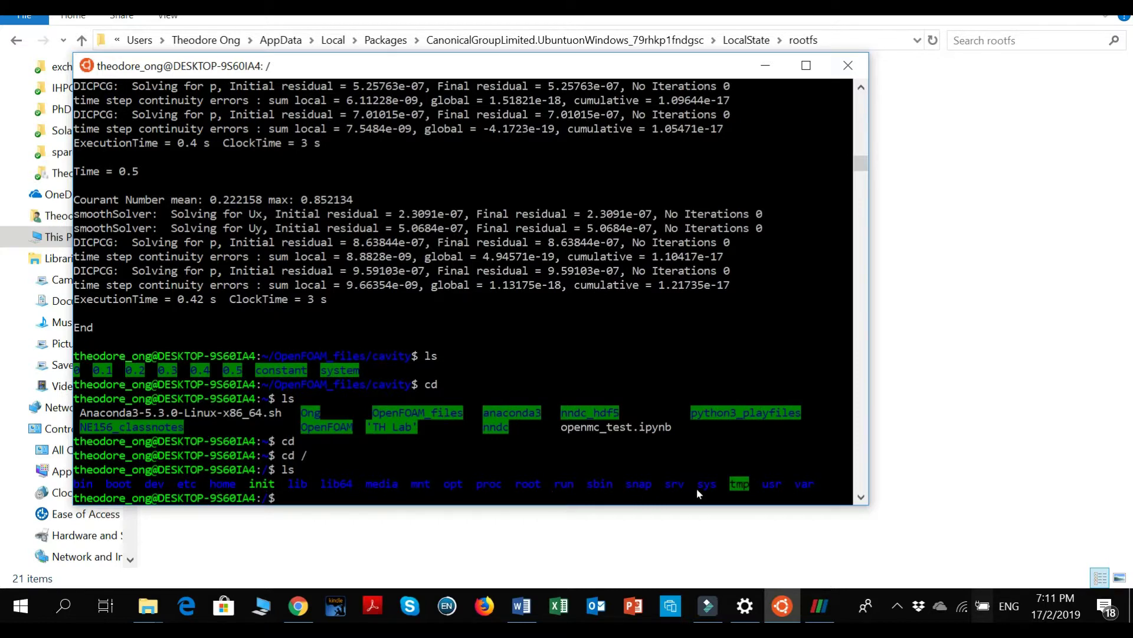
# Step: Compare the terminal with Explorer's rootfs view, then return the terminal home with cd
pyautogui.click(983, 350)
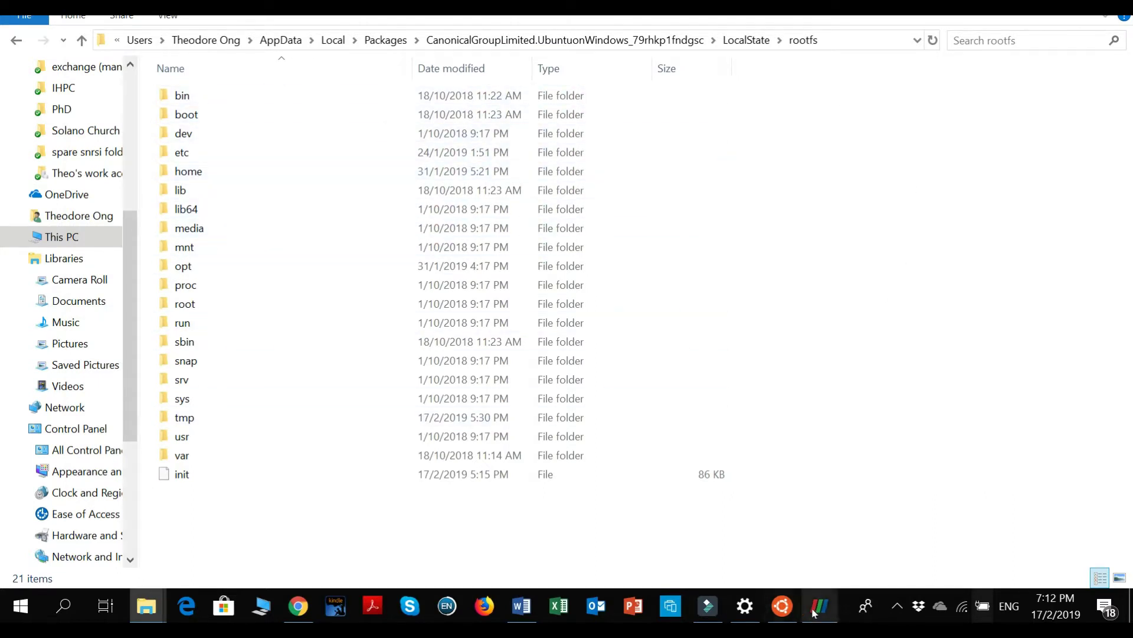
pyautogui.click(784, 612)
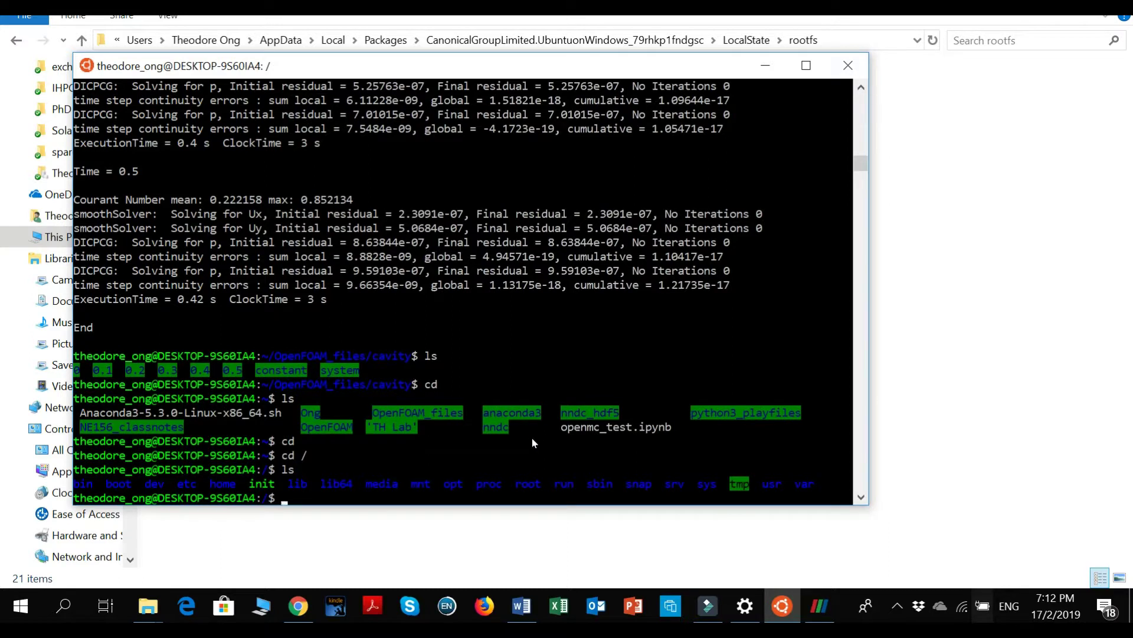
pyautogui.click(1073, 196)
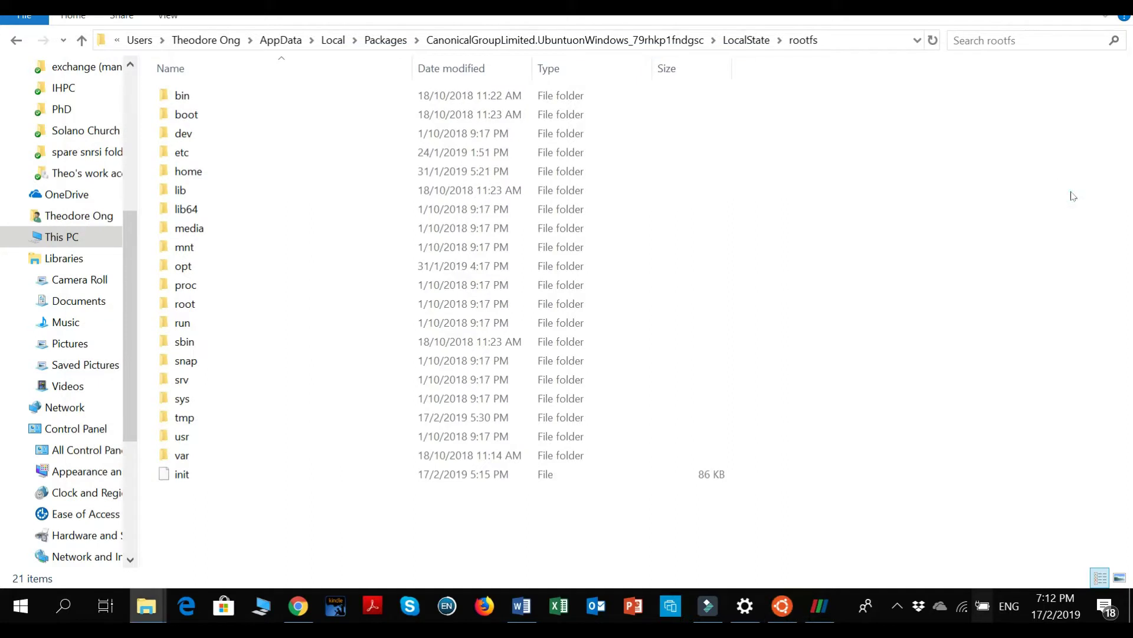
pyautogui.hotkey('alt', 'Tab')
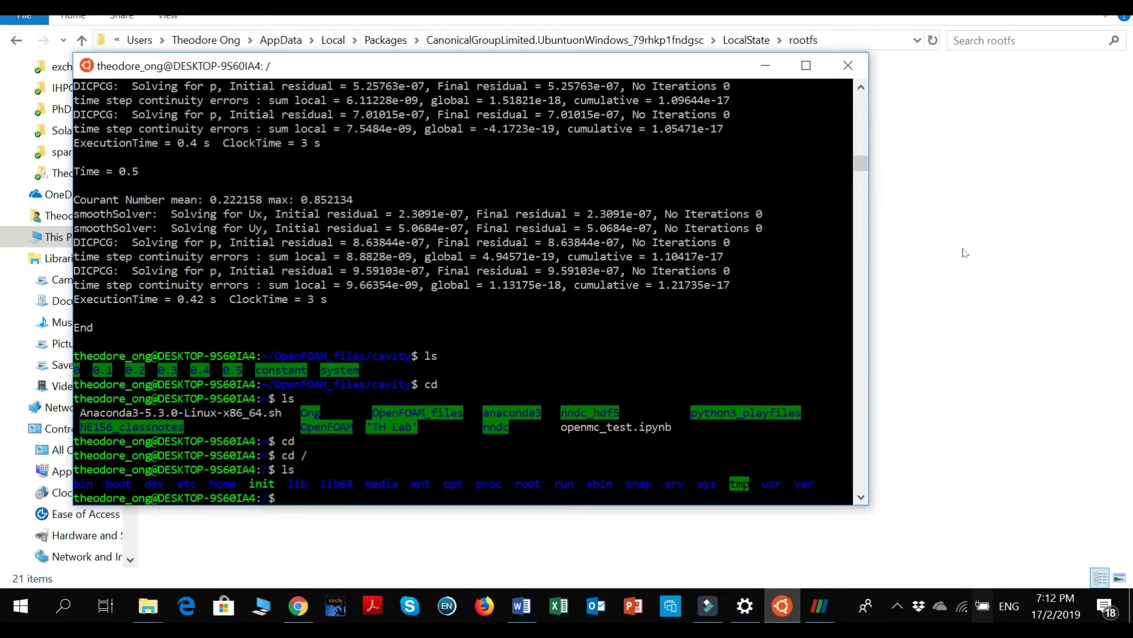
pyautogui.write('cd')
pyautogui.press('Return')
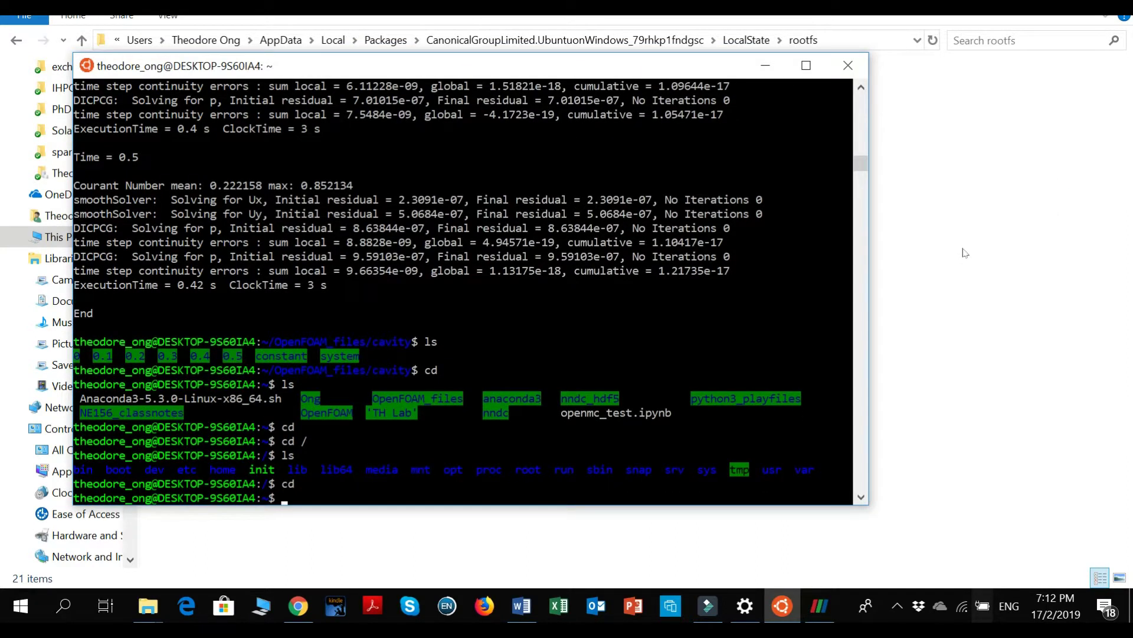
# Step: In Explorer, open rootfs\home and the user's folder, and look over its folders from .anaconda to nndc_hdf5
pyautogui.hotkey('alt', 'Tab')
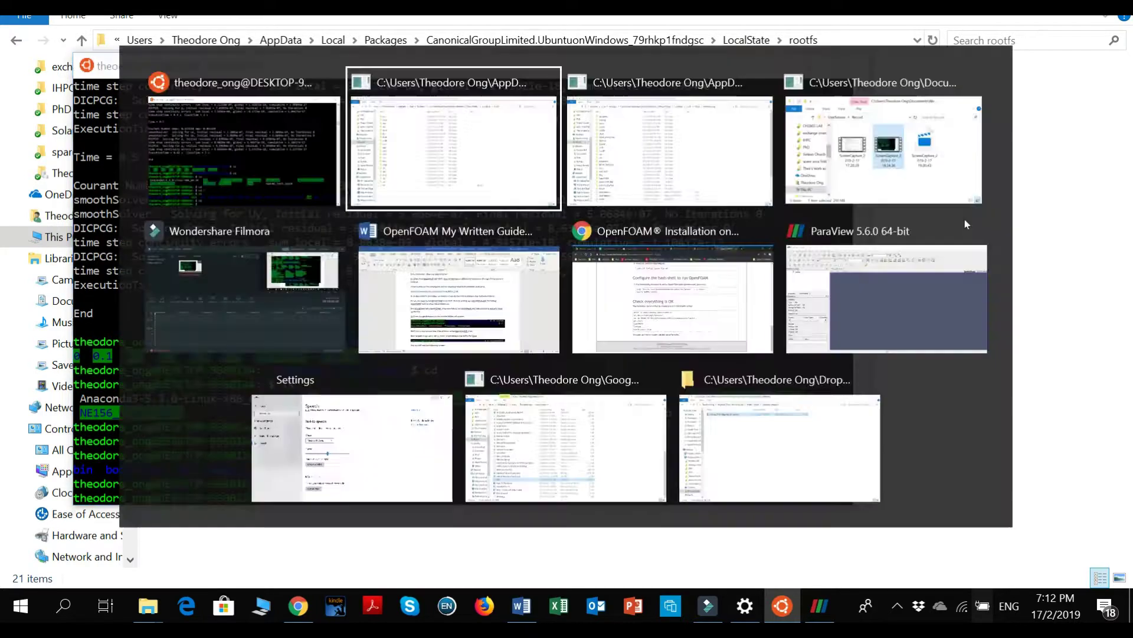
pyautogui.doubleClick(295, 176)
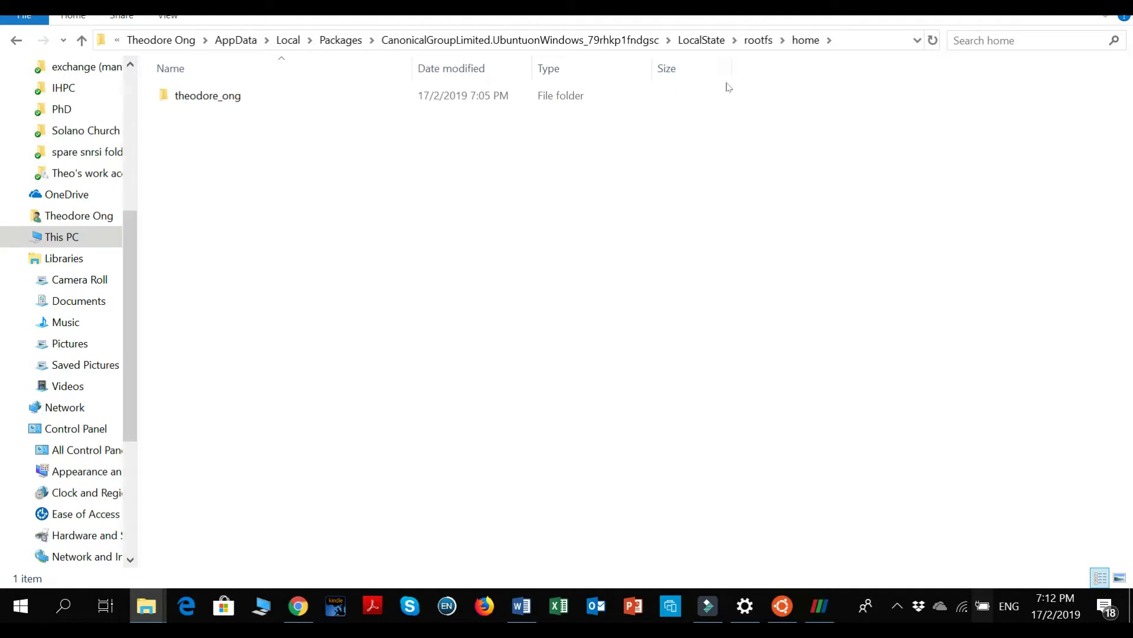
pyautogui.doubleClick(359, 95)
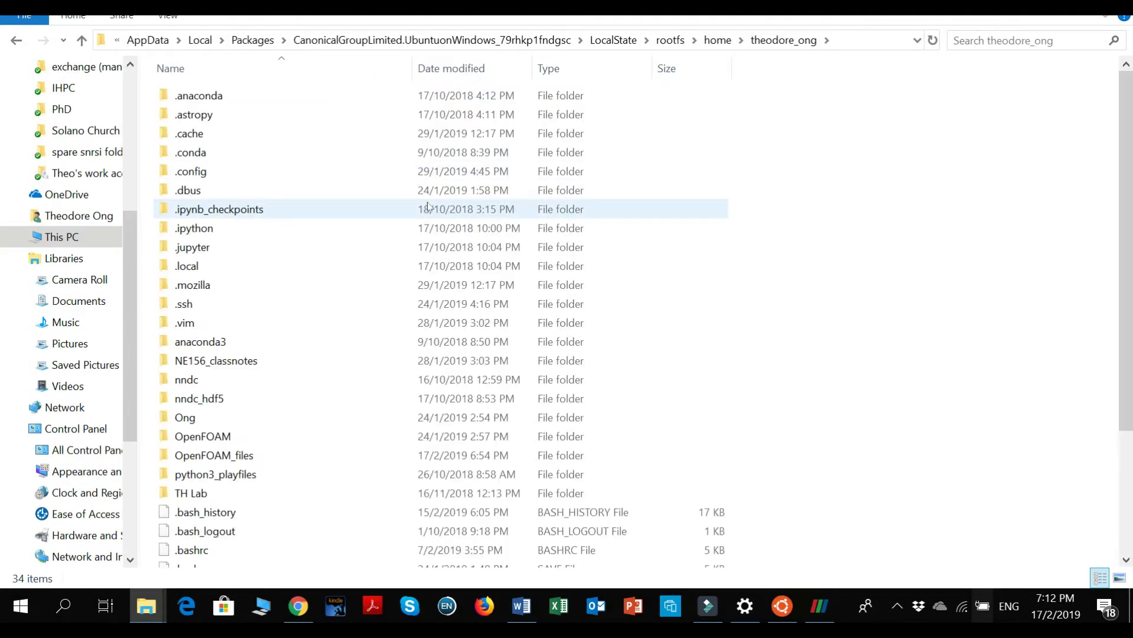
pyautogui.moveTo(817, 396); pyautogui.dragTo(635, 98)
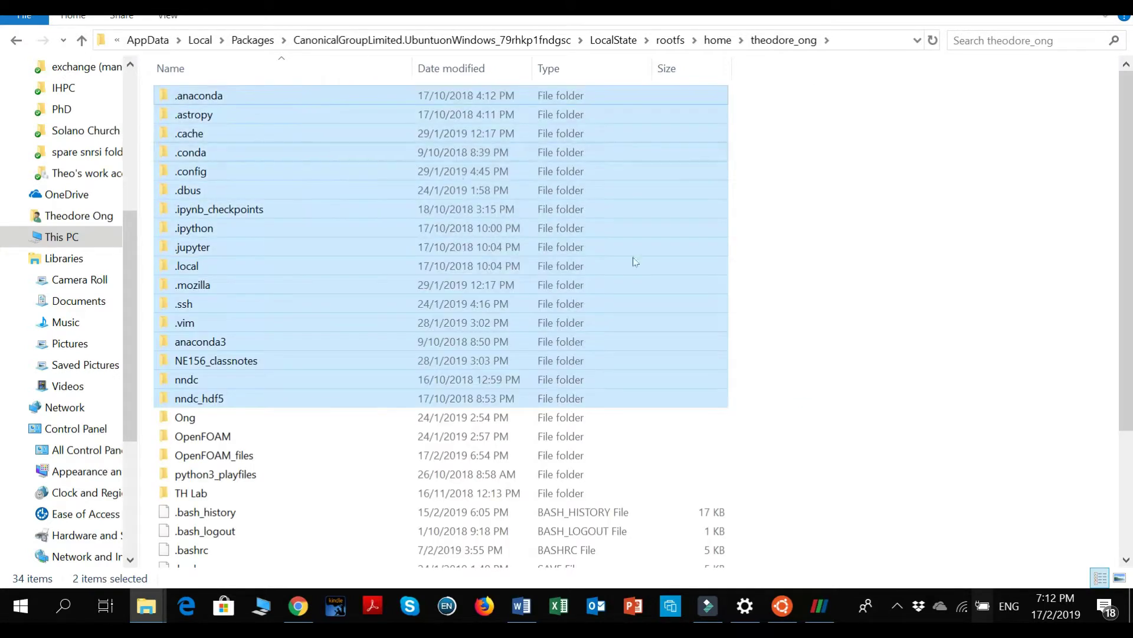
pyautogui.click(901, 281)
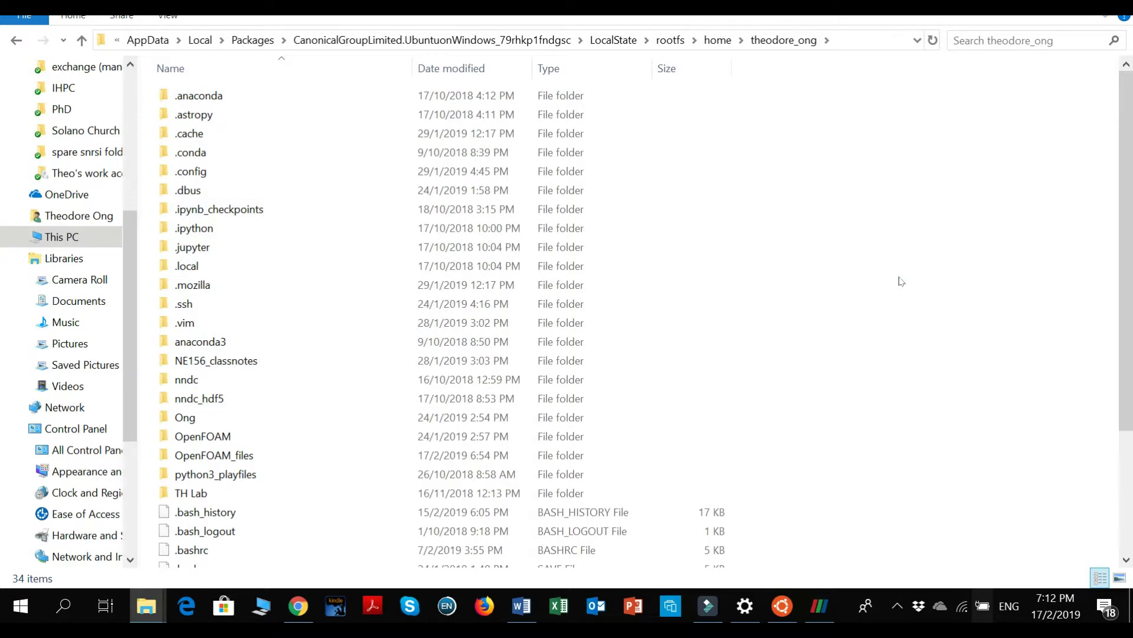
# Step: List the home directory with ls in the terminal, then go up to the home folder in Explorer
pyautogui.click(782, 605)
pyautogui.write('ls')
pyautogui.press('Return')
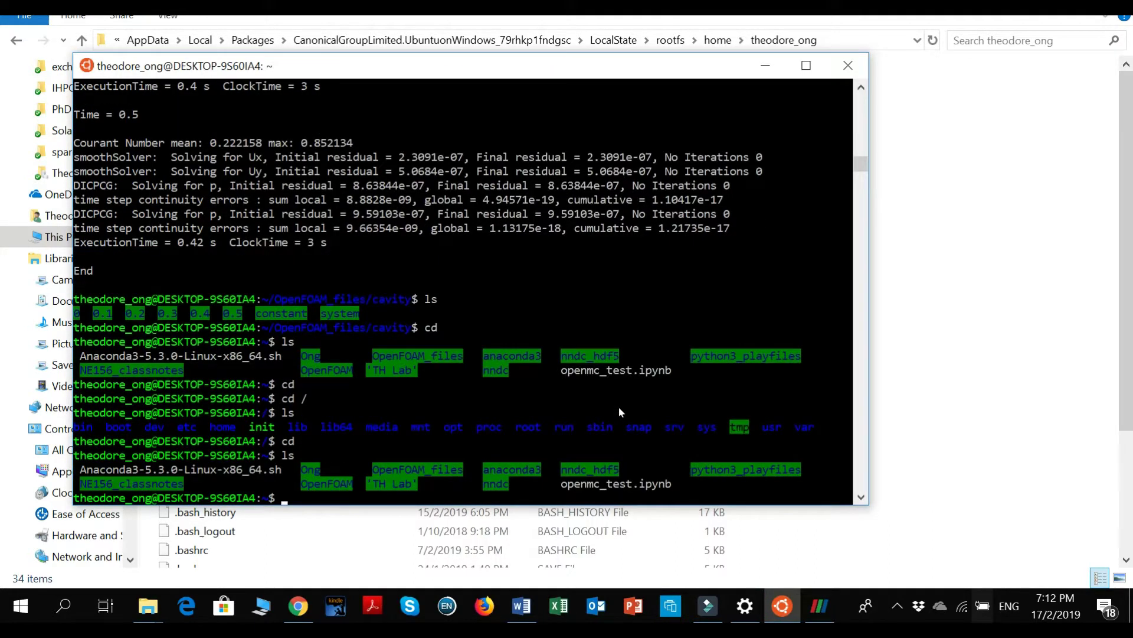
pyautogui.click(968, 354)
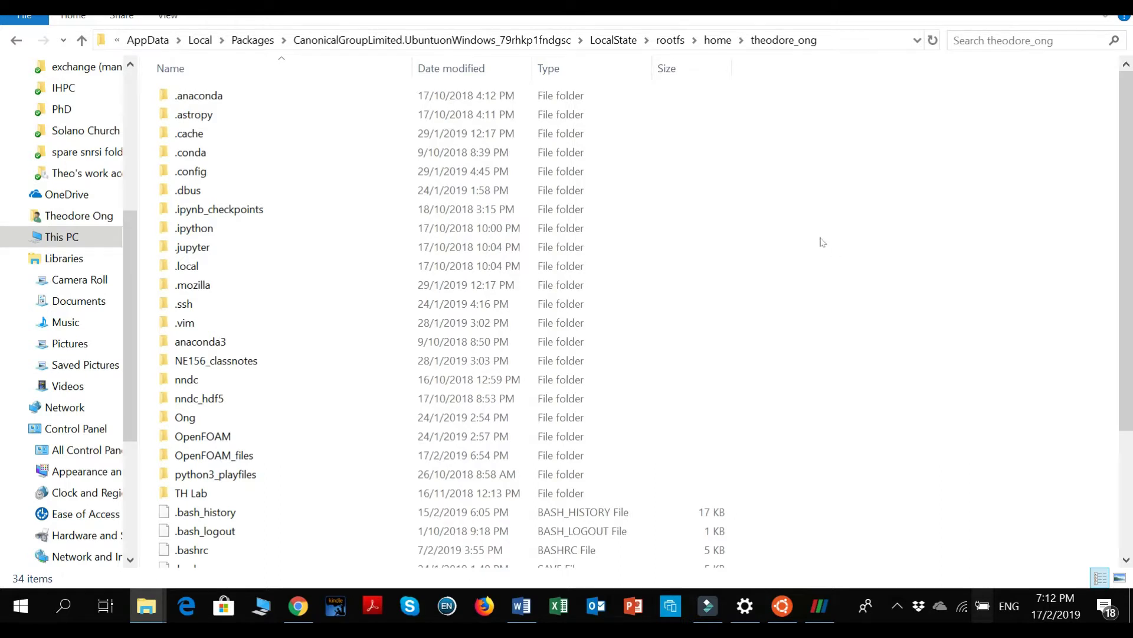
pyautogui.click(718, 40)
# Step: Send the WSL user folder to the Desktop as a shortcut, reopen it from that shortcut, and maximize the window
pyautogui.rightClick(199, 98)
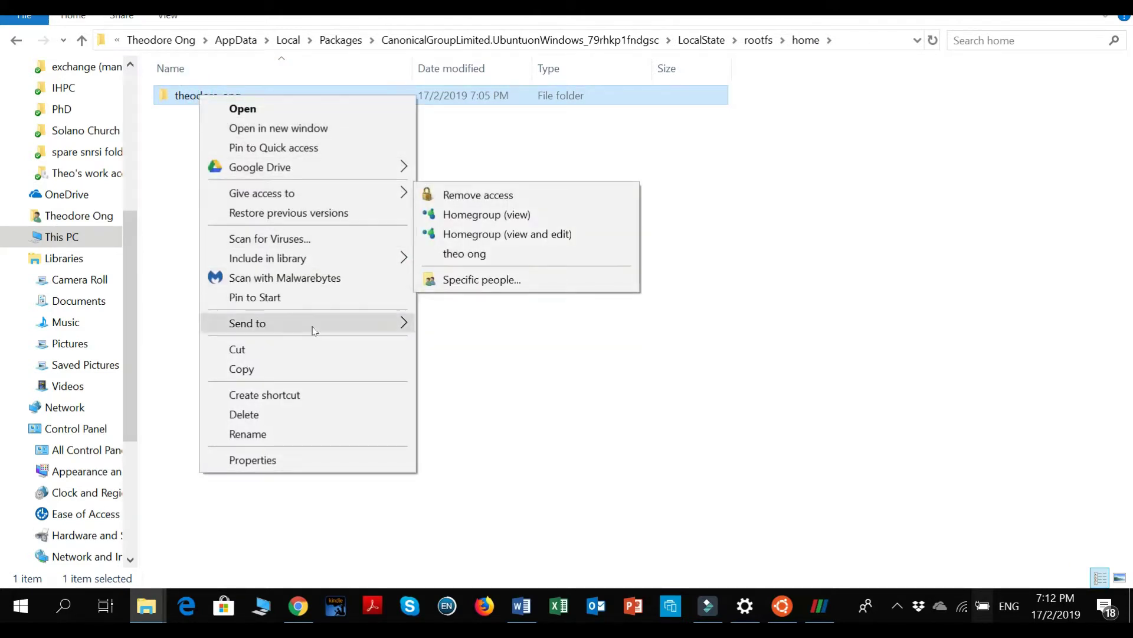
pyautogui.moveTo(314, 330)
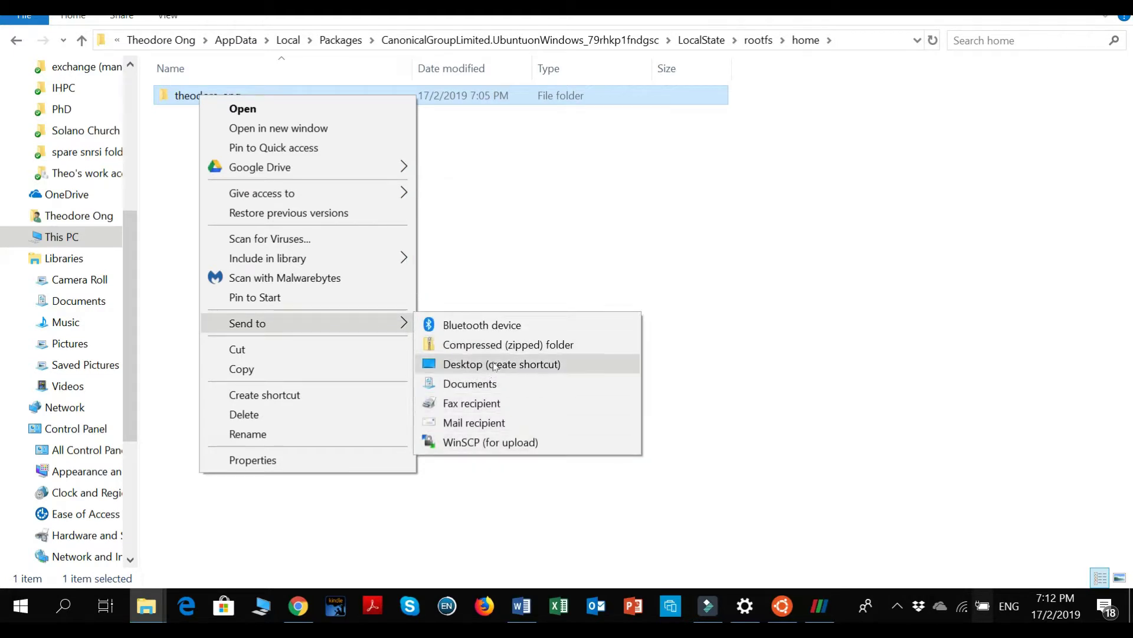
pyautogui.click(901, 282)
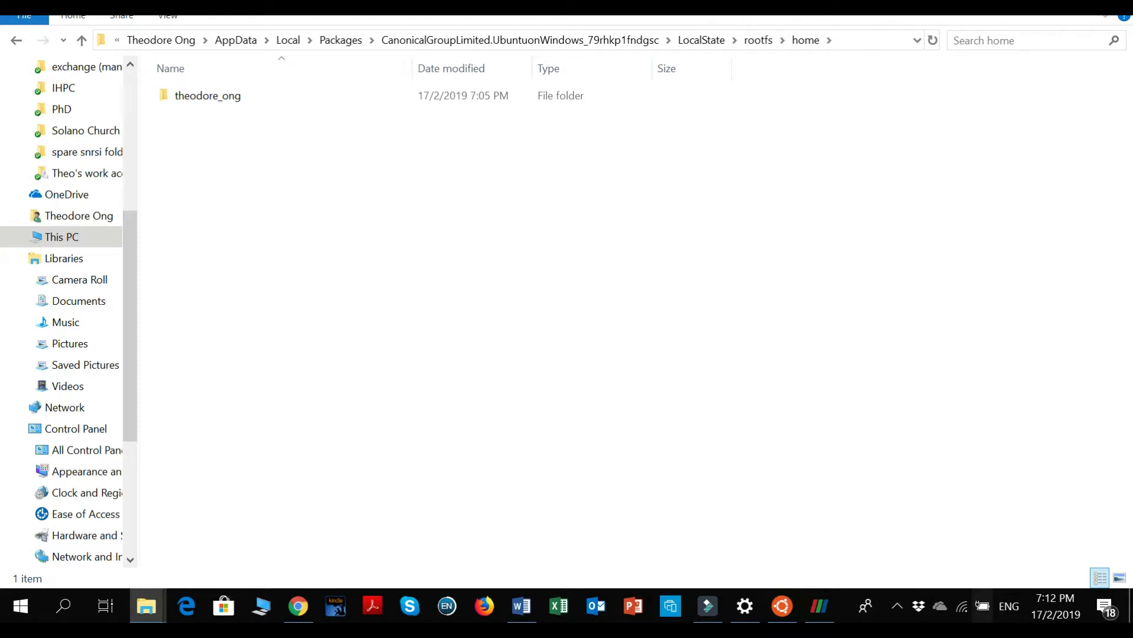
pyautogui.click(1052, 3)
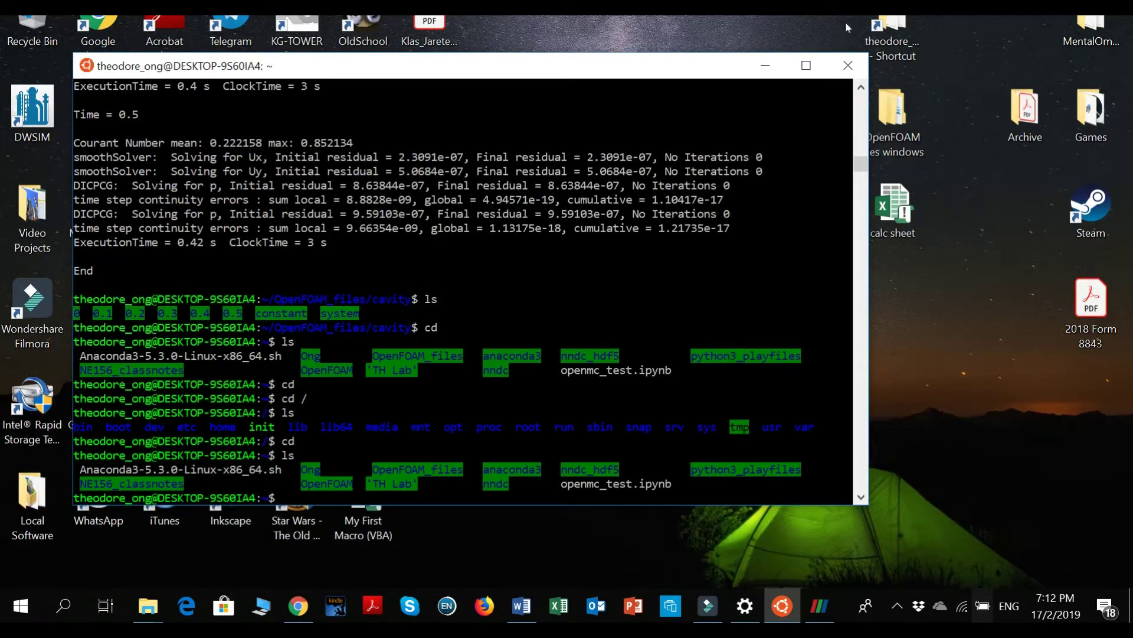
pyautogui.click(896, 35)
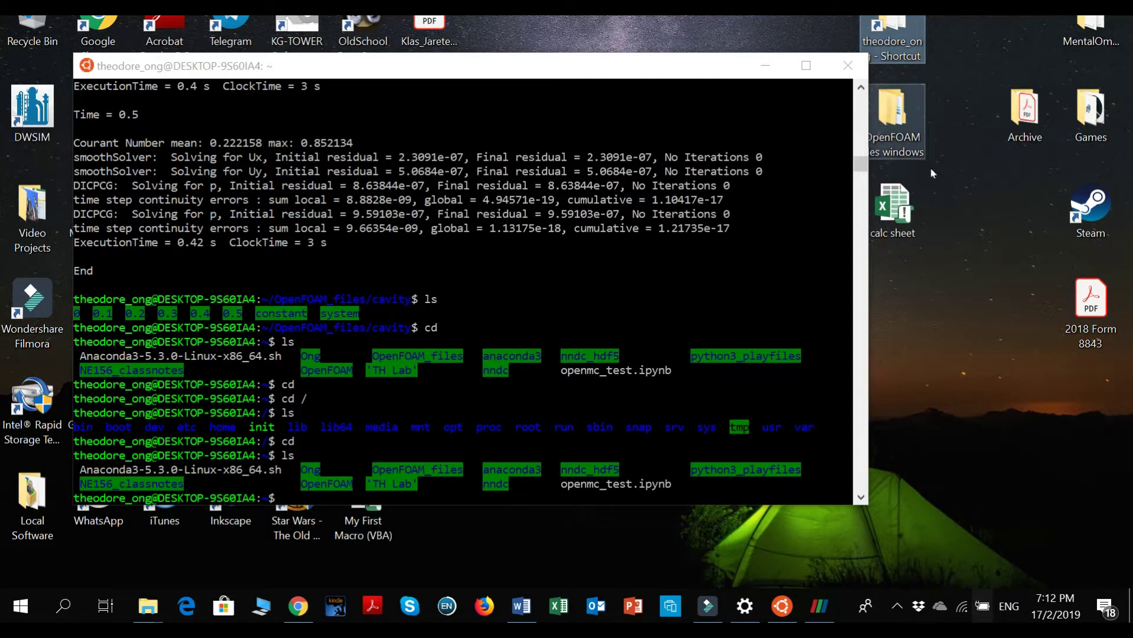
pyautogui.doubleClick(892, 33)
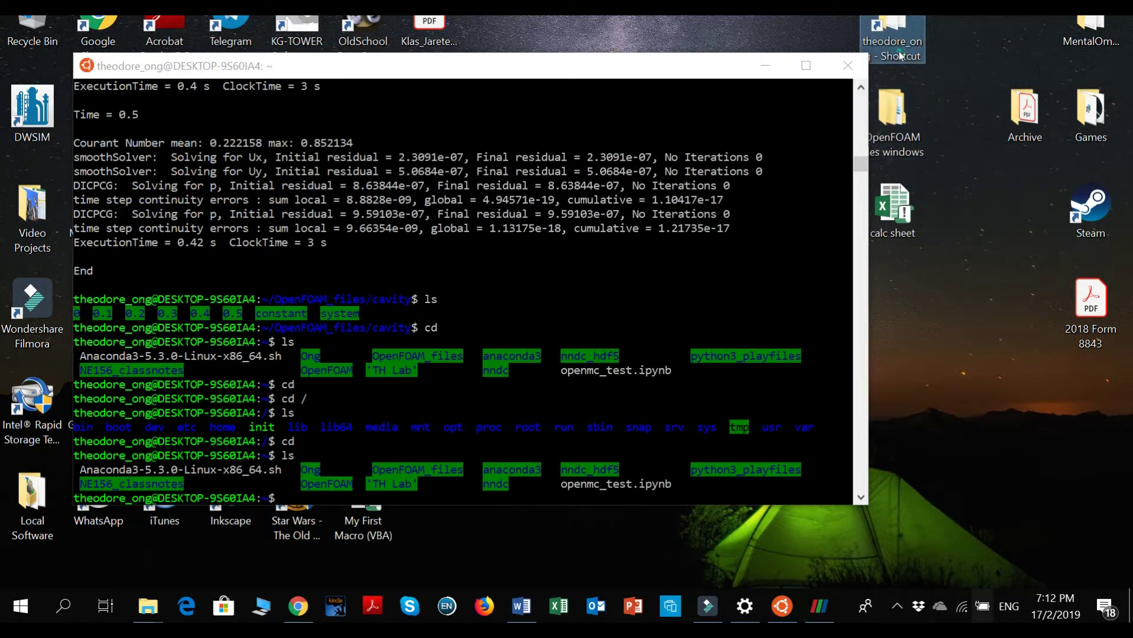
pyautogui.click(876, 198)
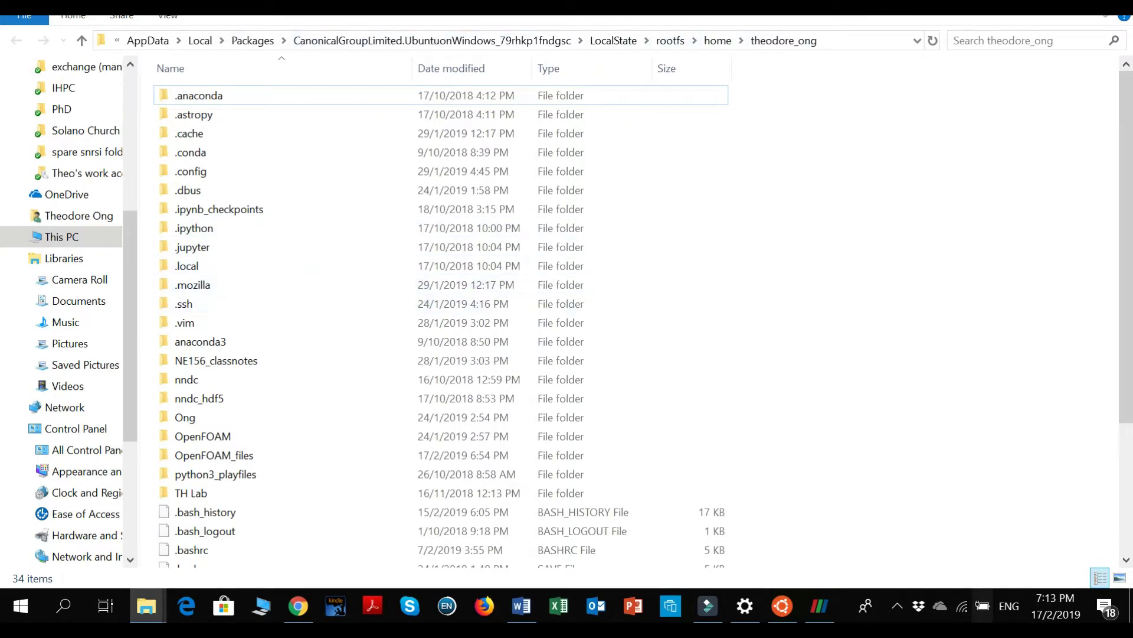
# Step: Permanently delete the cavity folder from the desktop 'OpenFOAM files windows' folder, then switch to ParaView
pyautogui.click(1052, 6)
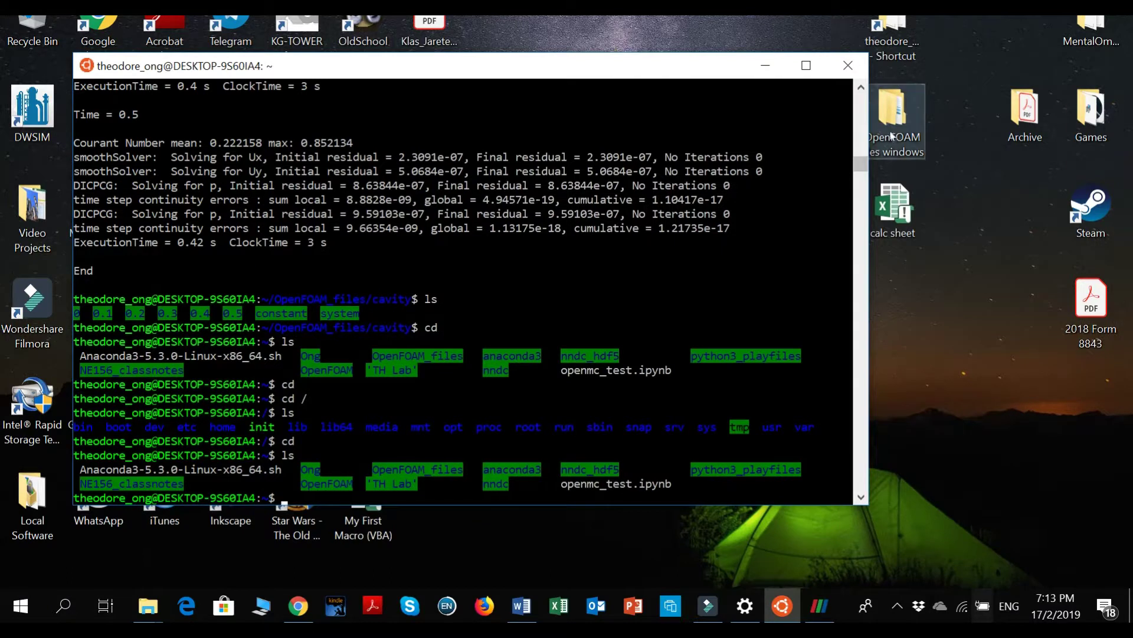
pyautogui.doubleClick(891, 137)
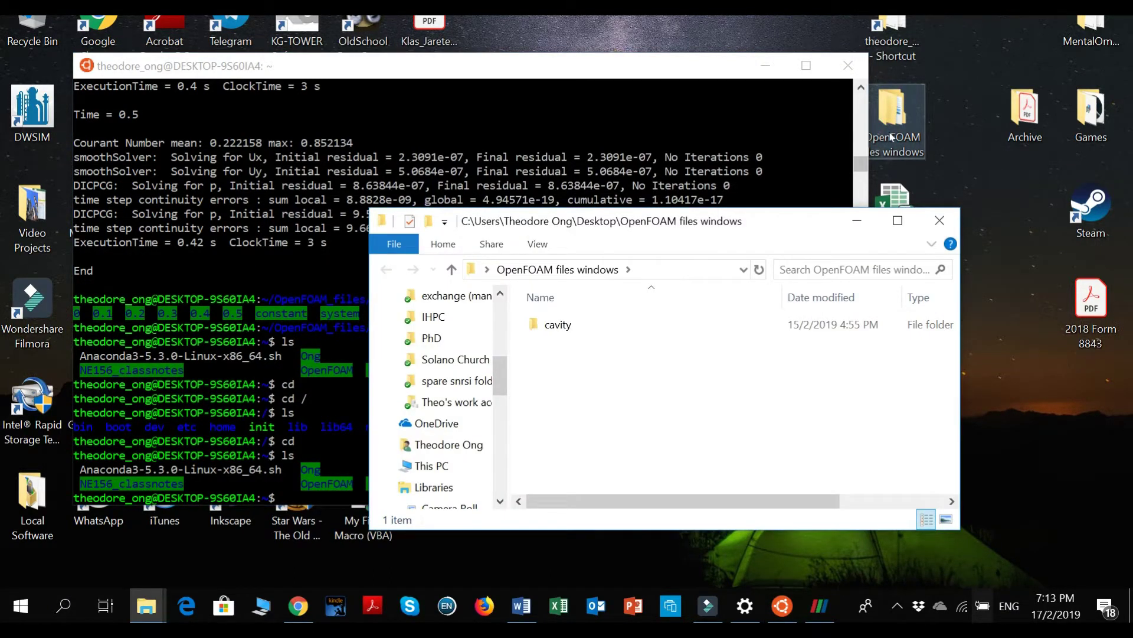
pyautogui.click(715, 324)
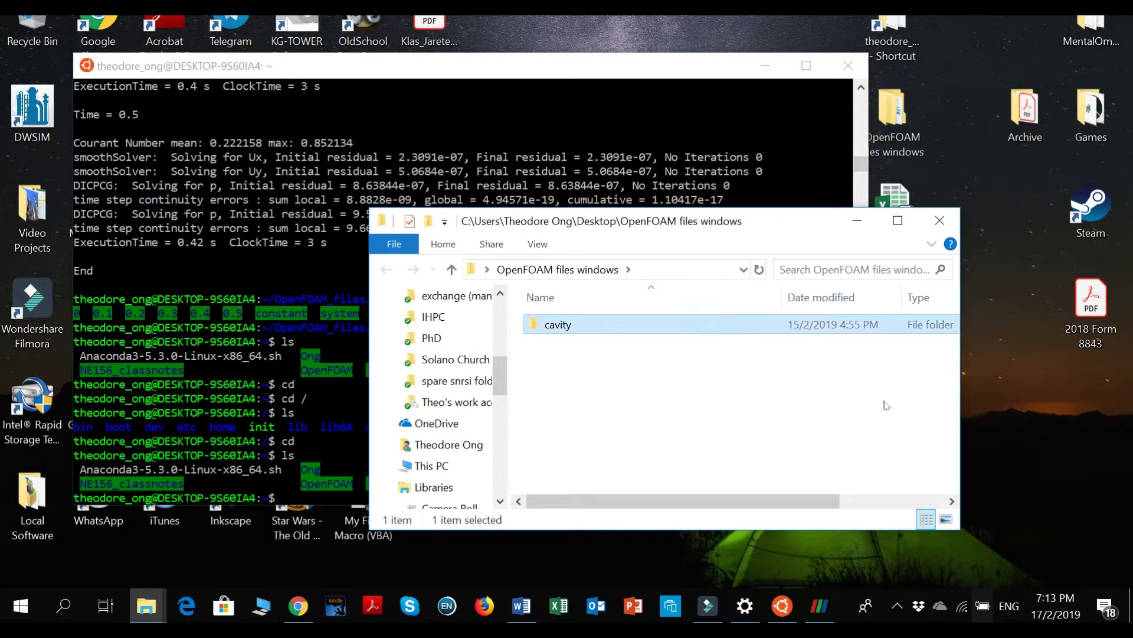
pyautogui.hotkey('shift', 'Delete')
pyautogui.press('Return')
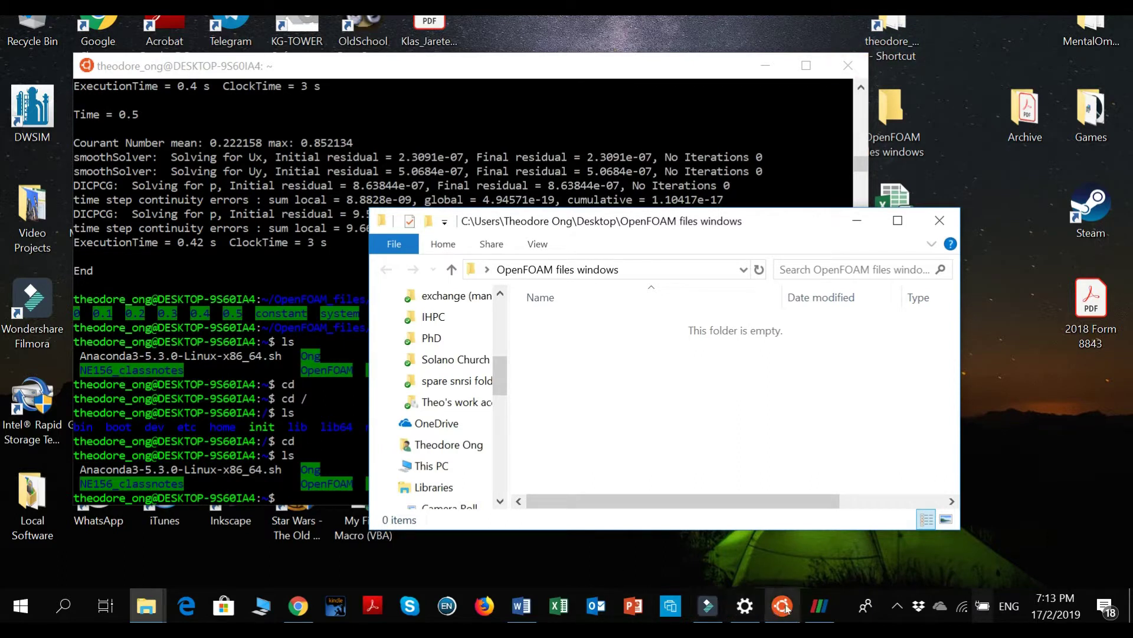
pyautogui.click(814, 608)
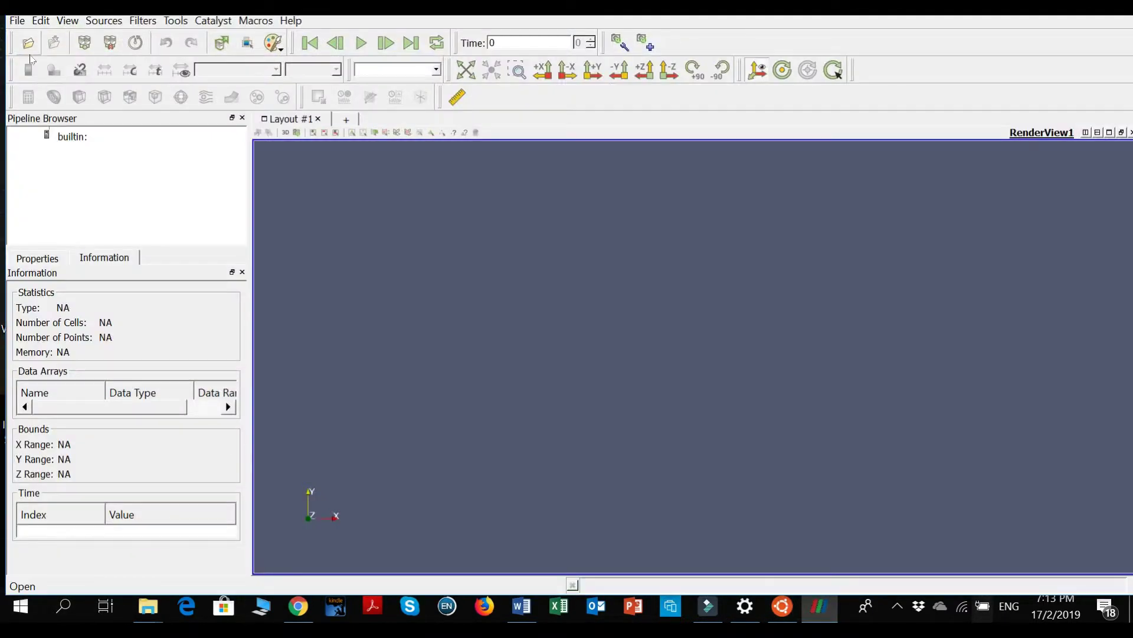
# Step: Browse the Desktop and the Ubuntu home shortcut in ParaView's Open dialog, then close it without loading anything
pyautogui.click(28, 47)
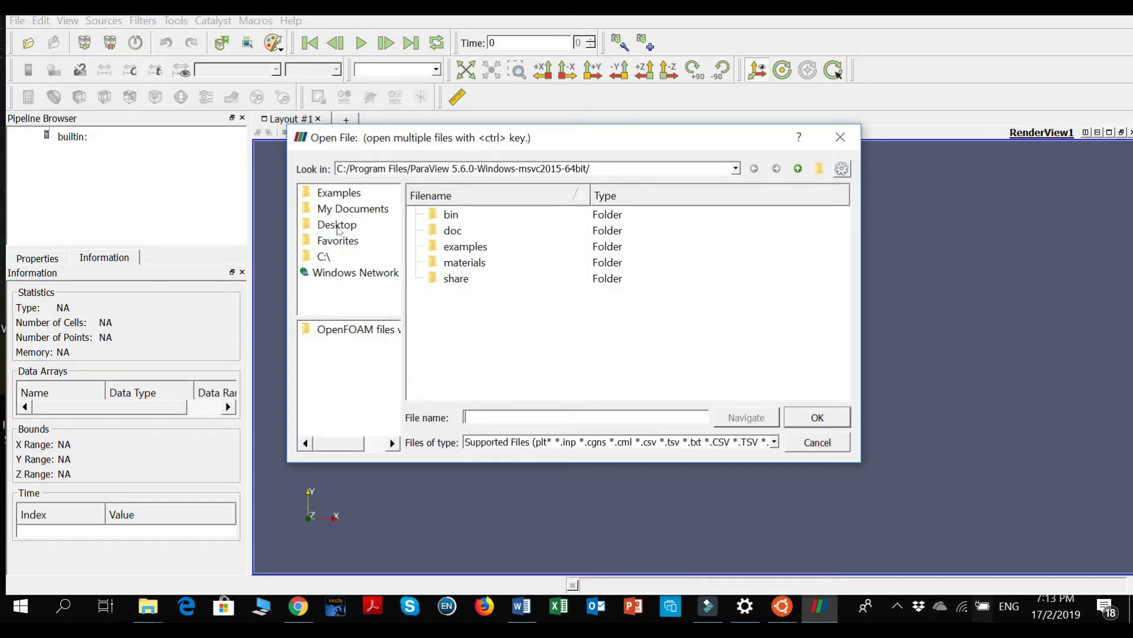
pyautogui.click(338, 228)
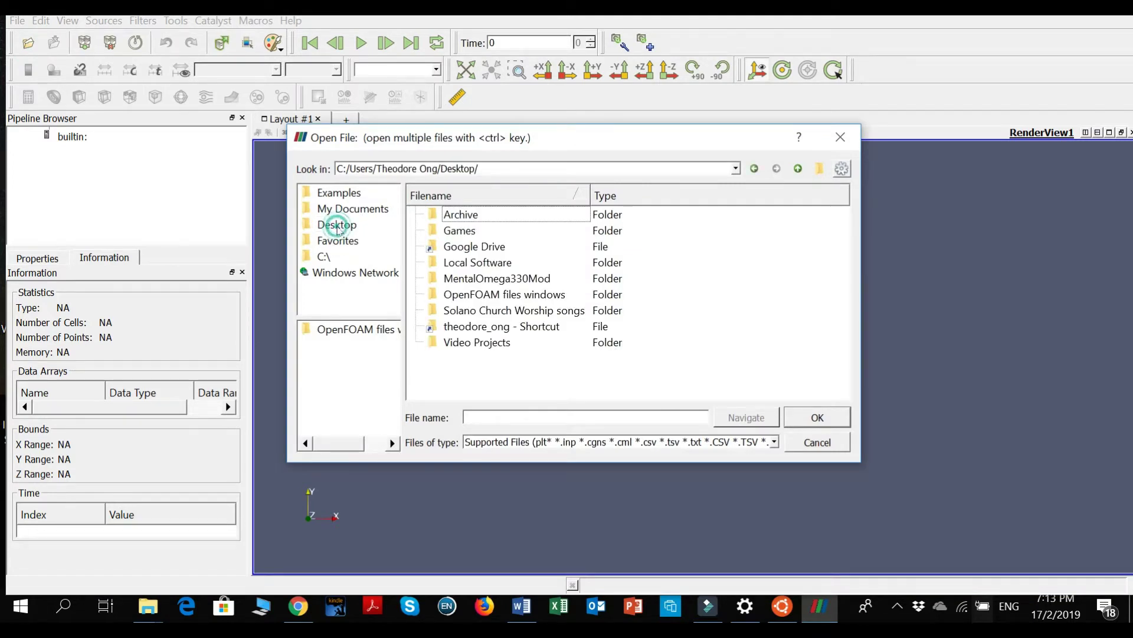
pyautogui.click(503, 295)
pyautogui.click(502, 280)
pyautogui.click(505, 264)
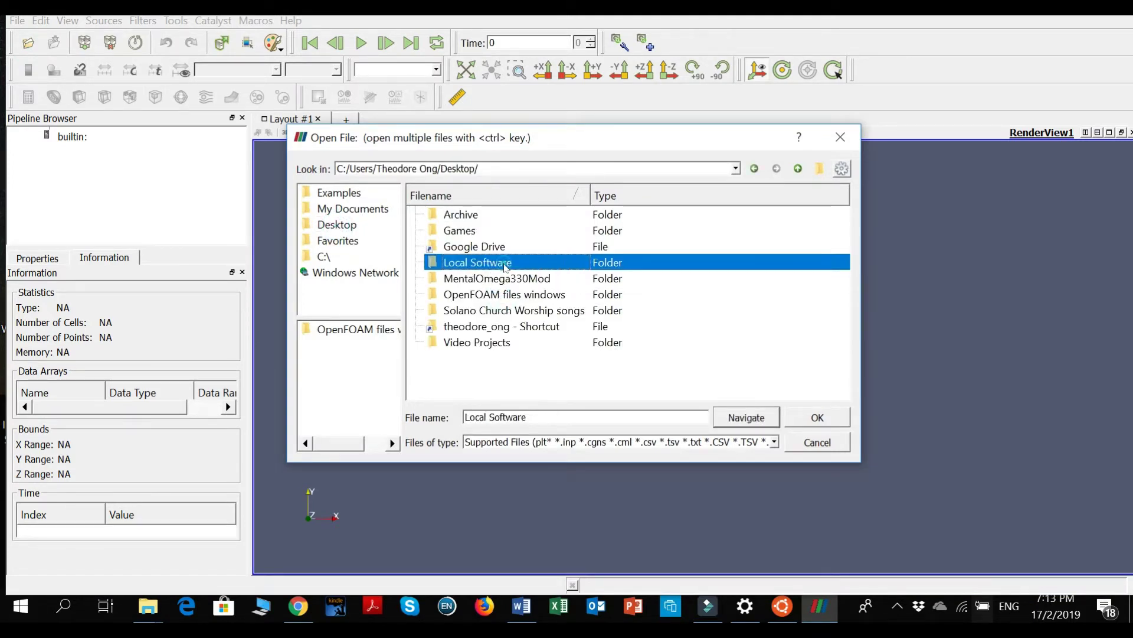
pyautogui.doubleClick(502, 328)
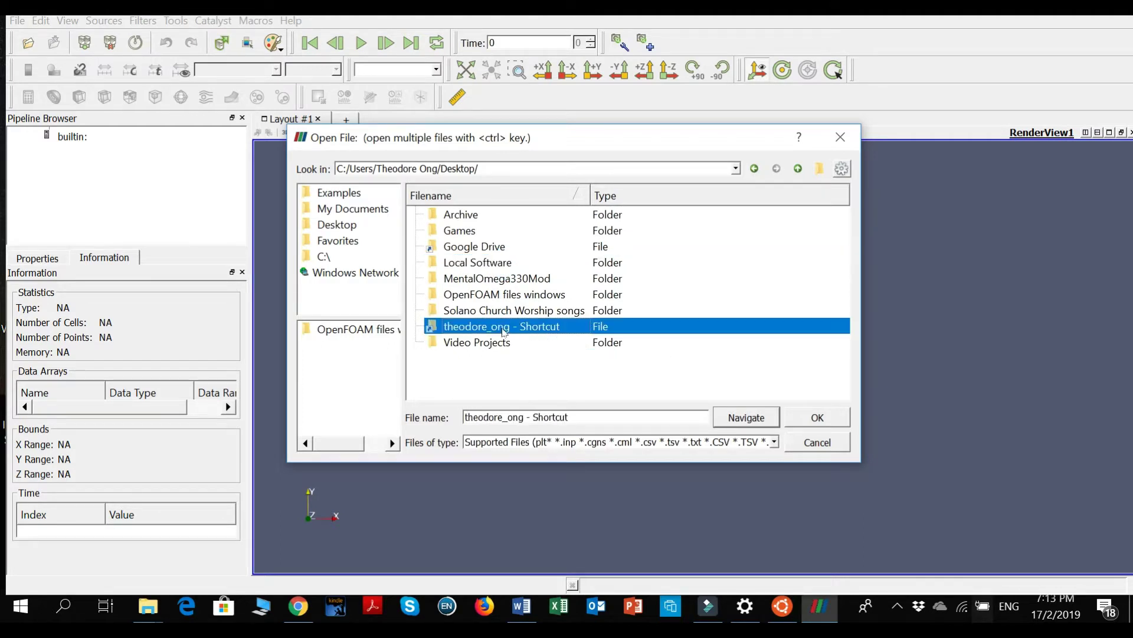
pyautogui.scroll(-4, 543, 310)
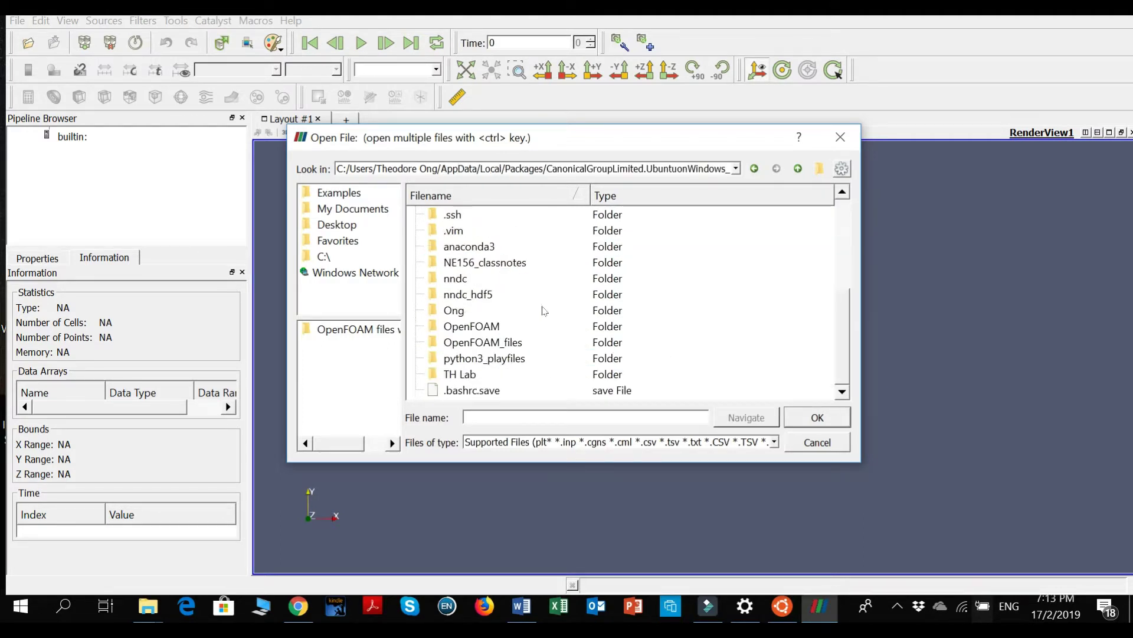
pyautogui.click(342, 229)
pyautogui.click(343, 229)
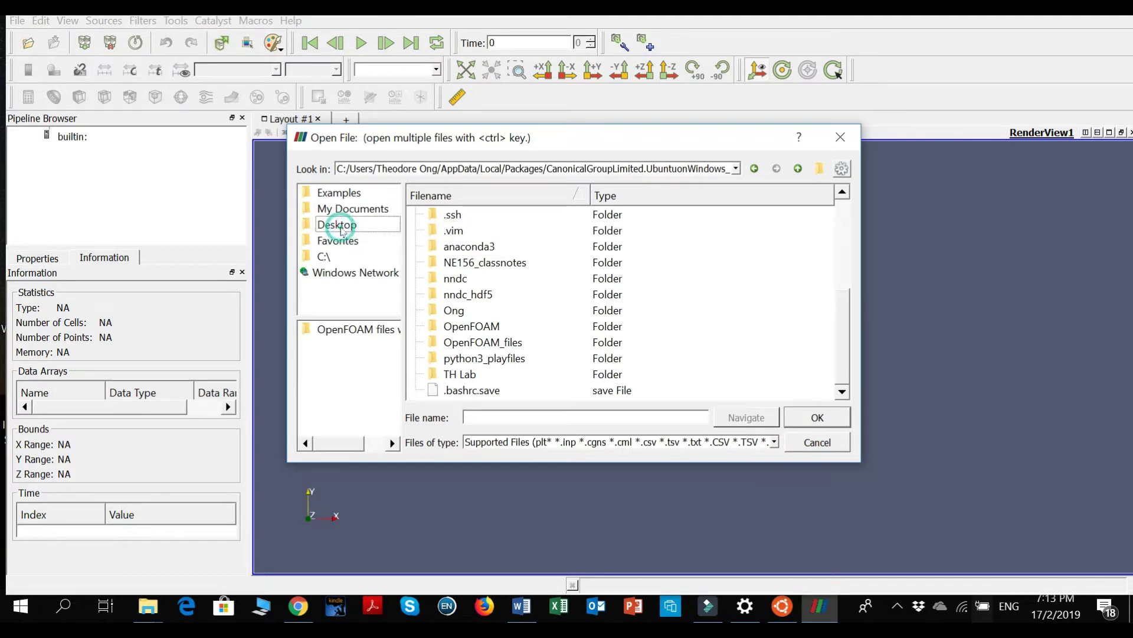
pyautogui.click(841, 137)
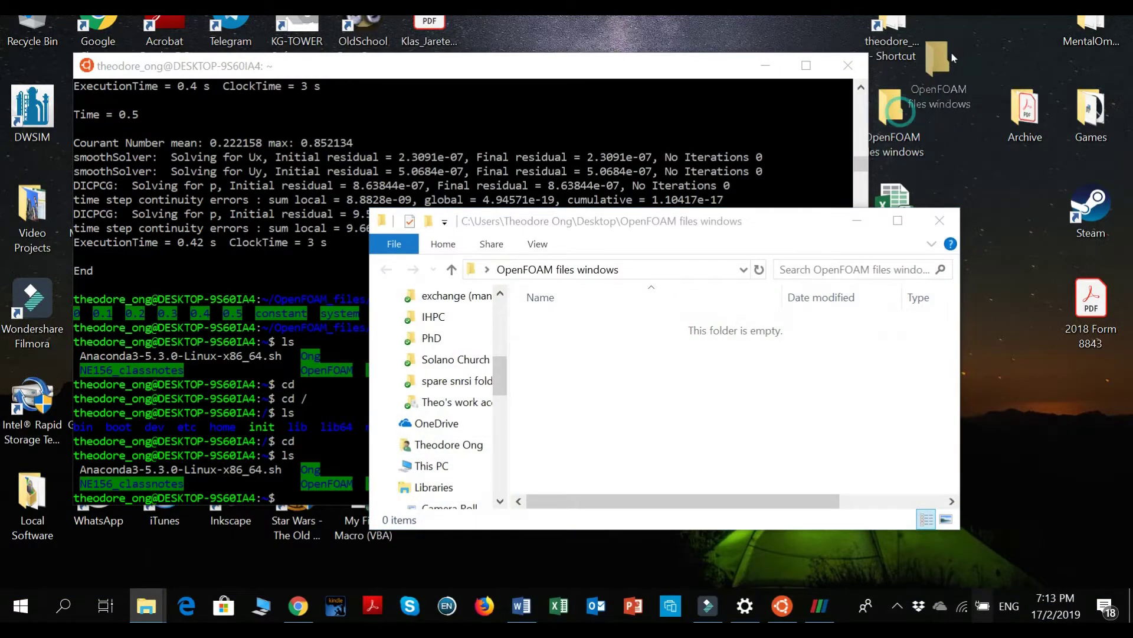
# Step: Open the Ubuntu home shortcut in Explorer and locate the cavity case inside OpenFOAM_files
pyautogui.click(951, 52)
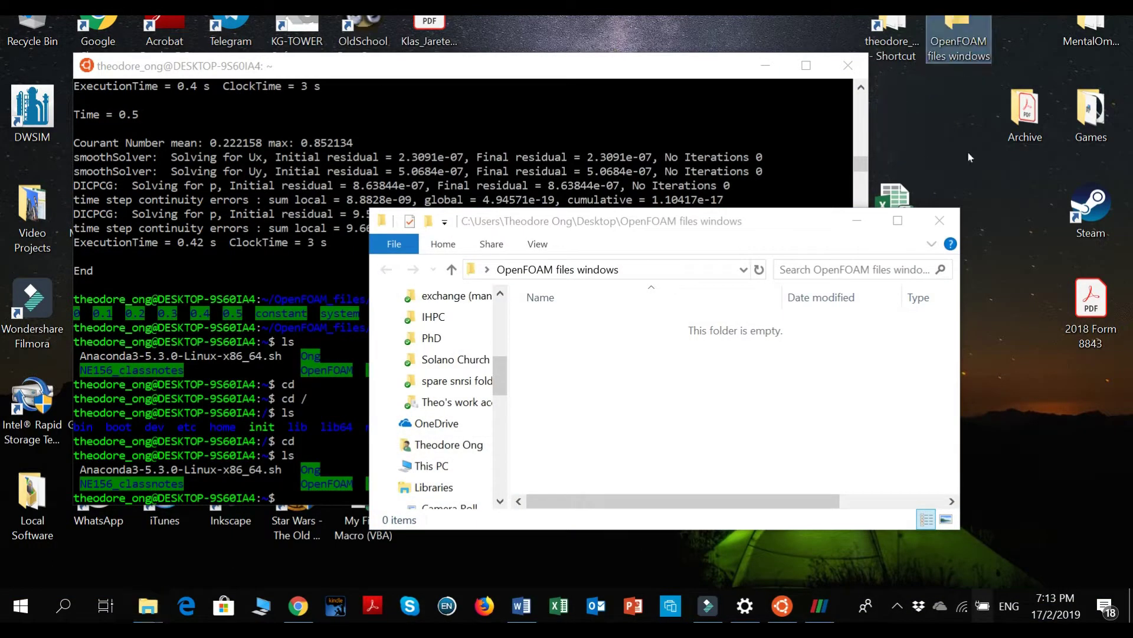
pyautogui.doubleClick(968, 50)
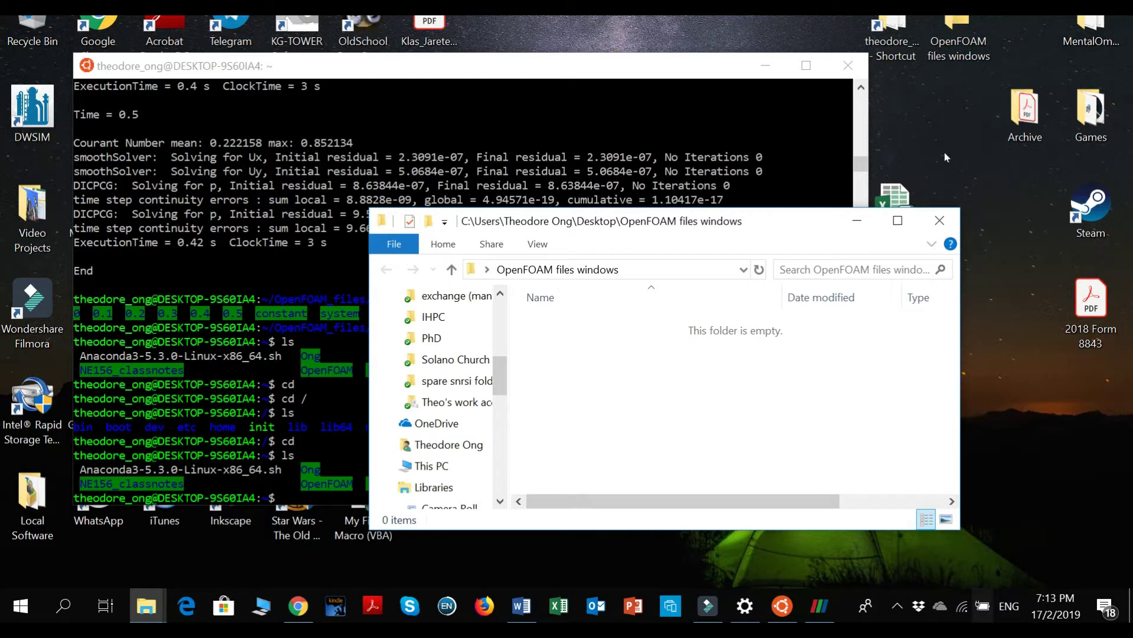
pyautogui.doubleClick(894, 47)
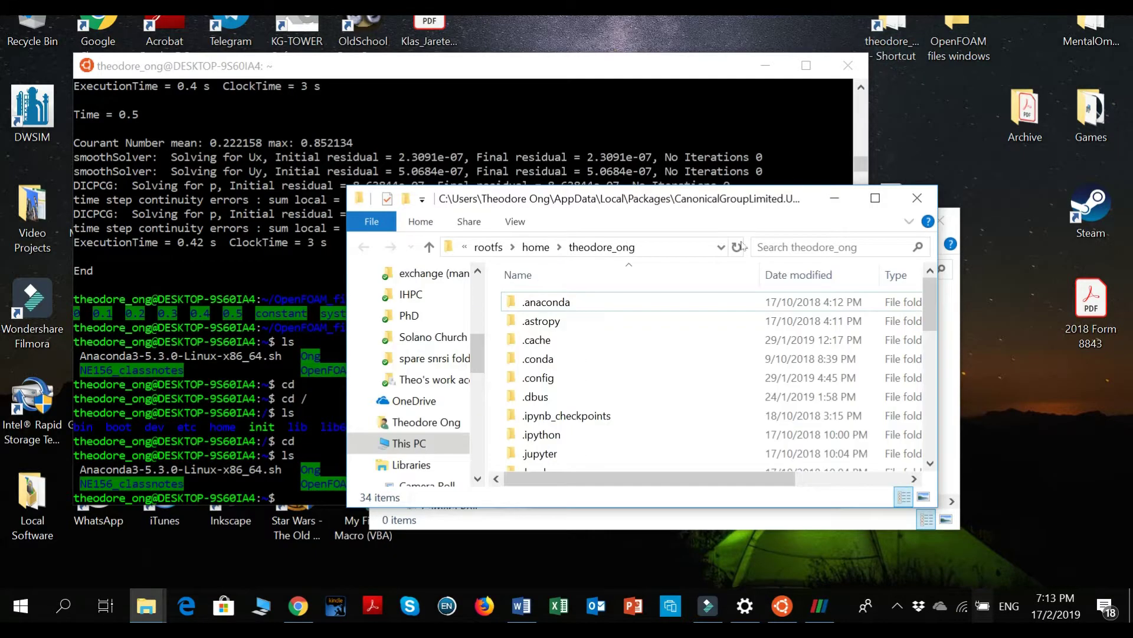
pyautogui.scroll(-5, 649, 390)
pyautogui.scroll(2, 654, 403)
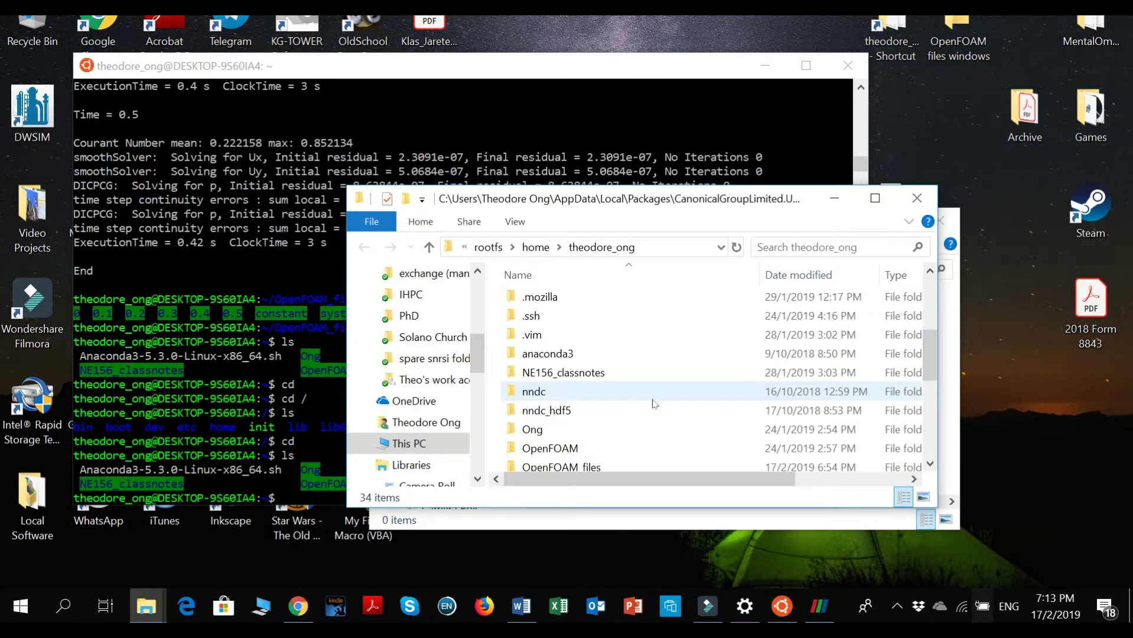
pyautogui.scroll(-2, 620, 396)
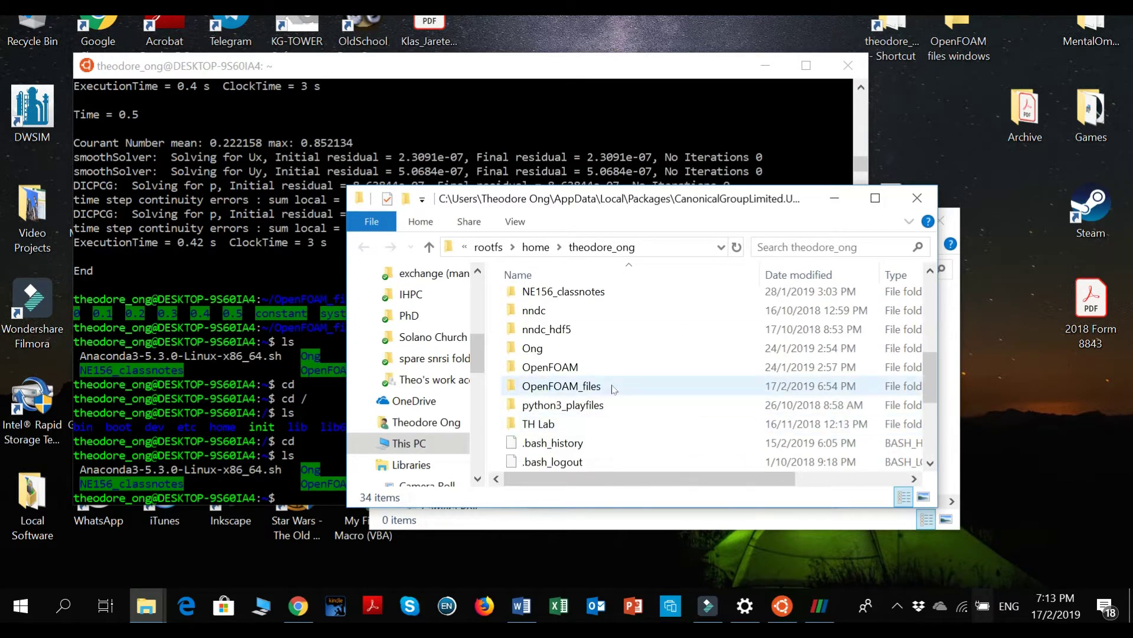
pyautogui.doubleClick(588, 387)
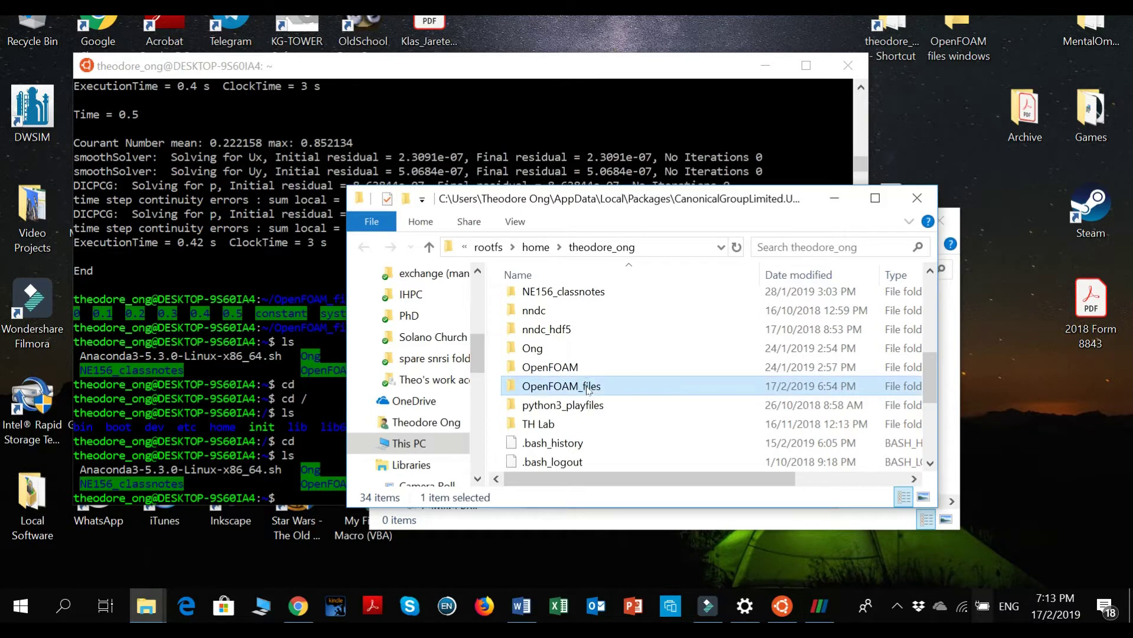
pyautogui.click(570, 302)
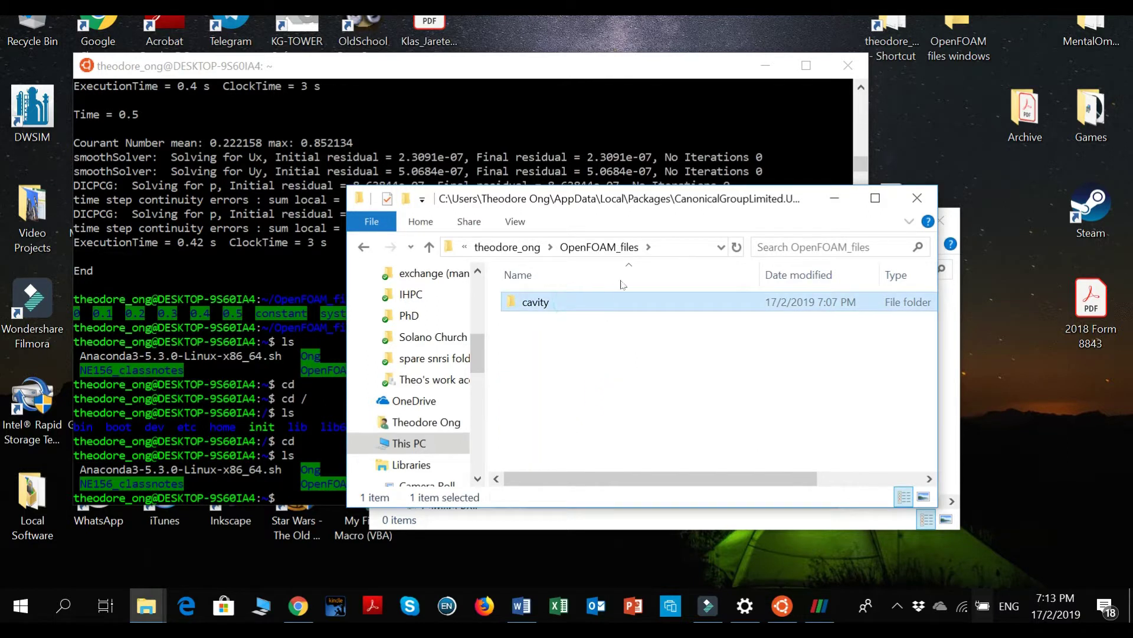
pyautogui.doubleClick(678, 201)
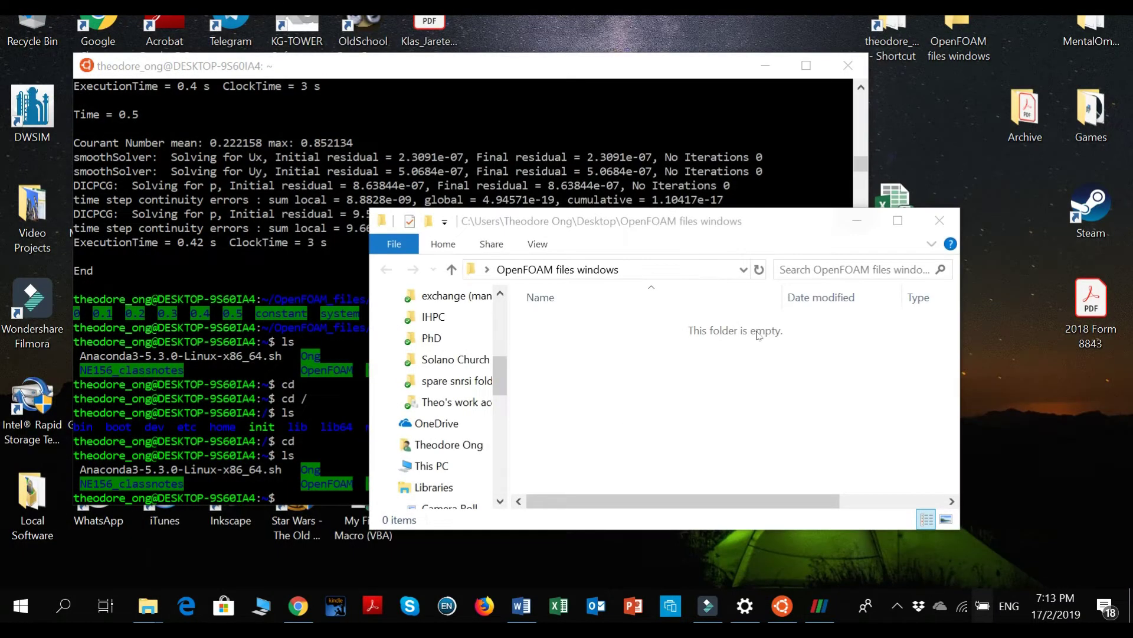
pyautogui.click(650, 389)
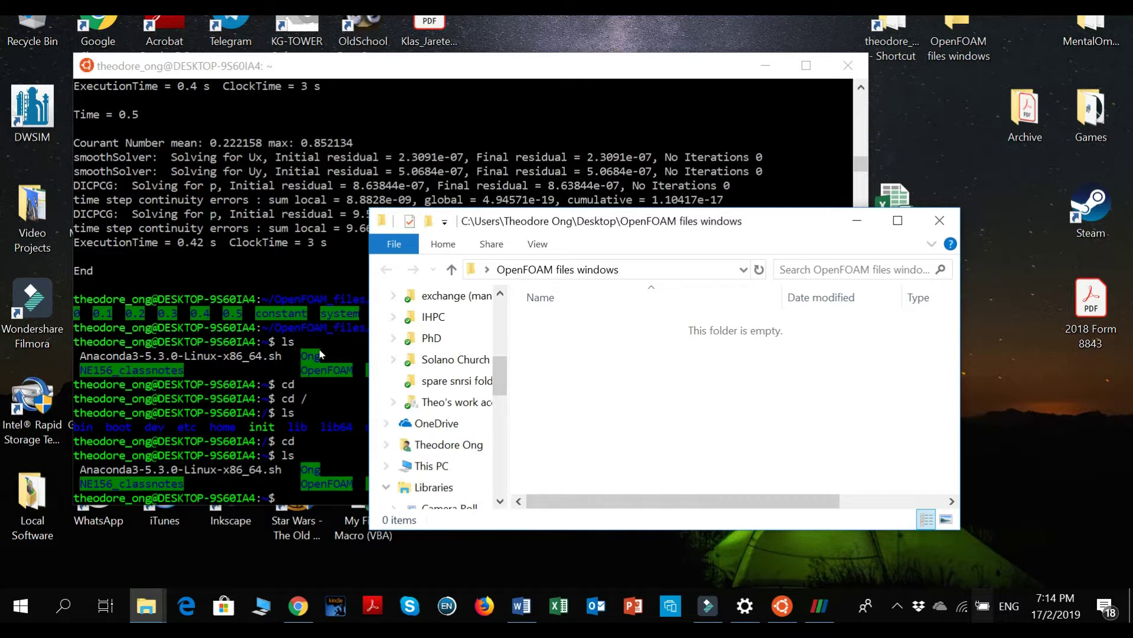
# Step: In the terminal, list the home directory and change into OpenFOAM_files
pyautogui.click(275, 330)
pyautogui.scroll(-5, 550, 290)
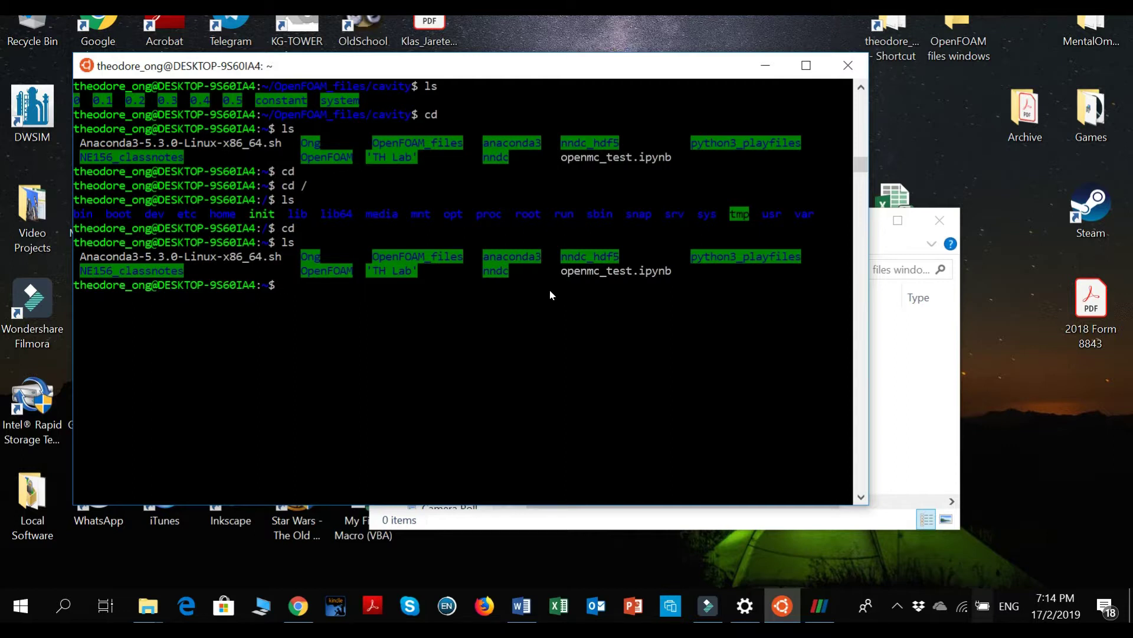
pyautogui.write('ls')
pyautogui.press('Return')
pyautogui.write('cd OpenFOAM')
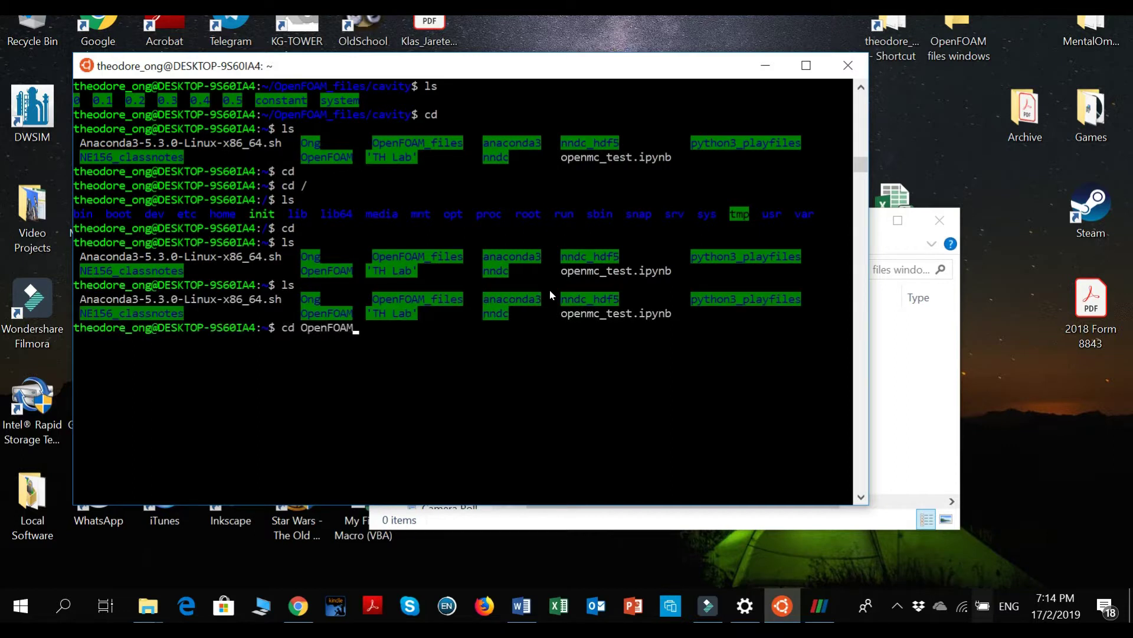
pyautogui.write('files')
pyautogui.press('Tab')
pyautogui.press('Return')
# Step: List OpenFOAM_files, change into cavity, and list its contents
pyautogui.write('ls')
pyautogui.press('Return')
pyautogui.write('cd cavity')
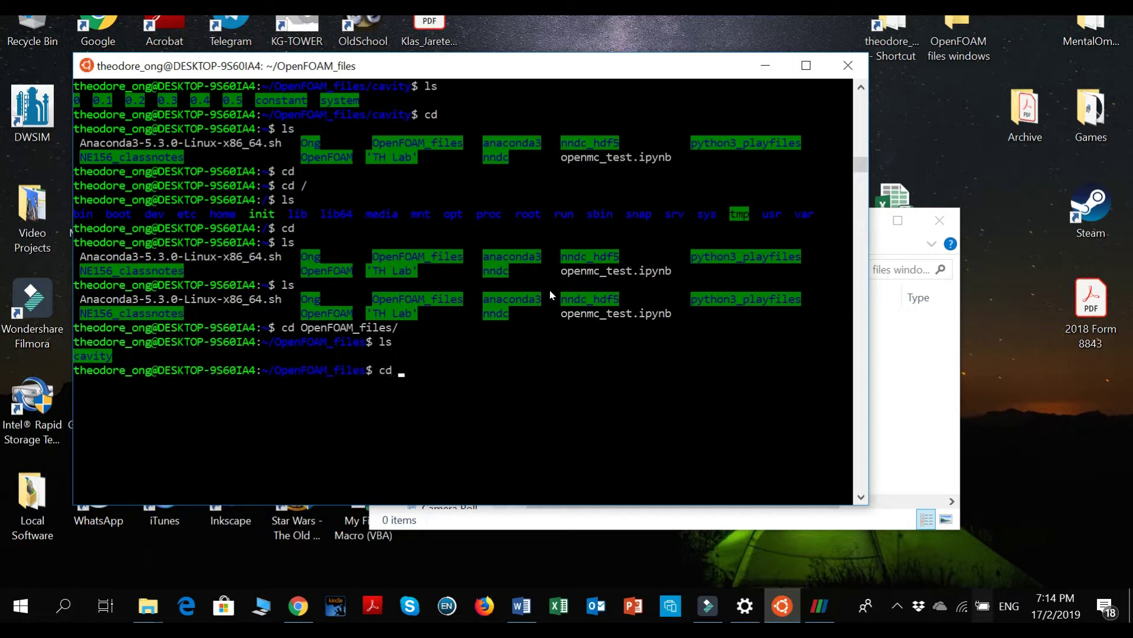
pyautogui.press('Return')
pyautogui.write('ls')
pyautogui.press('Return')
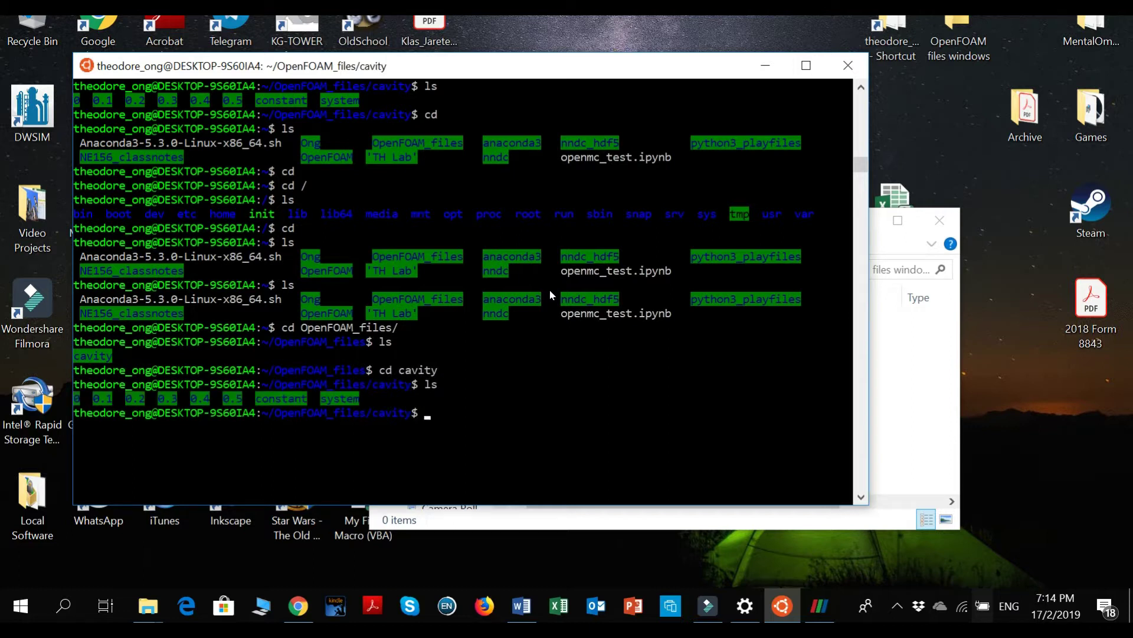
# Step: Look up the touch cavity.foam command on the OpenFOAM install page
pyautogui.moveTo(299, 605)
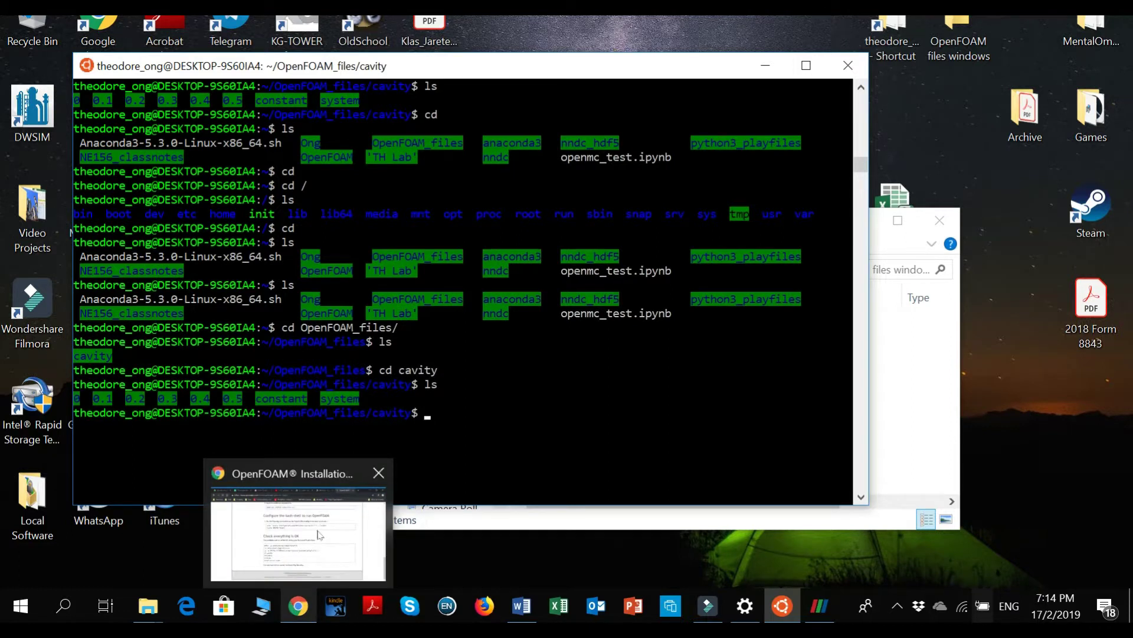
pyautogui.click(317, 529)
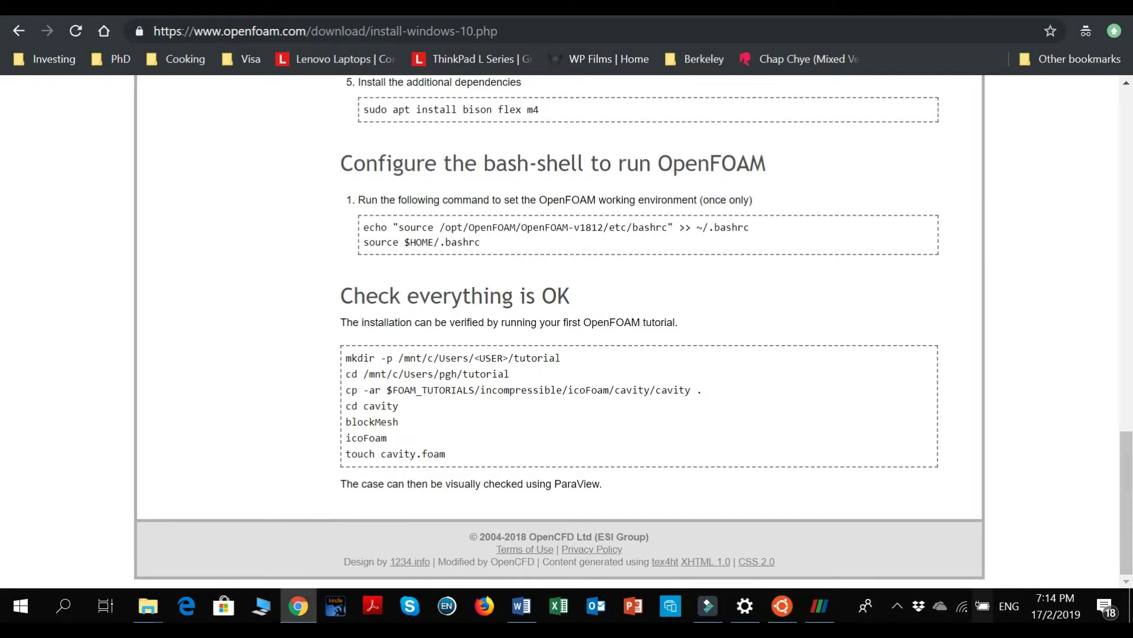
pyautogui.tripleClick(436, 454)
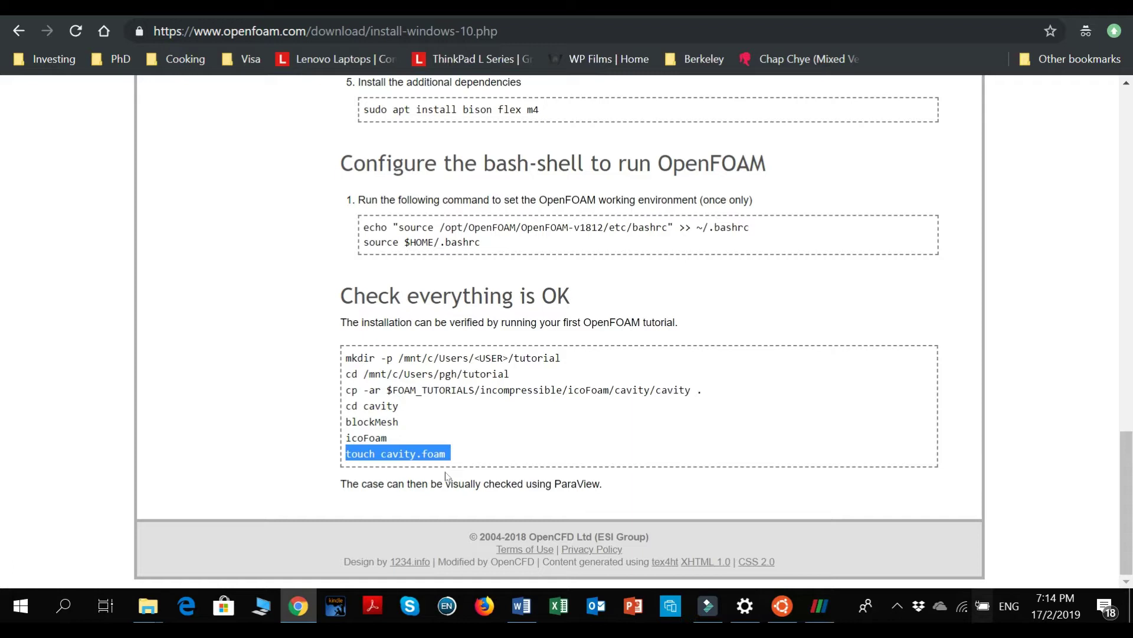
pyautogui.click(783, 605)
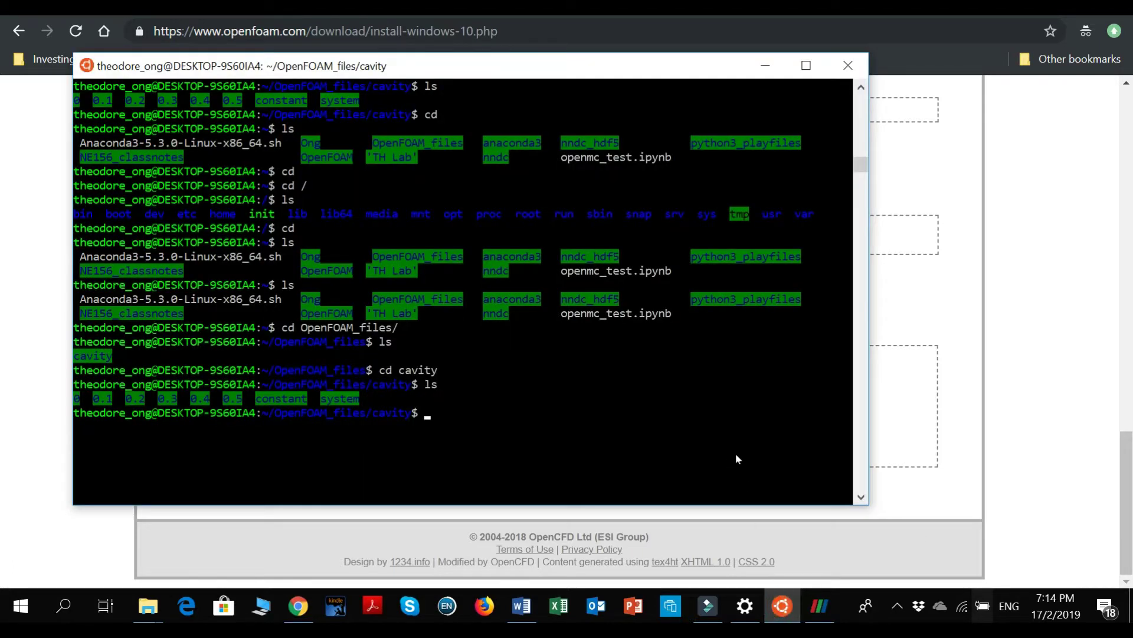
# Step: Run touch mycavity.foam in the cavity folder and confirm the file with ls
pyautogui.write('touch')
pyautogui.hotkey('alt', 'Tab')
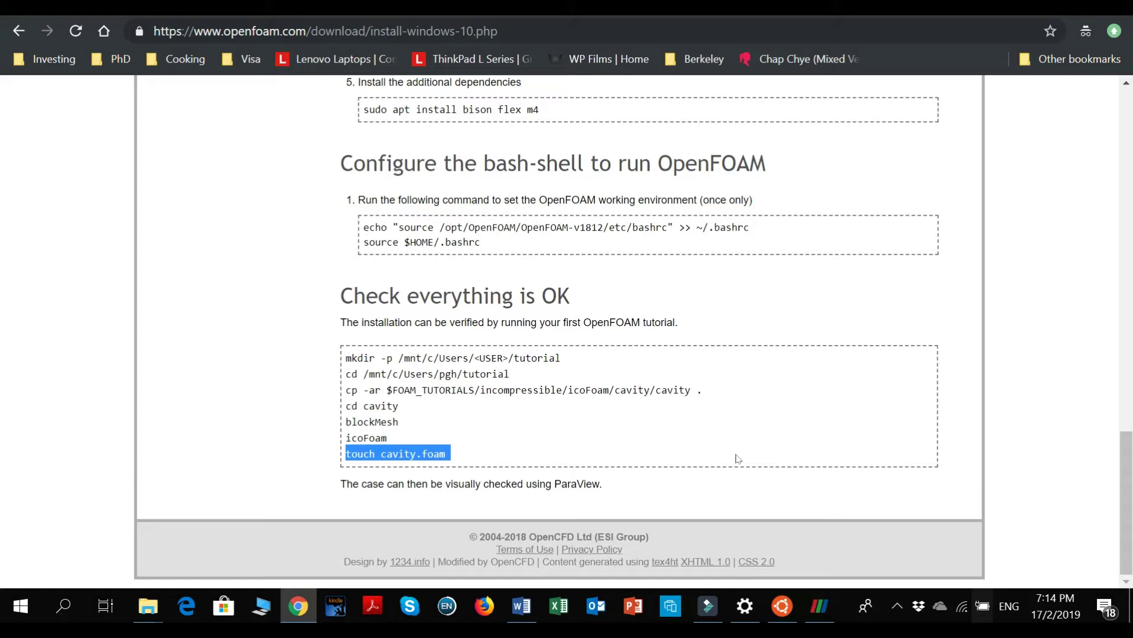
pyautogui.hotkey('alt', 'Tab')
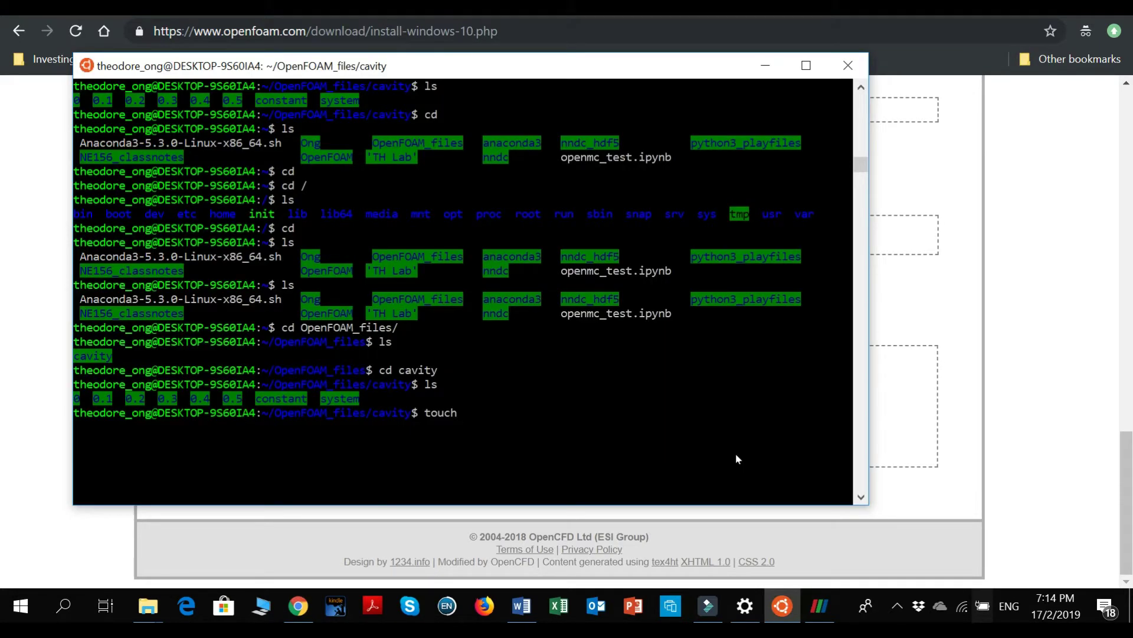
pyautogui.write('mycavity')
pyautogui.press('BackSpace')
pyautogui.write('y')
pyautogui.write('.foam')
pyautogui.press('Return')
pyautogui.write('ls')
pyautogui.press('Return')
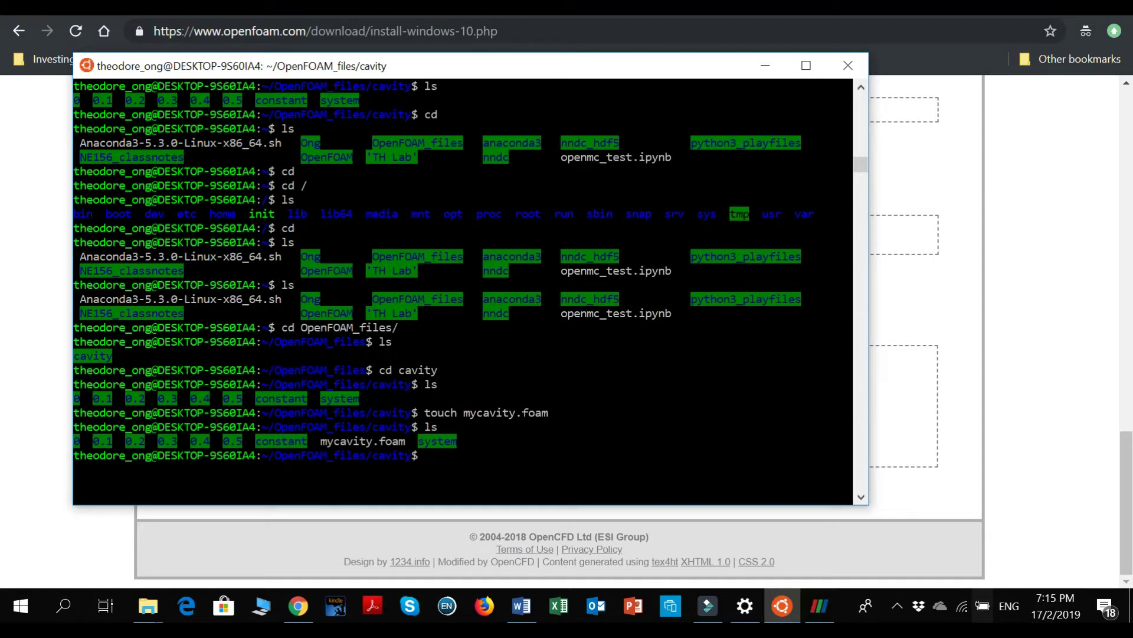
pyautogui.click(147, 606)
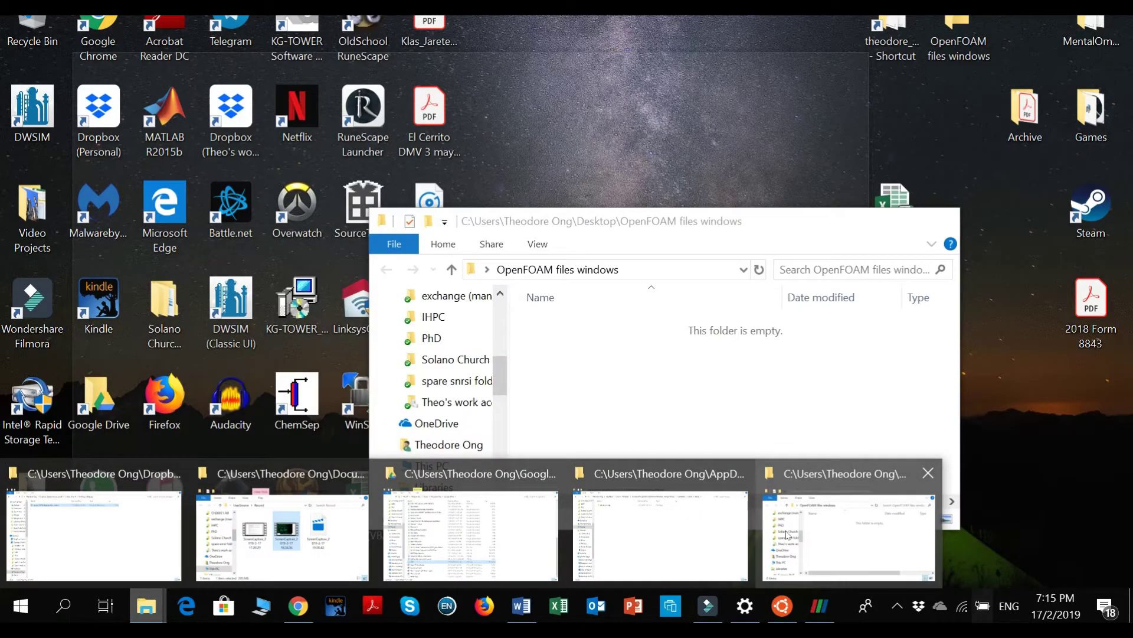
# Step: Open the Ubuntu home OpenFOAM_files folder and select the cavity case folder
pyautogui.click(785, 531)
pyautogui.click(147, 606)
pyautogui.click(638, 544)
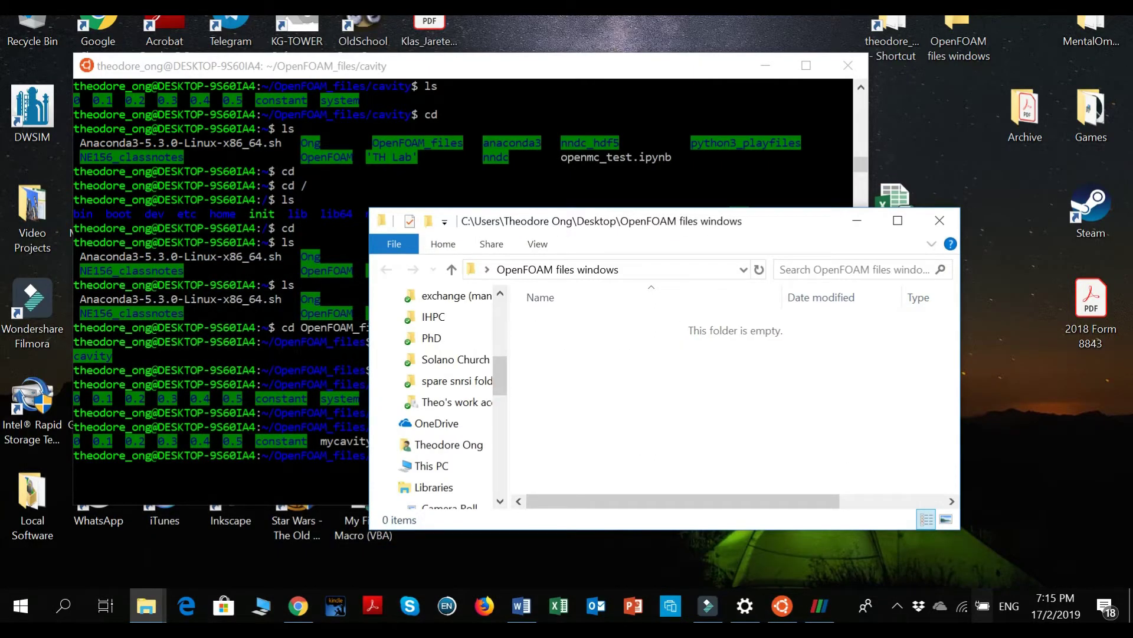
pyautogui.doubleClick(921, 30)
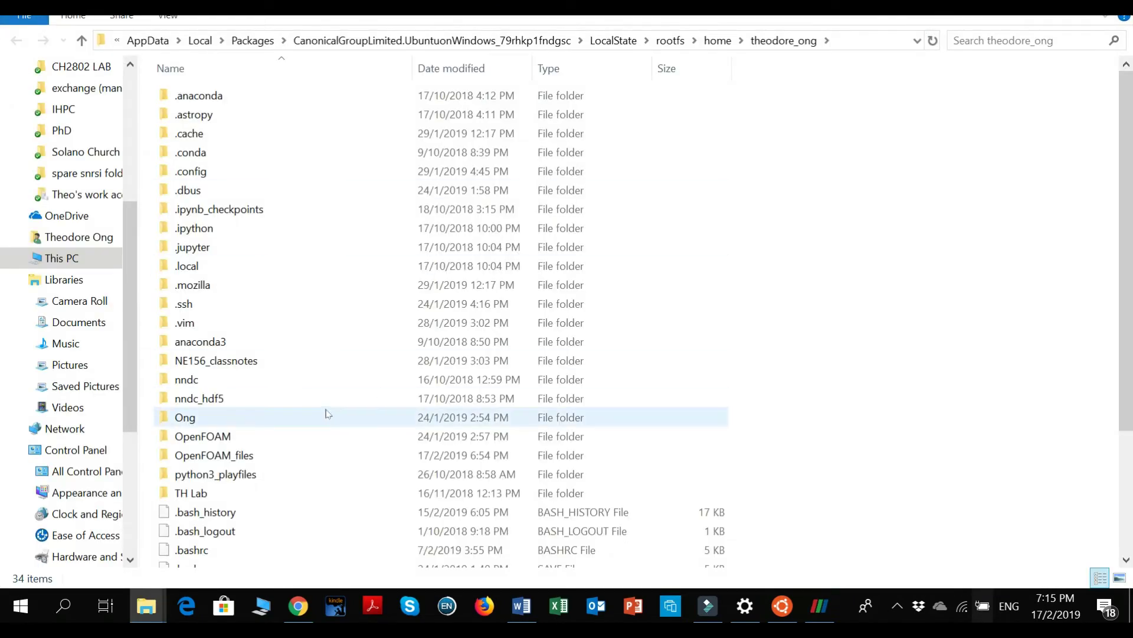
pyautogui.doubleClick(301, 455)
pyautogui.moveTo(332, 409); pyautogui.dragTo(237, 94)
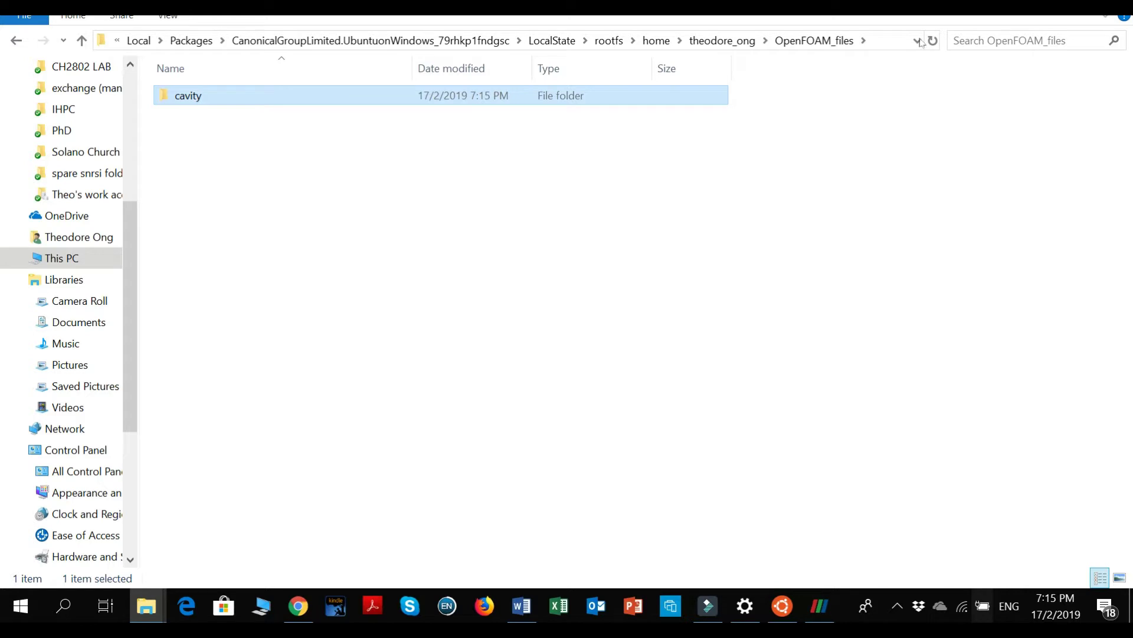
# Step: Paste the cavity case into OpenFOAM files windows, check its contents, then switch to ParaView
pyautogui.hotkey('alt', 'F4')
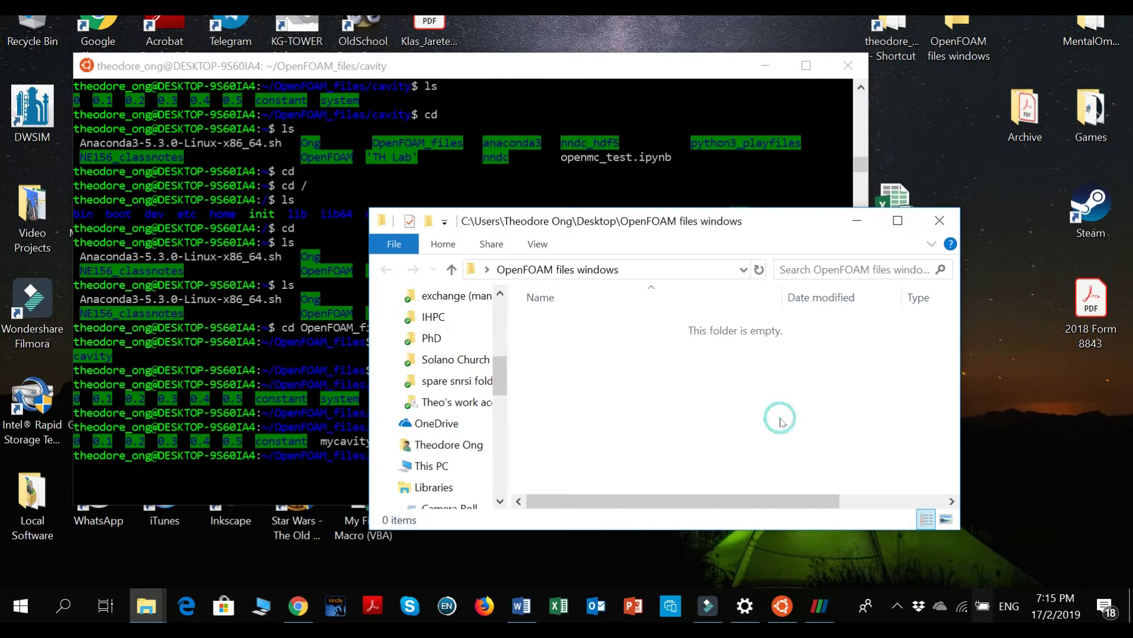
pyautogui.hotkey('ctrl', 'v')
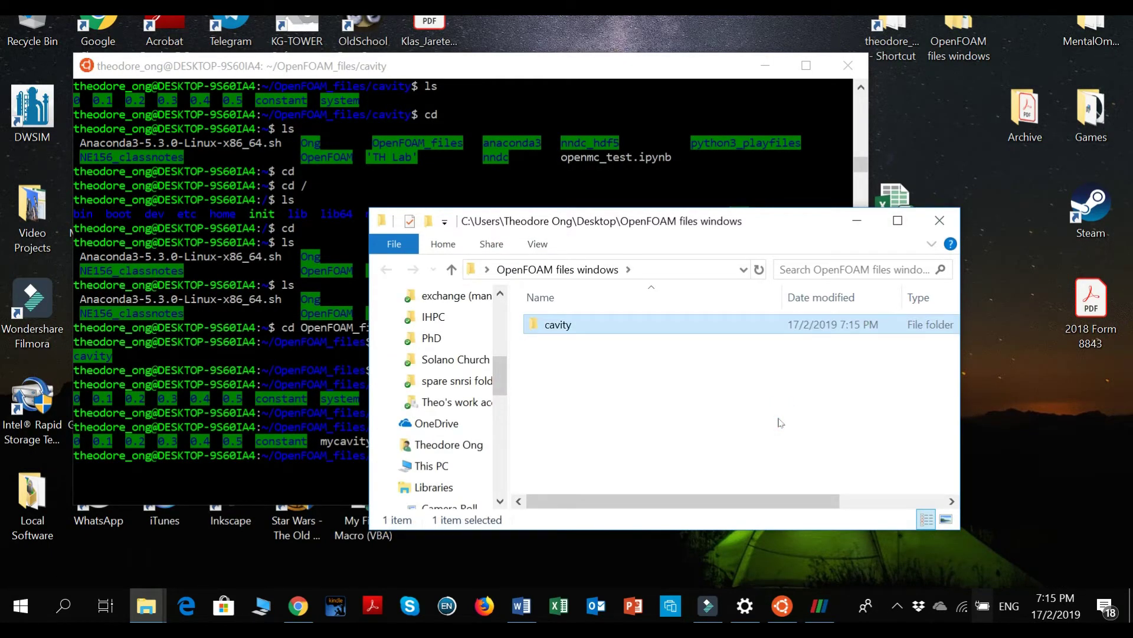
pyautogui.doubleClick(767, 326)
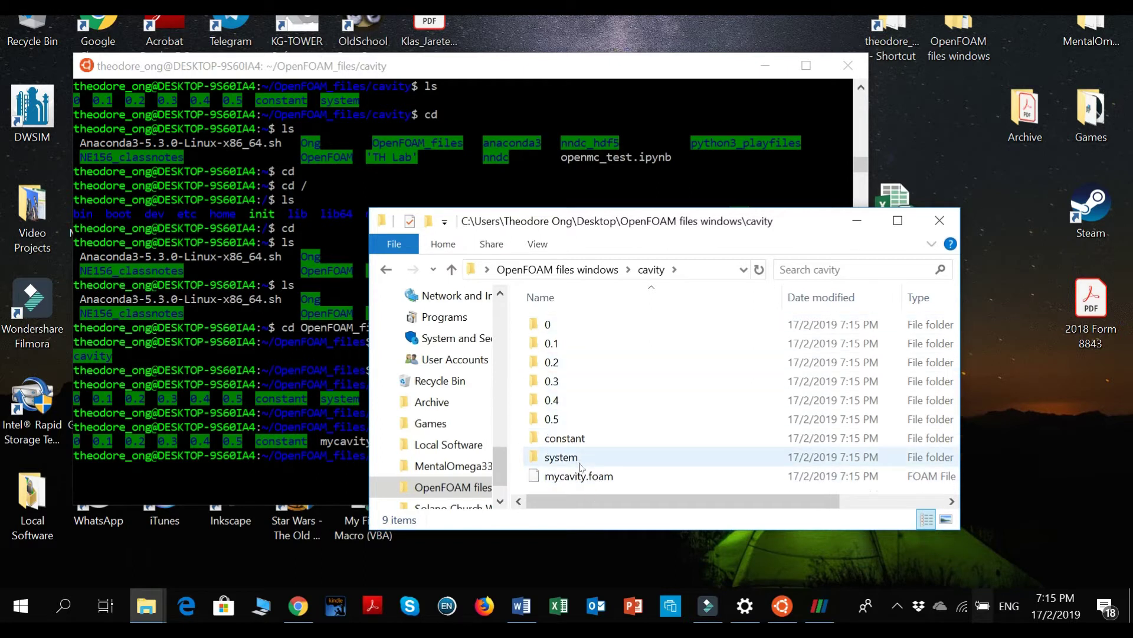
pyautogui.click(819, 605)
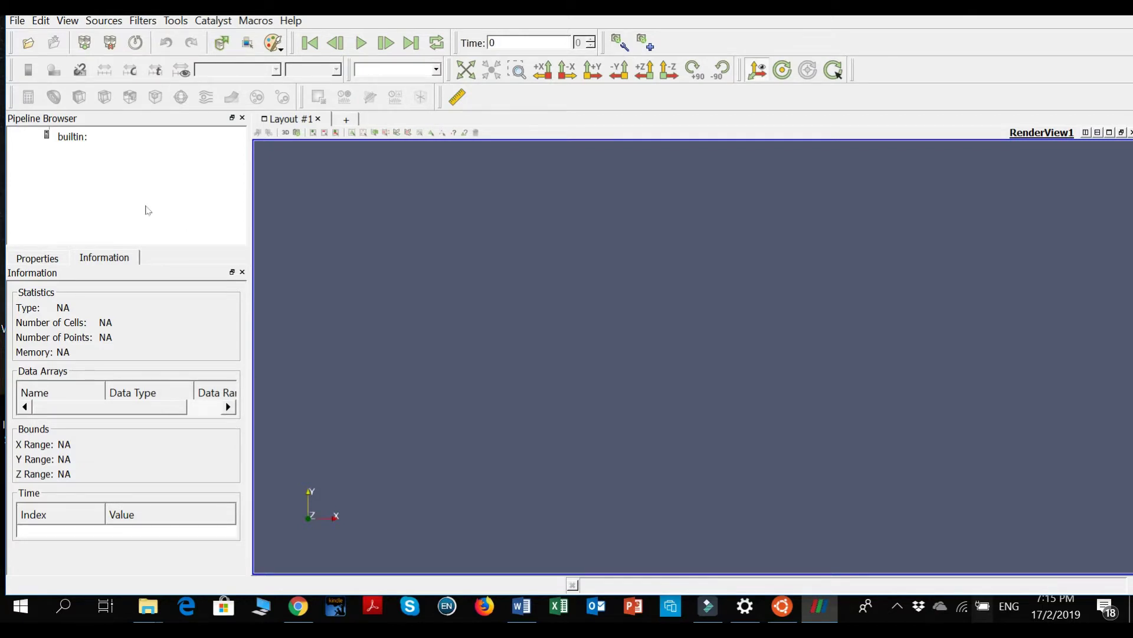
# Step: Load mycavity.foam from Desktop > OpenFOAM files windows > cavity into the ParaView pipeline
pyautogui.click(29, 44)
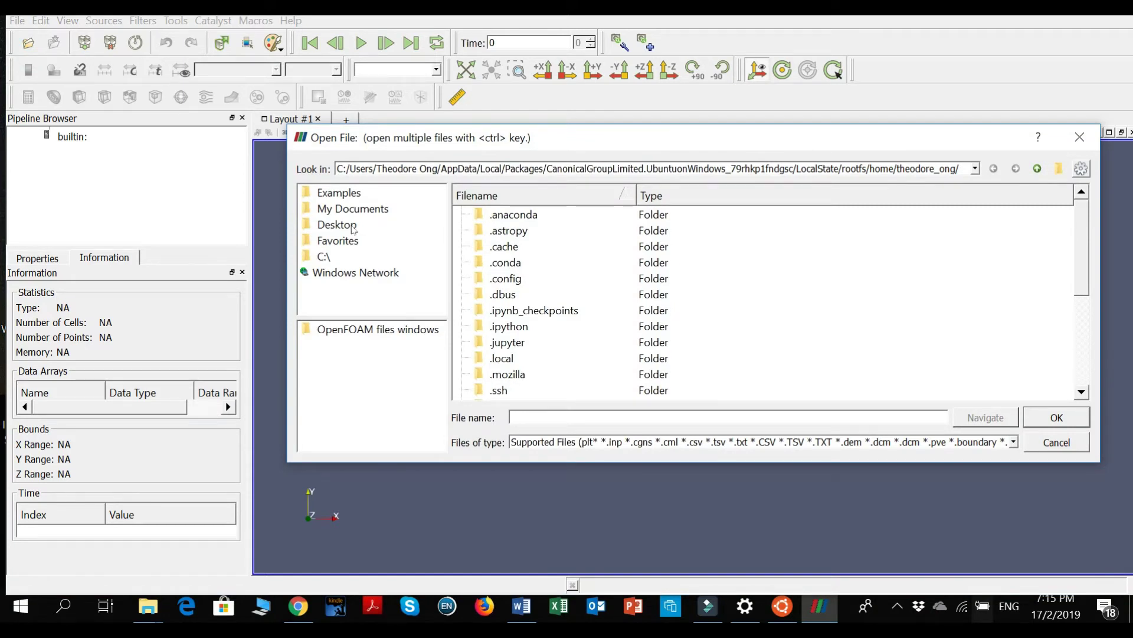
pyautogui.click(354, 228)
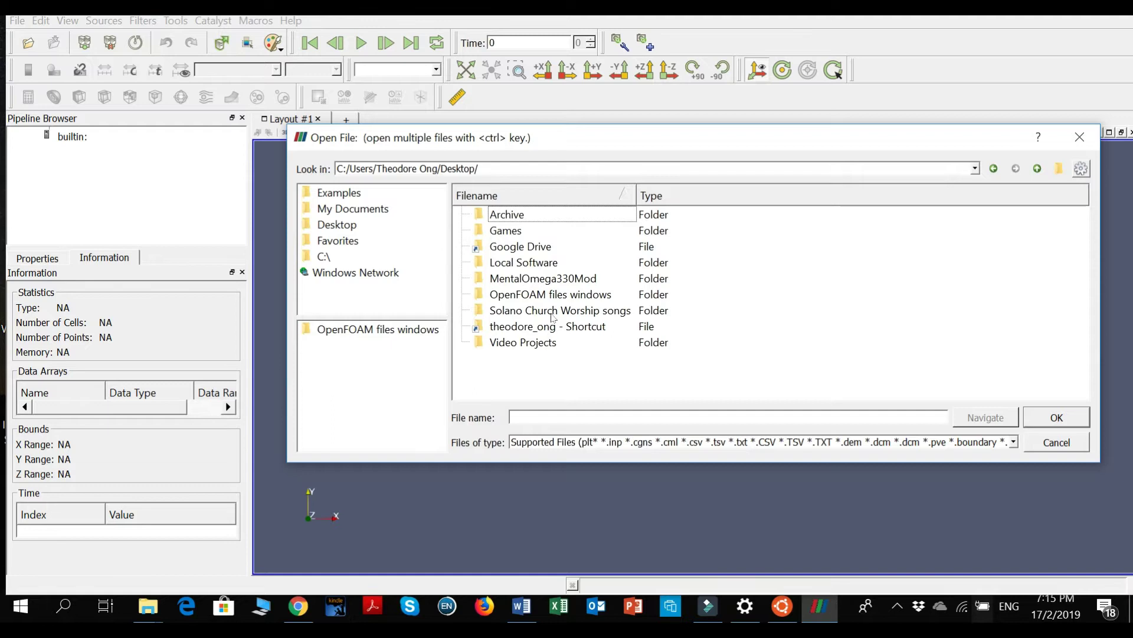
pyautogui.doubleClick(556, 298)
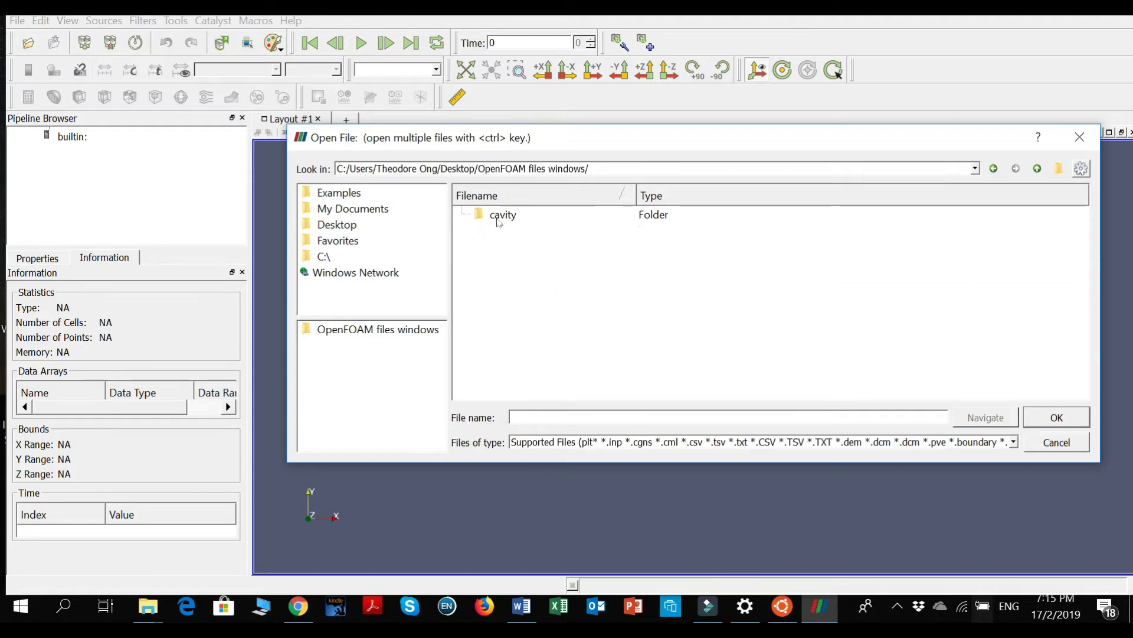
pyautogui.doubleClick(499, 216)
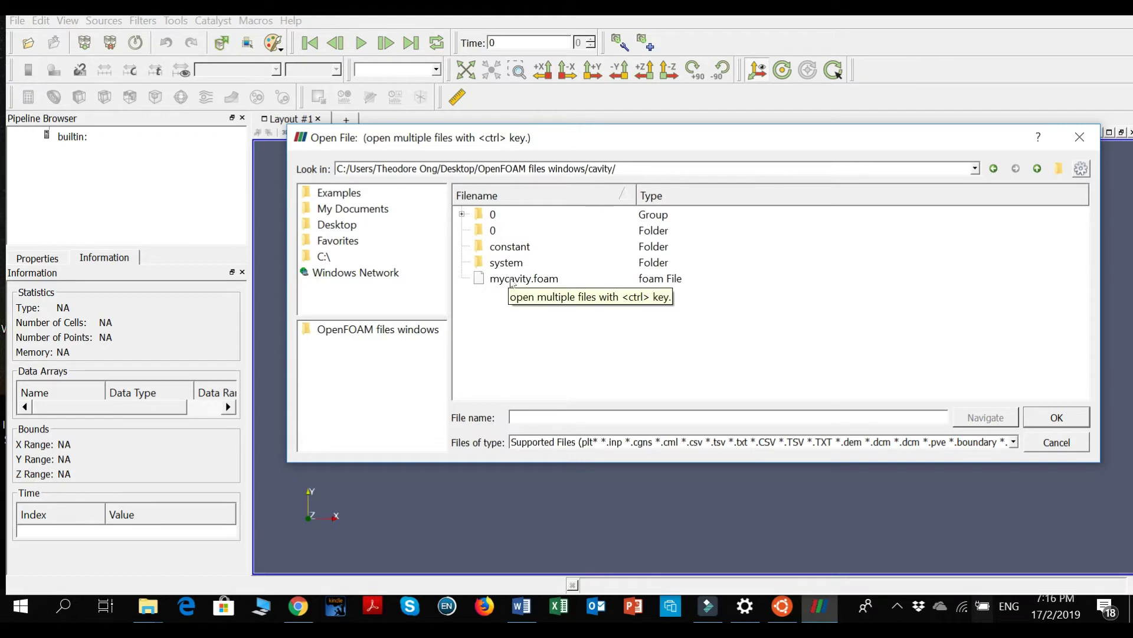
pyautogui.doubleClick(517, 278)
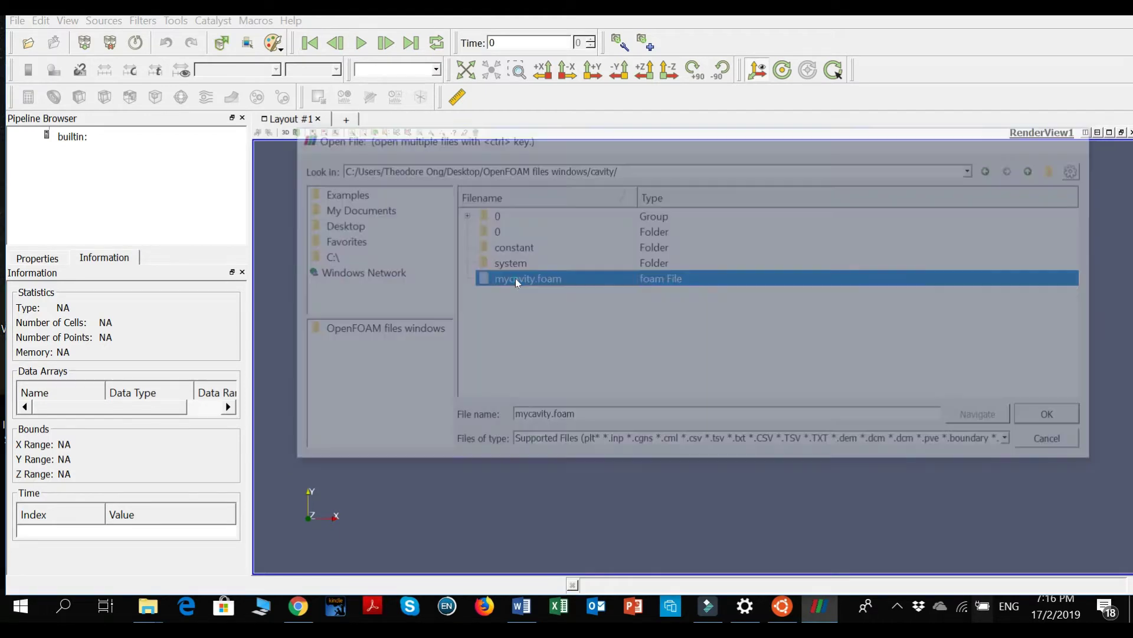
pyautogui.moveTo(532, 362); pyautogui.dragTo(633, 471)
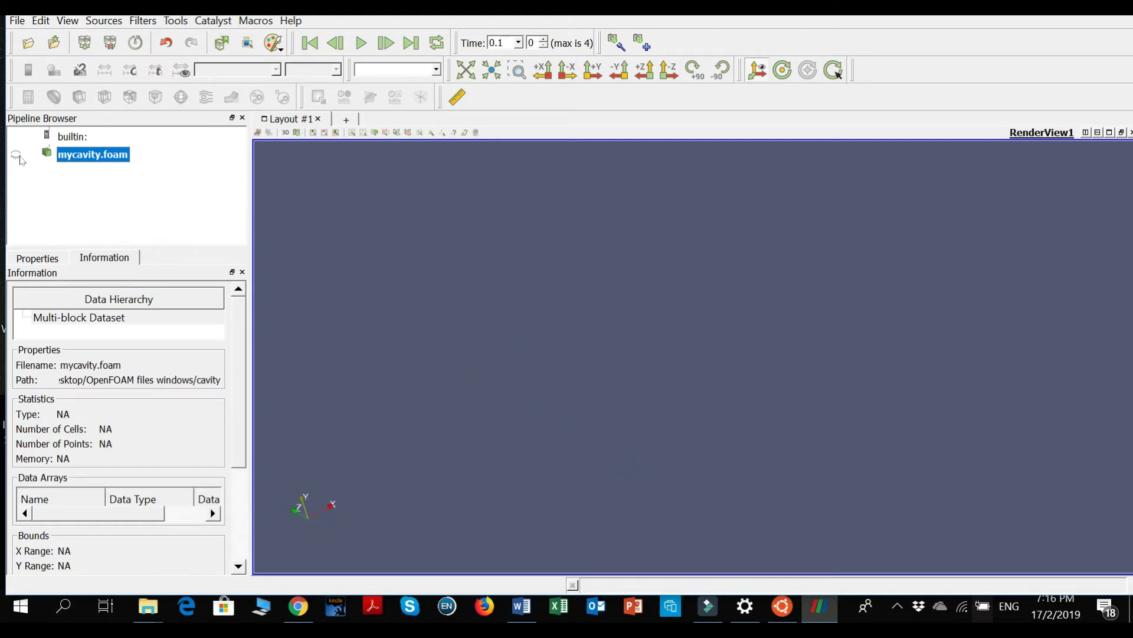
# Step: Make the cavity mesh visible and rotate it to a top-down view
pyautogui.click(16, 155)
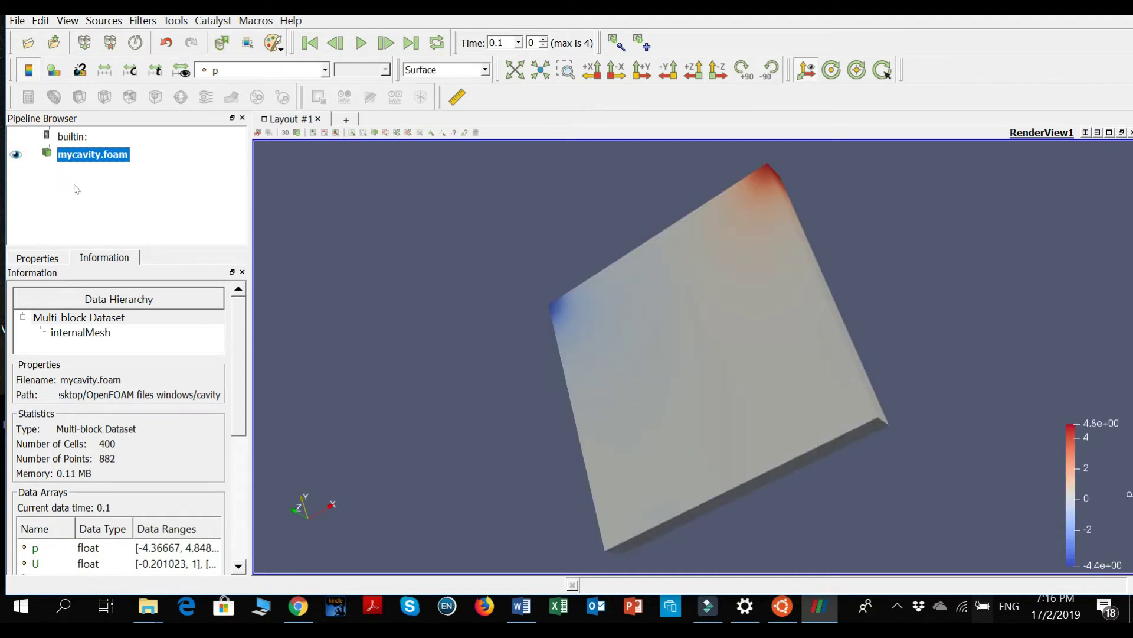
pyautogui.click(16, 155)
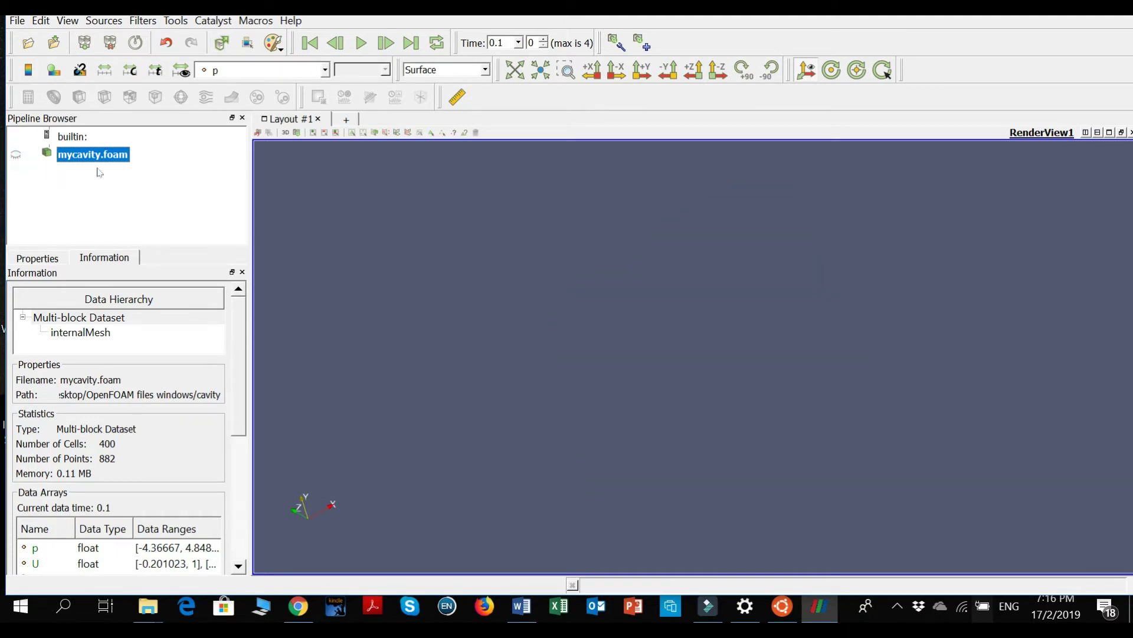
pyautogui.click(16, 156)
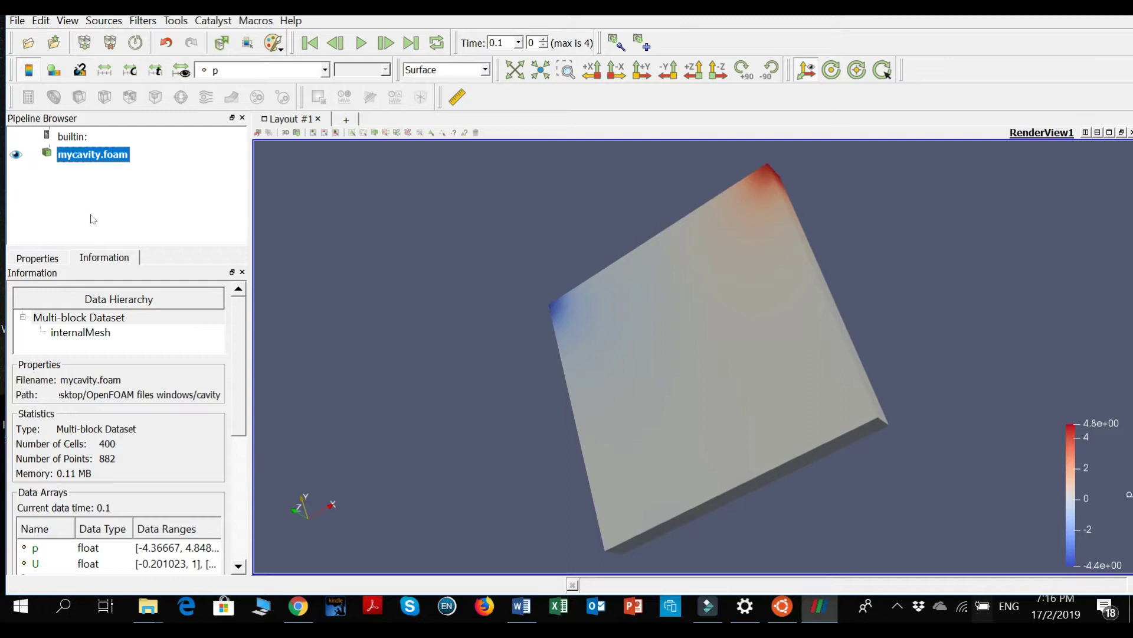
pyautogui.moveTo(703, 345); pyautogui.dragTo(760, 323)
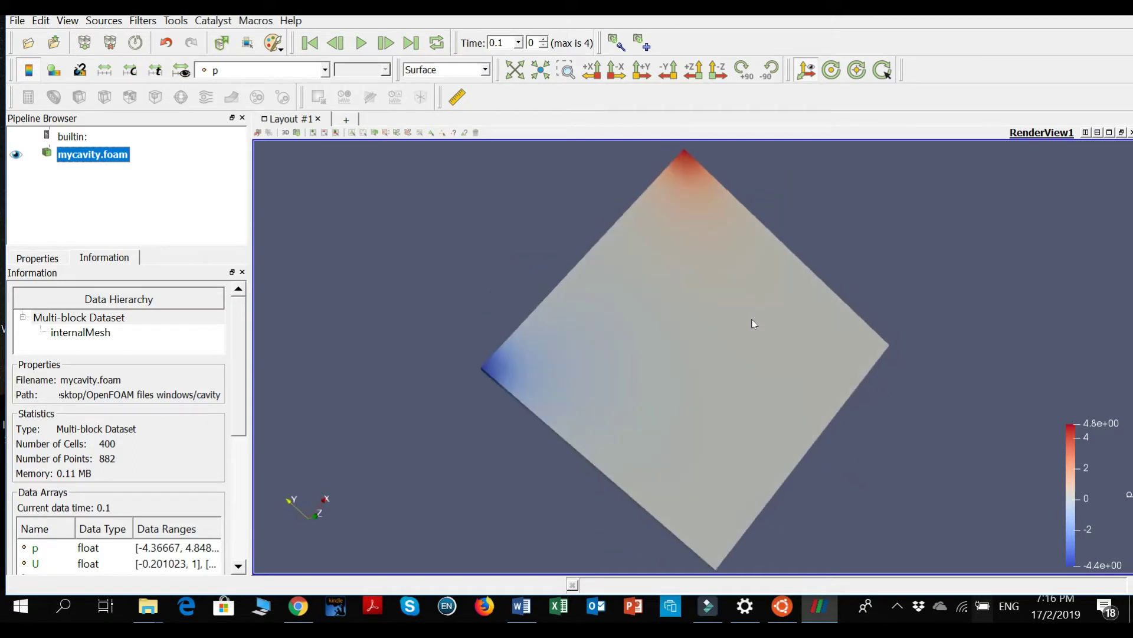
# Step: Try Points and Feature Edges representations, then return to Surface and rotate obliquely
pyautogui.click(488, 70)
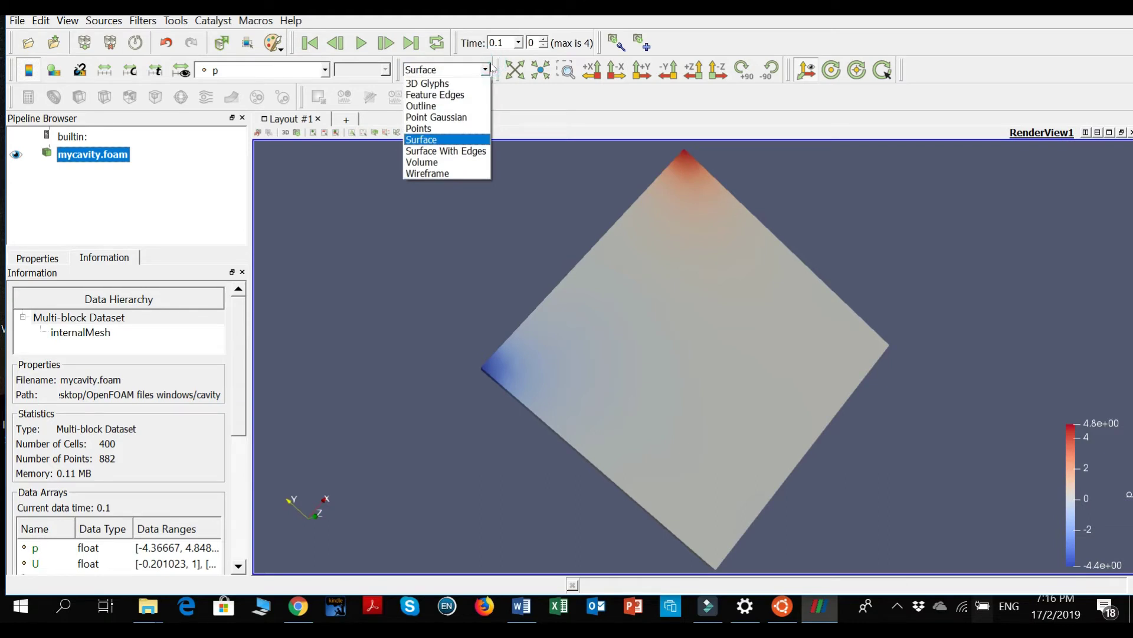
pyautogui.click(475, 128)
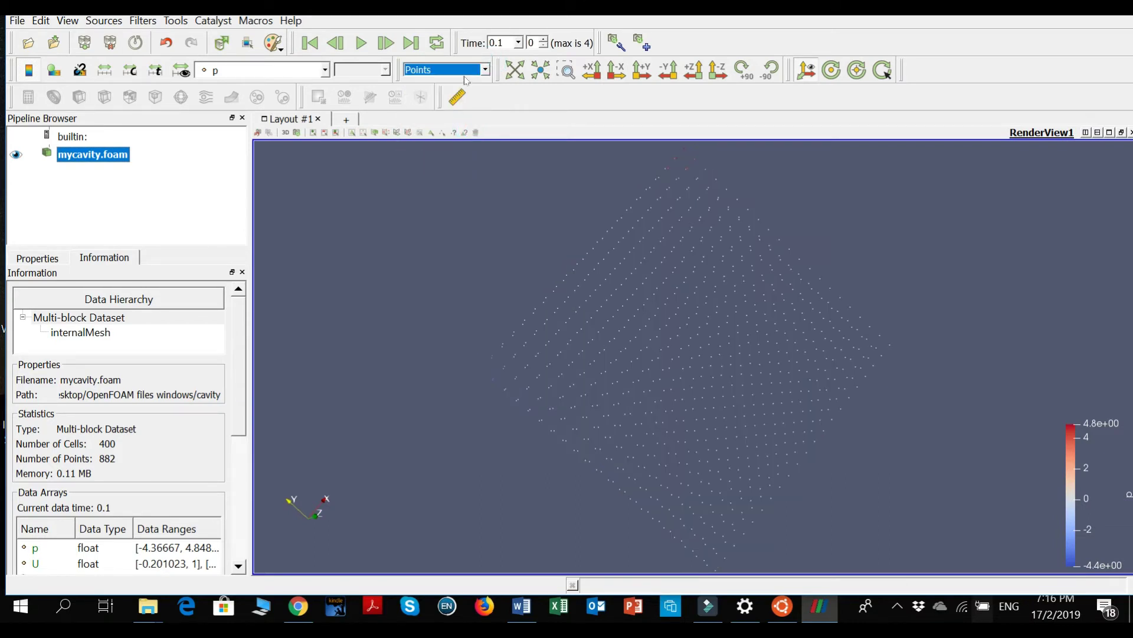
pyautogui.click(474, 71)
pyautogui.click(436, 95)
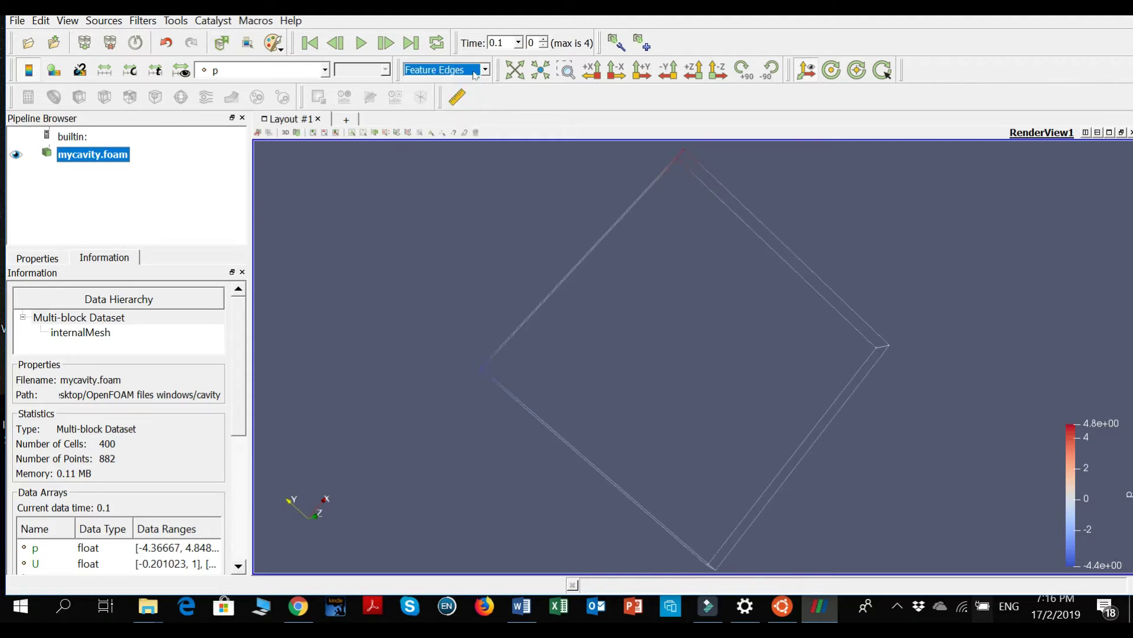
pyautogui.click(472, 69)
pyautogui.click(459, 140)
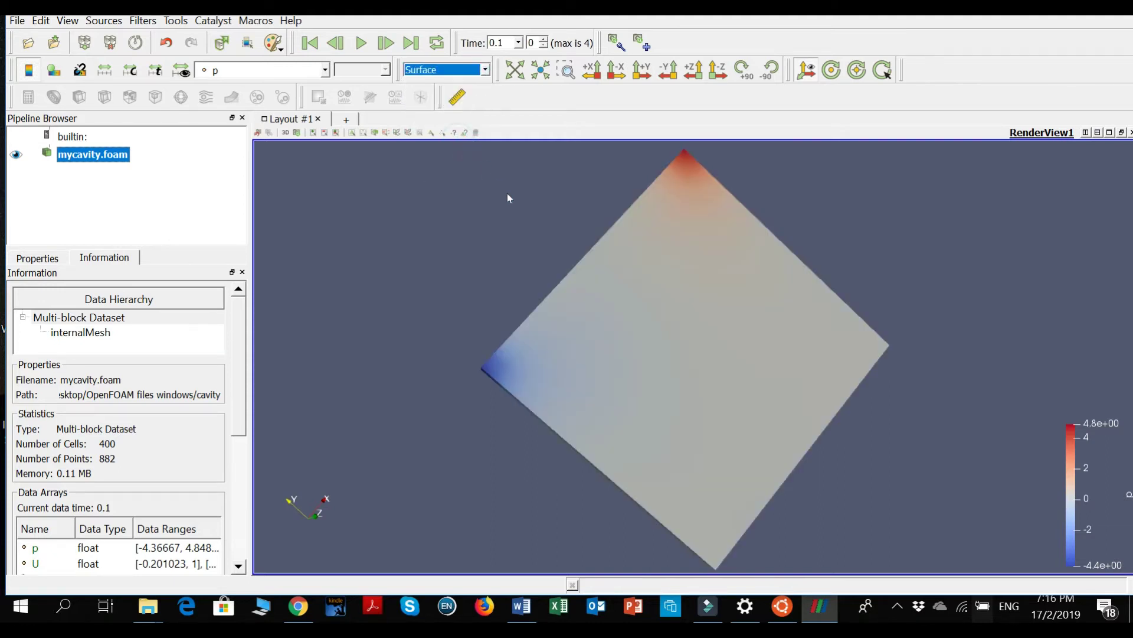
pyautogui.moveTo(710, 418); pyautogui.dragTo(550, 422)
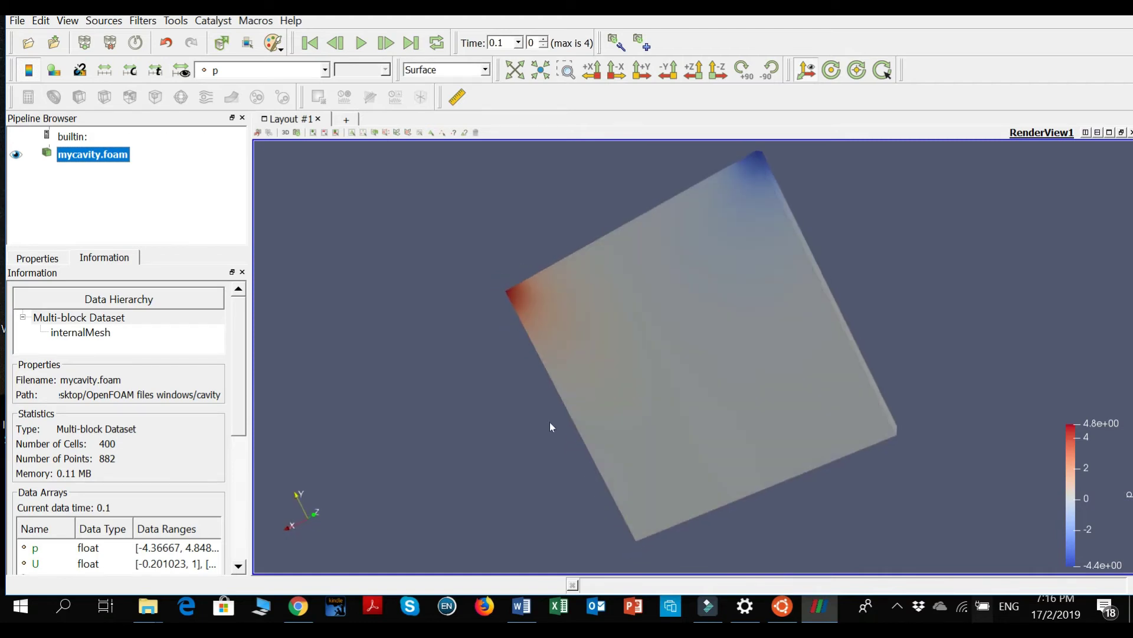
# Step: Colour the cavity mesh by velocity U Magnitude and rotate it to face the front
pyautogui.click(306, 71)
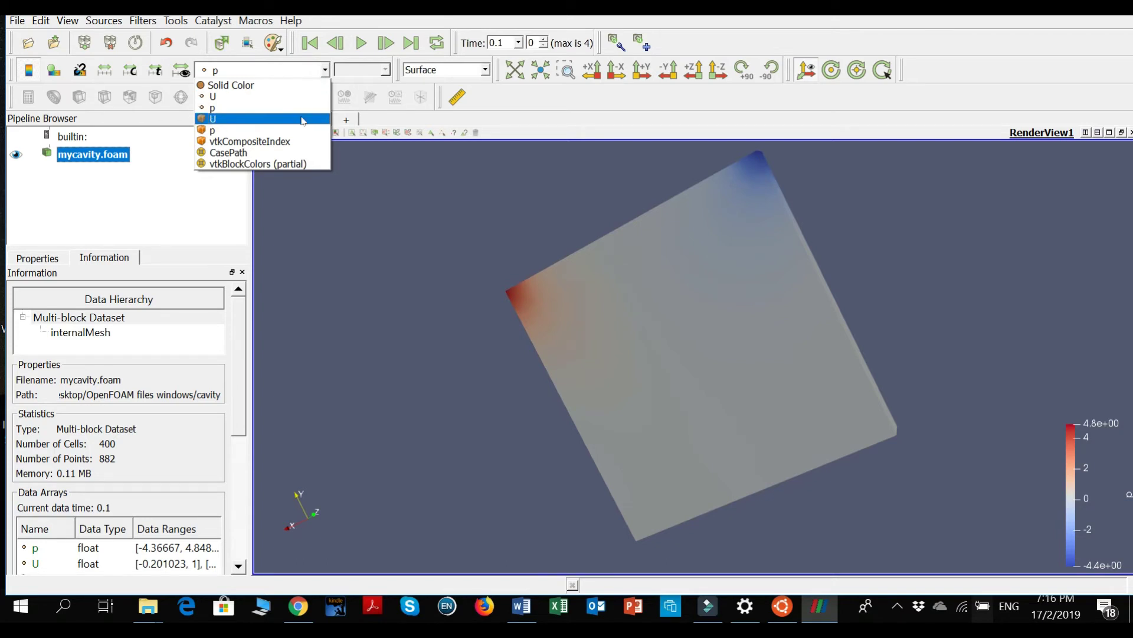
pyautogui.click(303, 95)
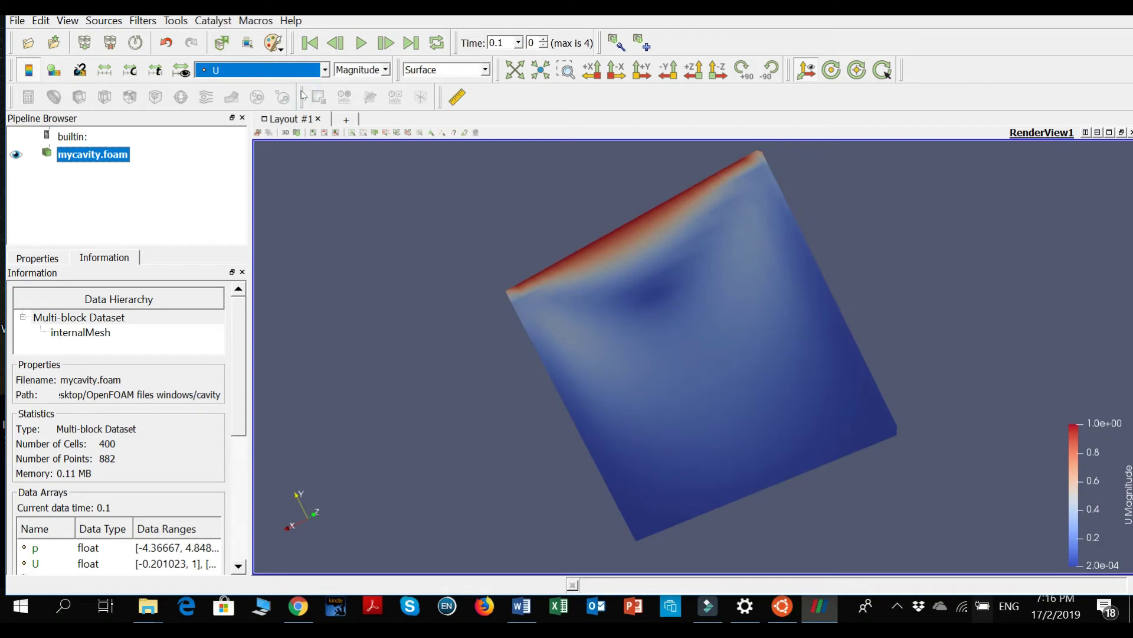
pyautogui.click(350, 71)
pyautogui.click(351, 72)
pyautogui.click(298, 70)
pyautogui.click(303, 95)
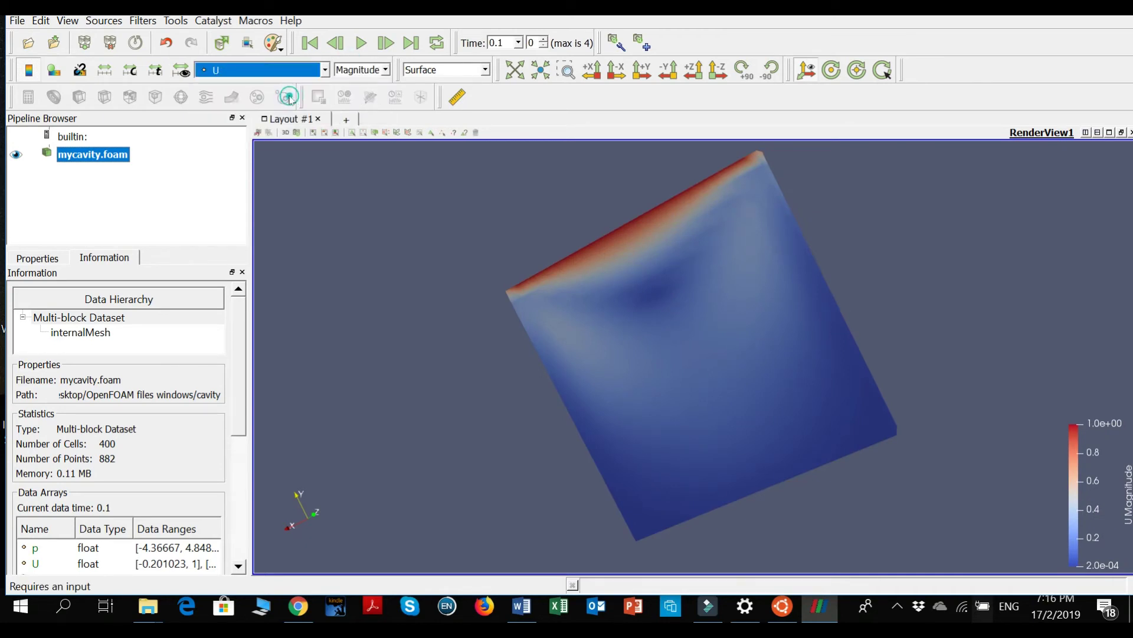
pyautogui.moveTo(698, 400); pyautogui.dragTo(767, 536)
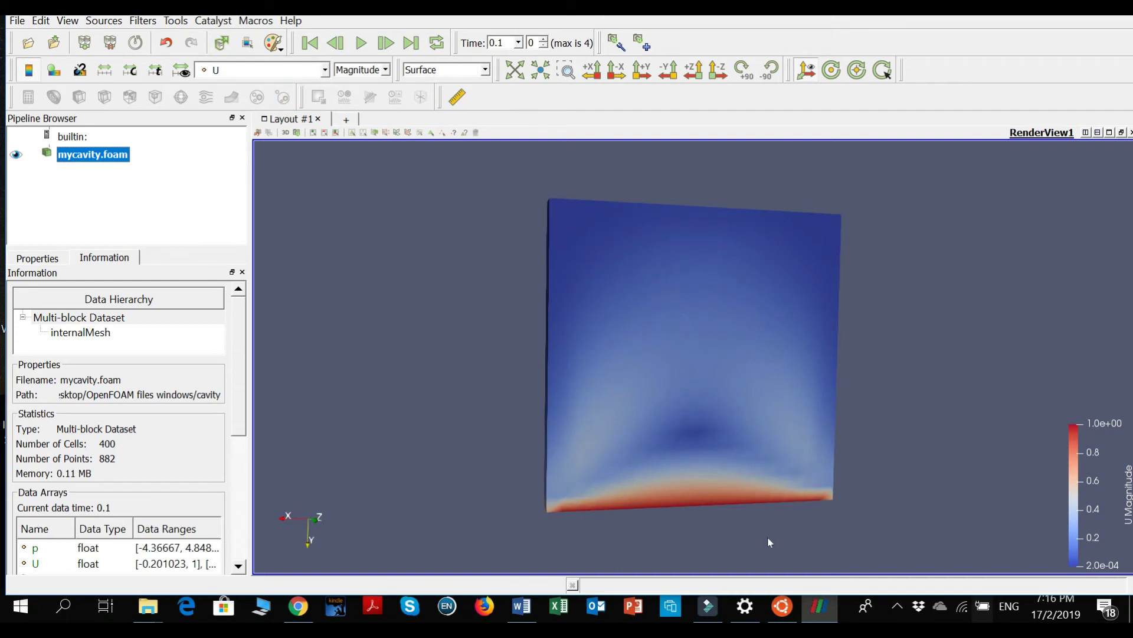
# Step: Switch to cell-based U colouring and tilt the mesh to inspect flow near the lid
pyautogui.click(269, 67)
pyautogui.click(268, 119)
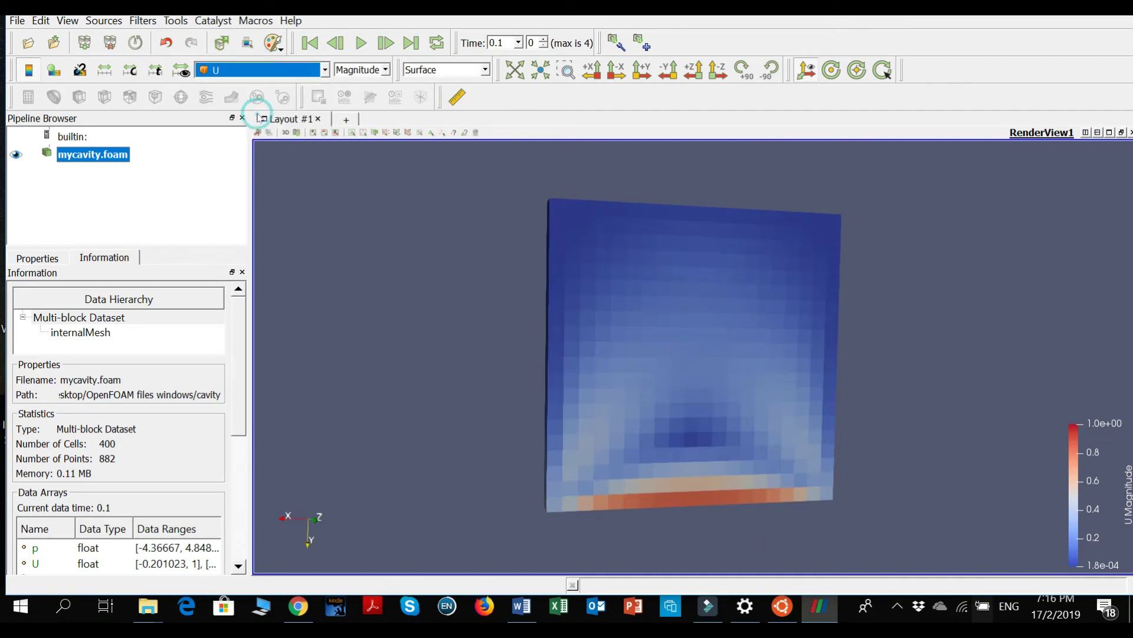
pyautogui.click(274, 74)
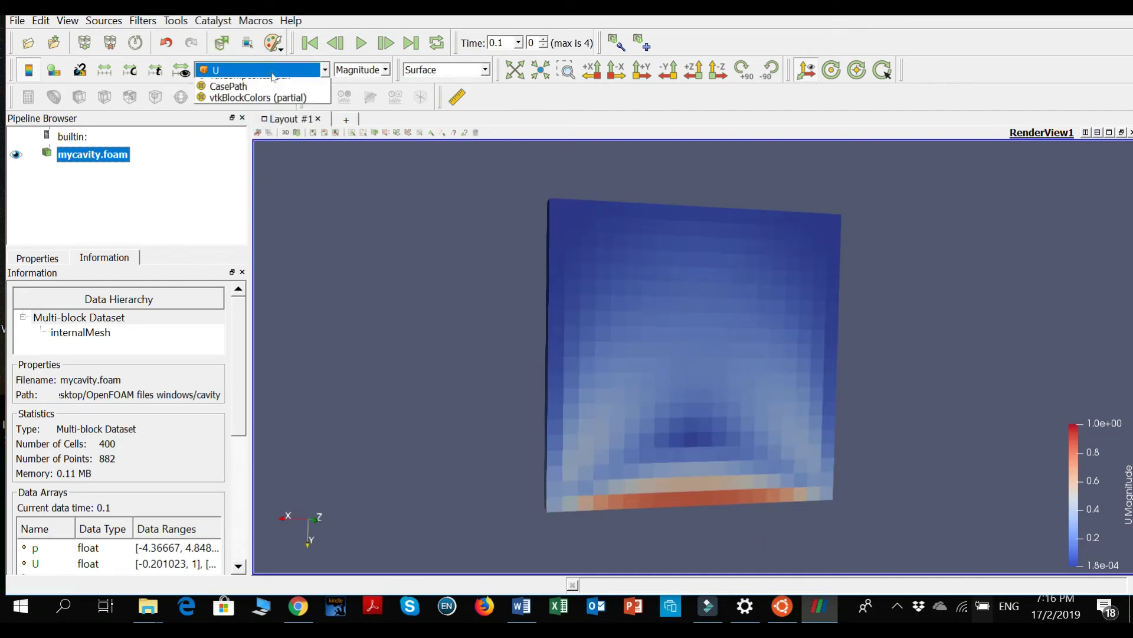
pyautogui.click(273, 76)
pyautogui.moveTo(754, 417)
pyautogui.mouseDown()
pyautogui.moveTo(537, 507)
pyautogui.moveTo(409, 510)
pyautogui.moveTo(643, 399)
pyautogui.moveTo(590, 425)
pyautogui.moveTo(618, 436)
pyautogui.moveTo(655, 422)
pyautogui.mouseUp()
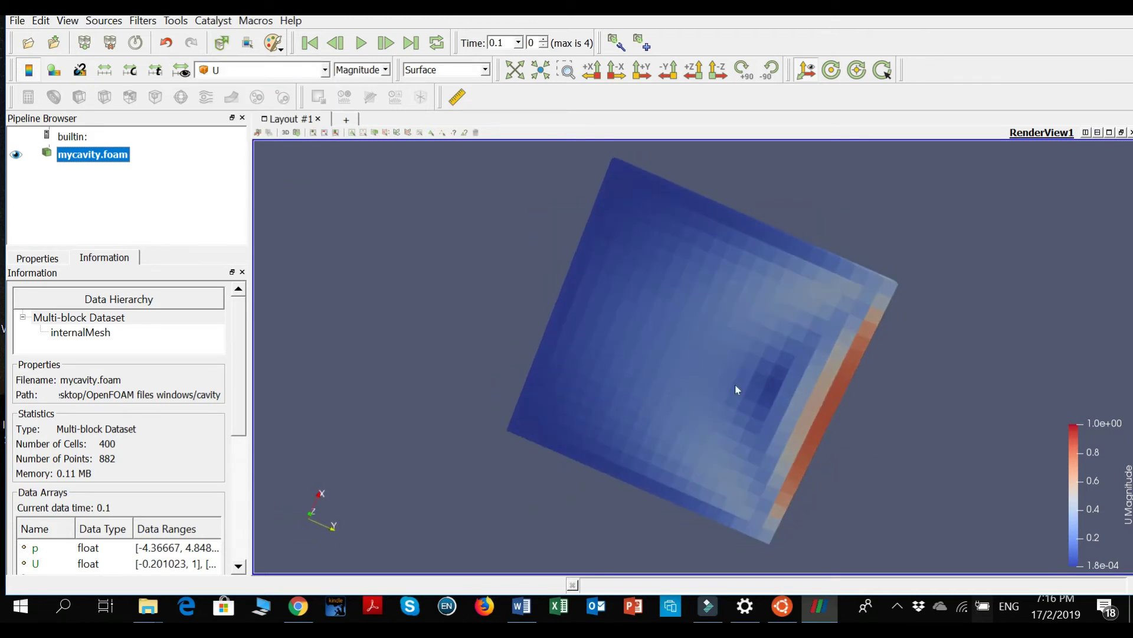
pyautogui.moveTo(663, 327); pyautogui.dragTo(686, 309)
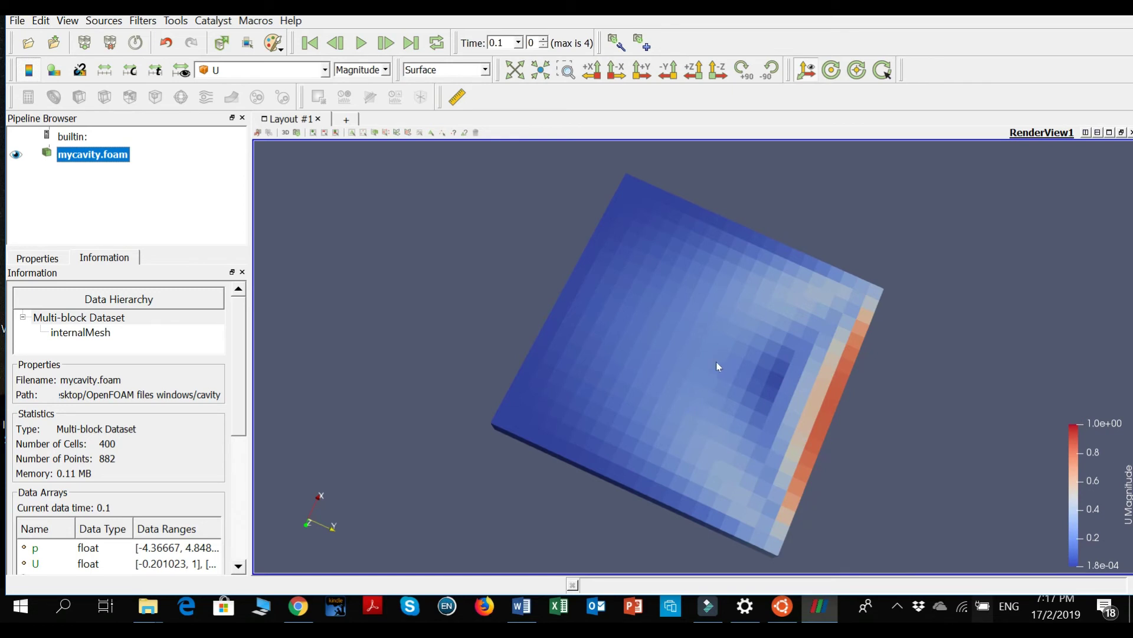
pyautogui.moveTo(663, 369)
pyautogui.mouseDown()
pyautogui.moveTo(643, 425)
pyautogui.moveTo(566, 481)
pyautogui.mouseUp()
pyautogui.moveTo(673, 345); pyautogui.dragTo(642, 430)
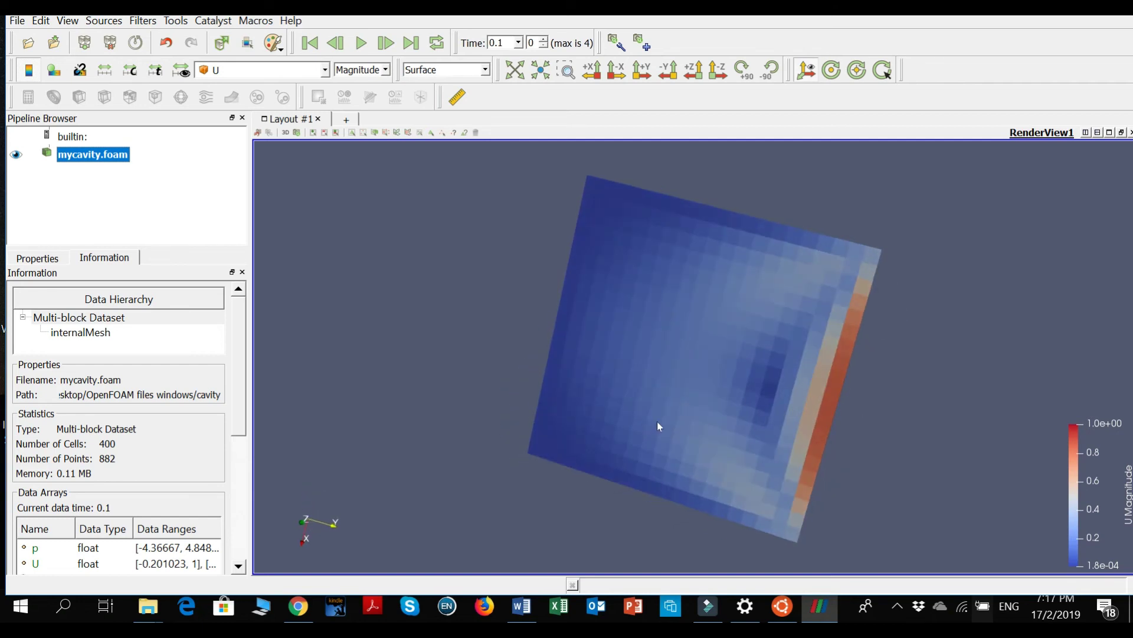